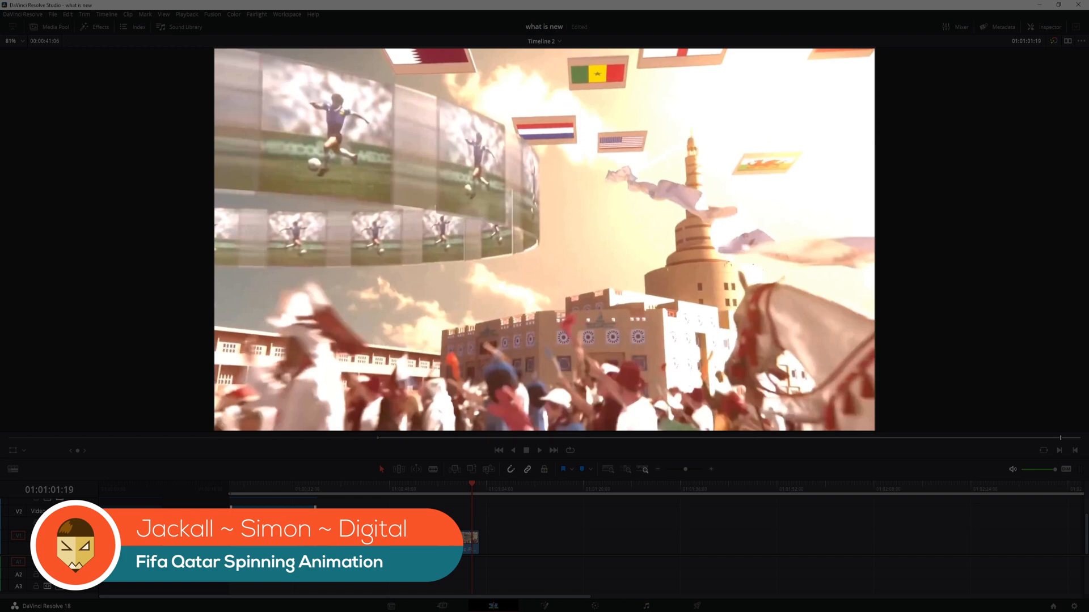
{"action": "left_click", "coordinate": [235, 489]}
{"action": "key", "text": "space"}
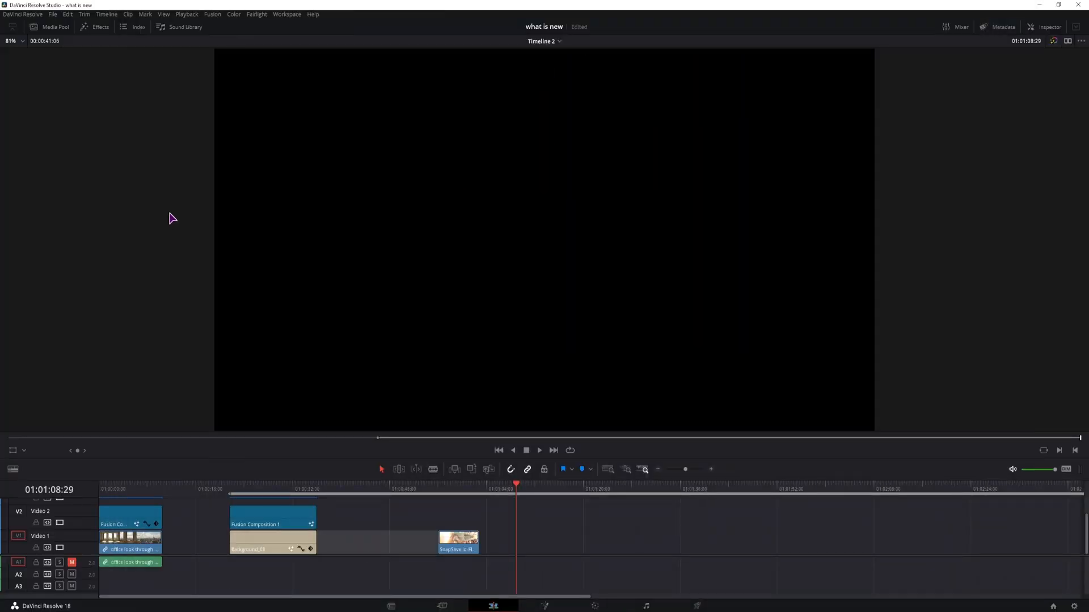
Step: Open the Media Pool and create a new Fusion Composition clip
{"action": "left_click", "coordinate": [53, 27]}
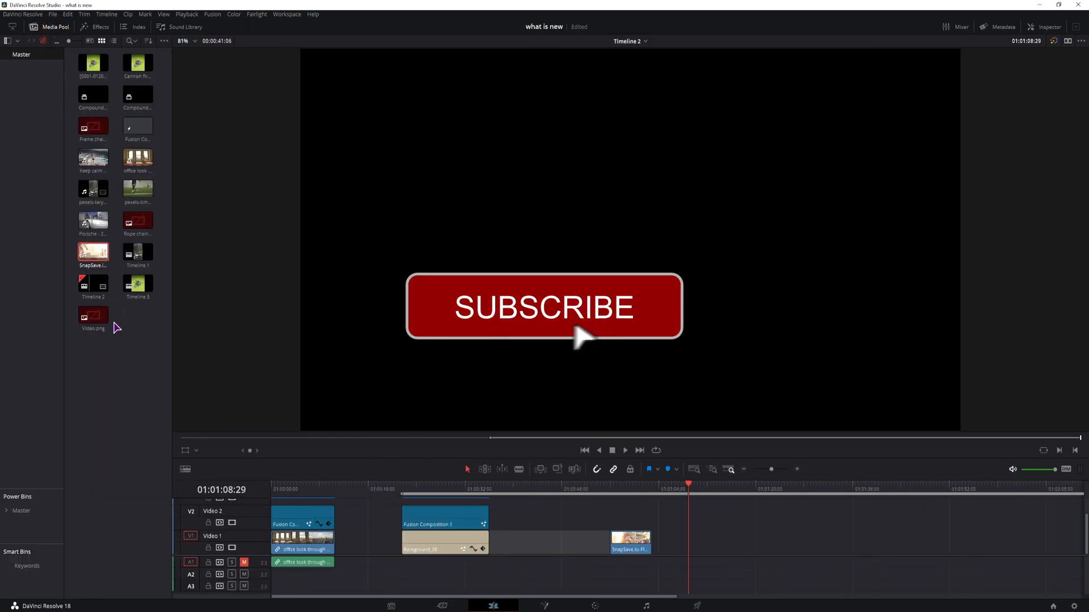
{"action": "right_click", "coordinate": [121, 375]}
{"action": "left_click", "coordinate": [153, 423]}
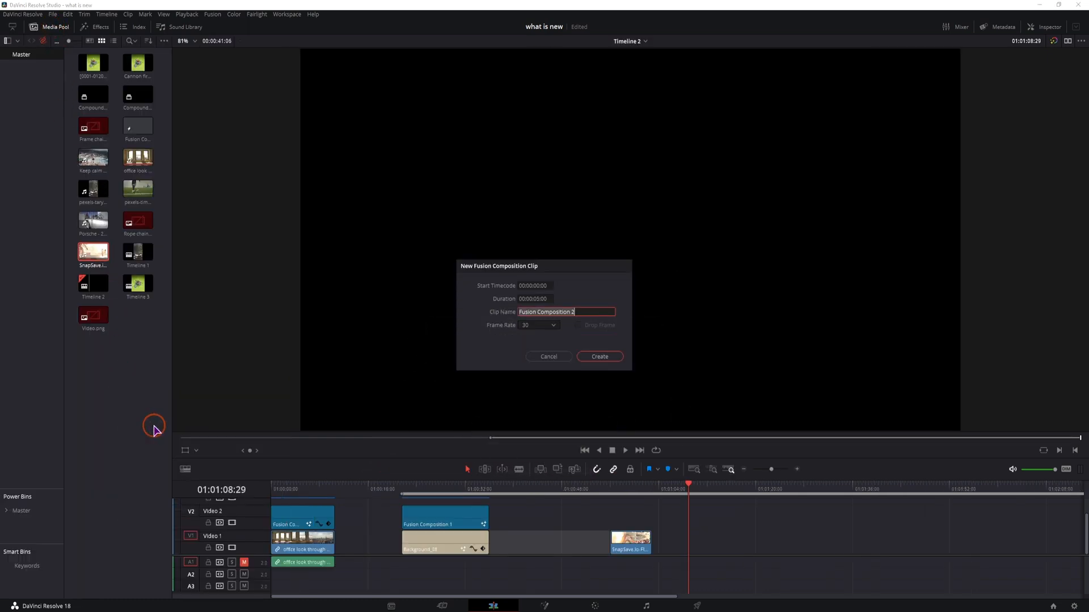
{"action": "left_click", "coordinate": [534, 299]}
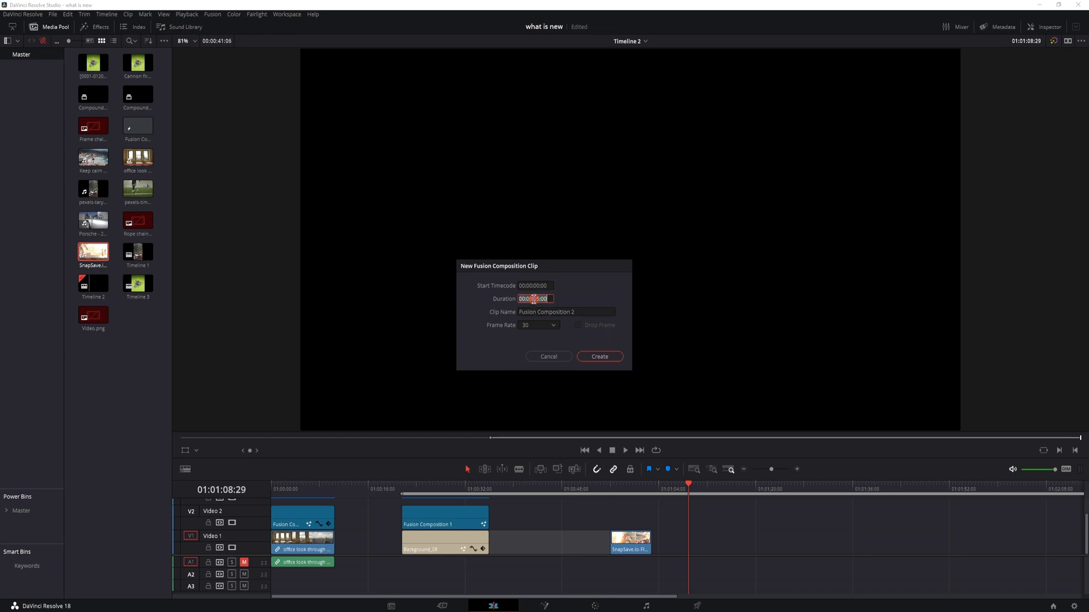
{"action": "left_click", "coordinate": [600, 359]}
Step: Place the new Fusion Composition clip on Video 1 at the playhead
{"action": "left_click", "coordinate": [136, 132]}
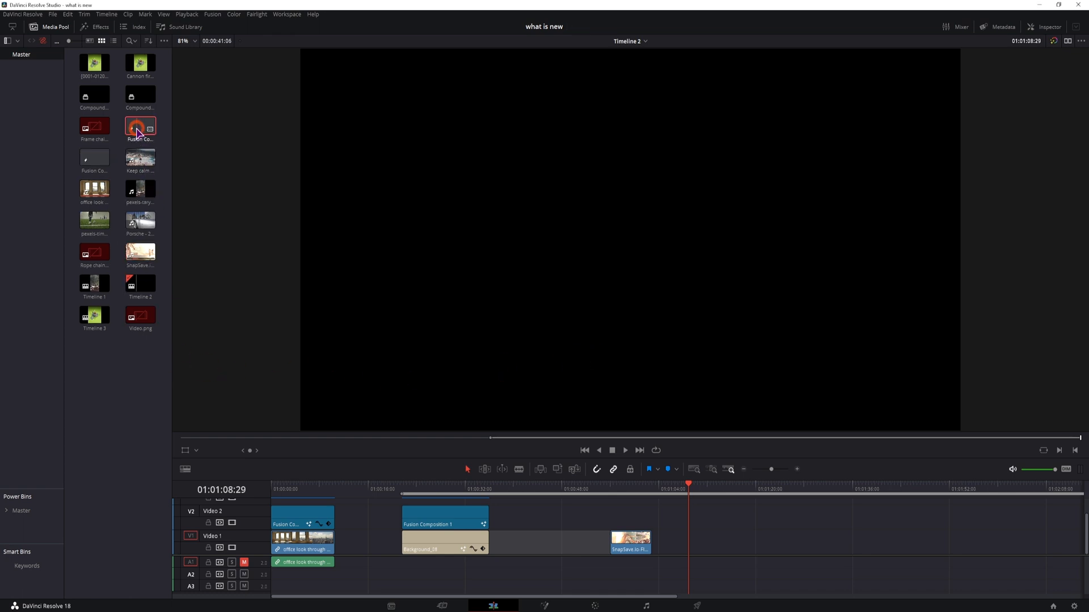
{"action": "left_click_drag", "start_coordinate": [137, 132], "coordinate": [774, 542]}
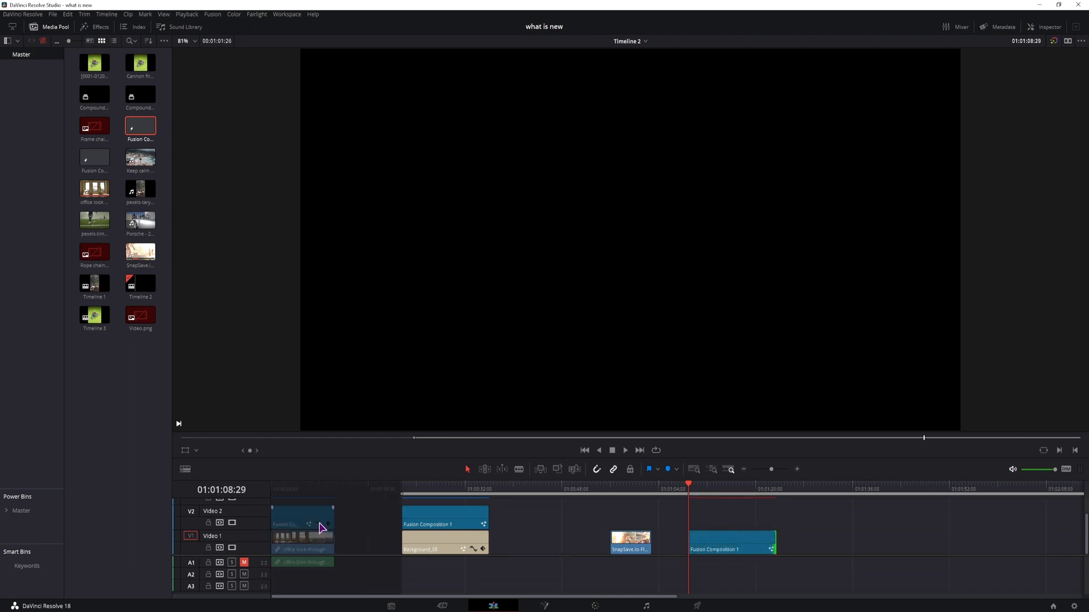
Step: Add the pexels soccer footage on Video 2 above the Fusion clip and trim both clips to end together
{"action": "left_click_drag", "start_coordinate": [95, 222], "coordinate": [719, 517]}
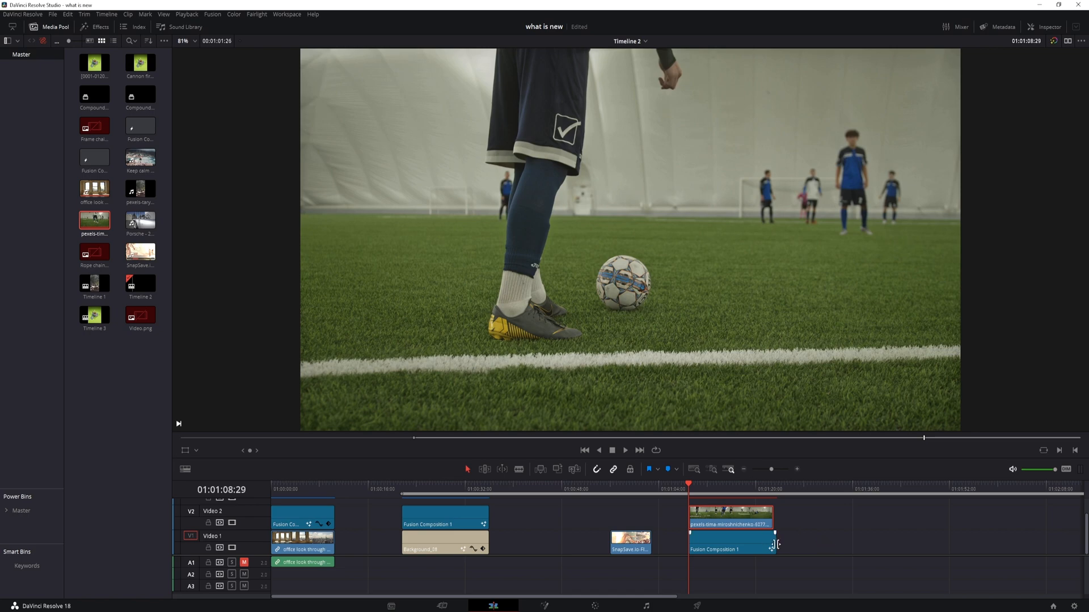
{"action": "mouse_move", "coordinate": [776, 544]}
{"action": "left_mouse_down"}
{"action": "mouse_move", "coordinate": [737, 544]}
{"action": "mouse_move", "coordinate": [771, 546]}
{"action": "left_mouse_up"}
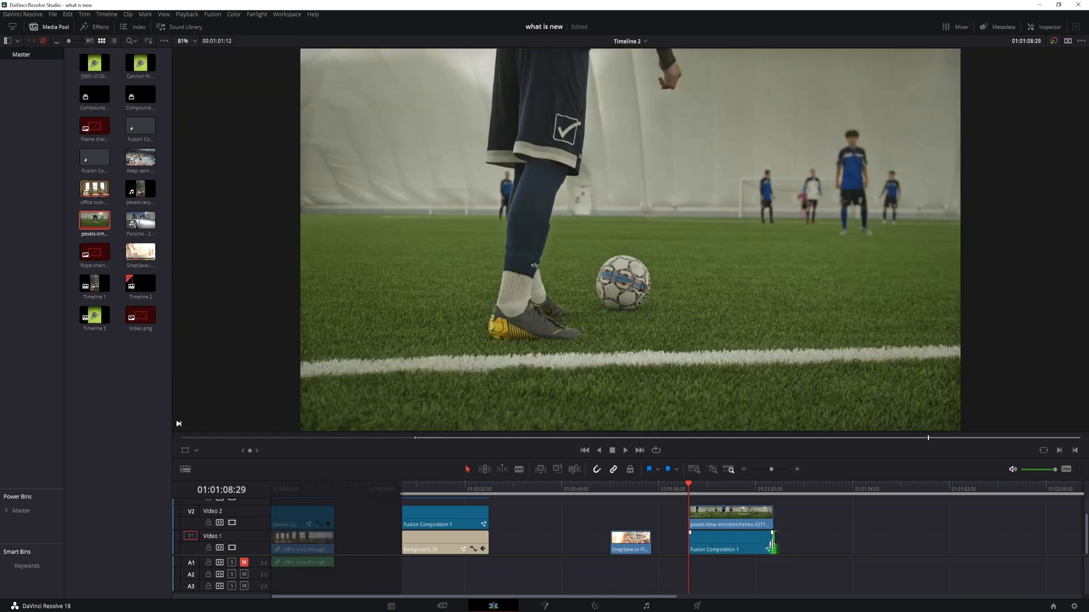
{"action": "left_click_drag", "start_coordinate": [689, 486], "coordinate": [763, 489]}
{"action": "left_click_drag", "start_coordinate": [763, 489], "coordinate": [766, 489]}
{"action": "left_click_drag", "start_coordinate": [772, 519], "coordinate": [759, 546]}
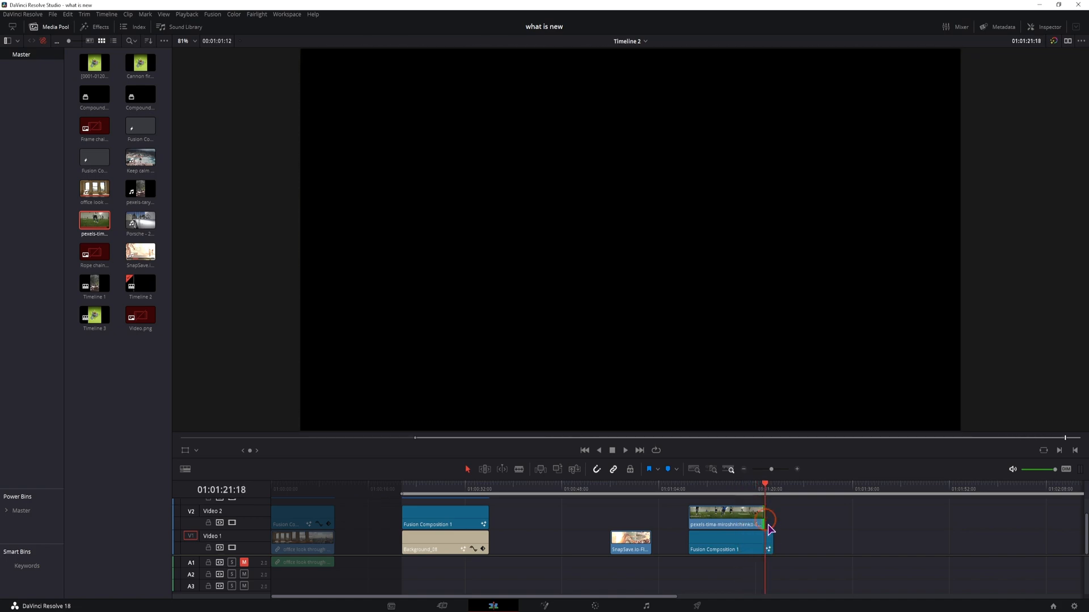
Step: Delete the soccer footage clip from Video 2 and select the Fusion Composition clip
{"action": "left_click", "coordinate": [731, 521]}
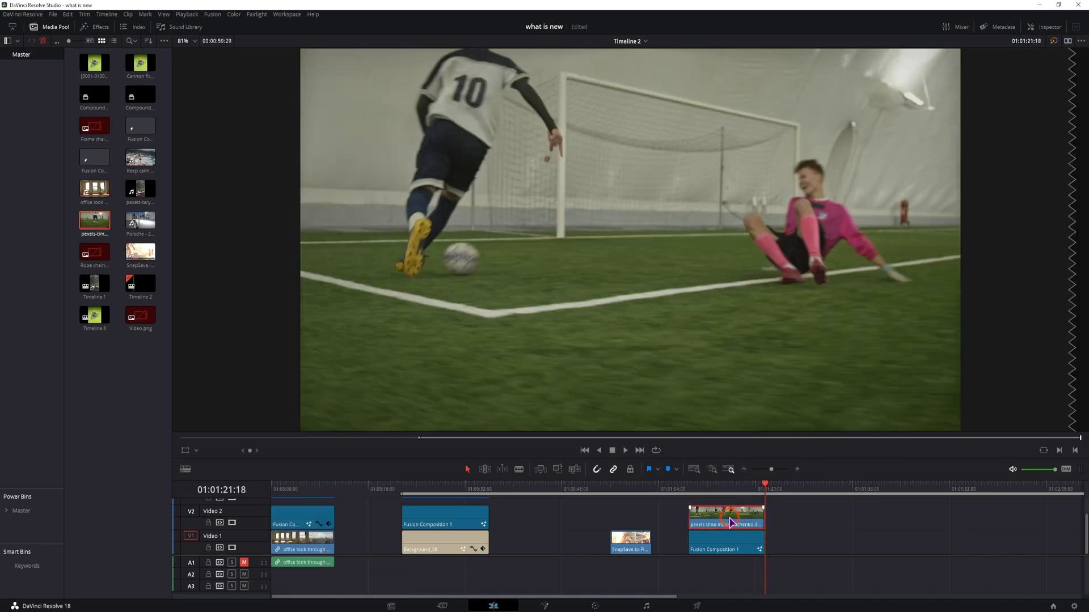
{"action": "key", "text": "BackSpace"}
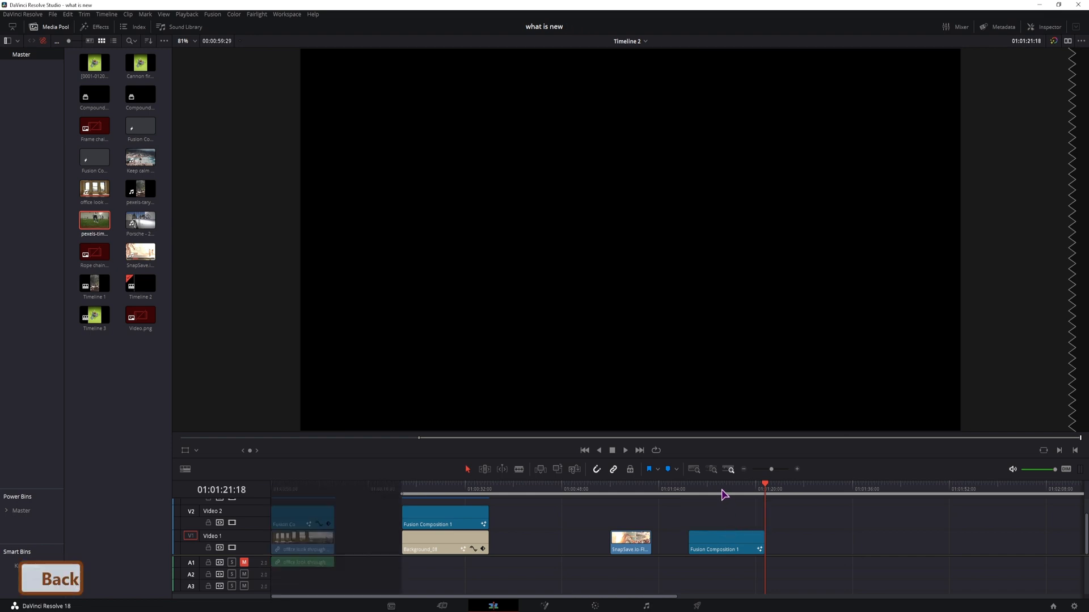
{"action": "left_click", "coordinate": [721, 489]}
{"action": "left_click", "coordinate": [735, 543]}
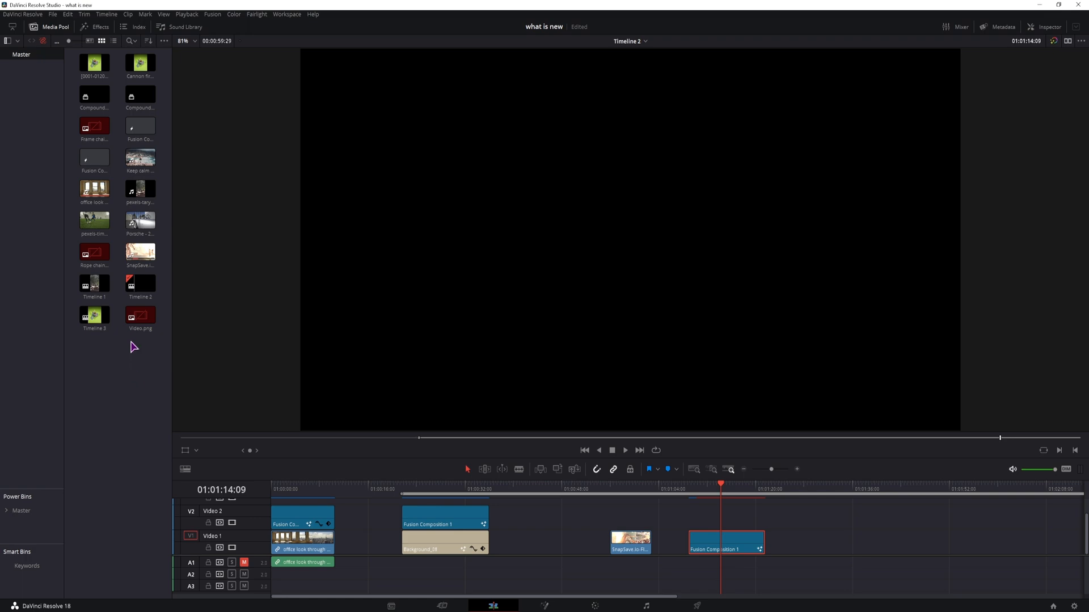
Step: Place the soccer footage on Video 2 again, trim it to the Fusion clip's end, and open it on the Fusion page
{"action": "left_click_drag", "start_coordinate": [94, 224], "coordinate": [705, 521]}
{"action": "left_click_drag", "start_coordinate": [785, 515], "coordinate": [762, 515]}
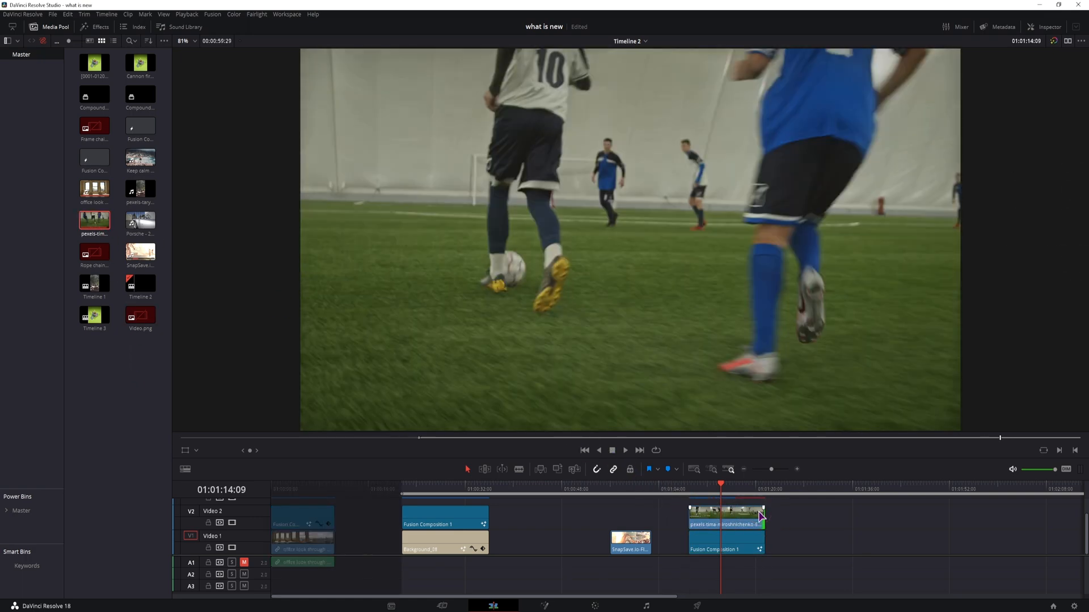
{"action": "left_click", "coordinate": [735, 526]}
{"action": "left_click", "coordinate": [544, 605]}
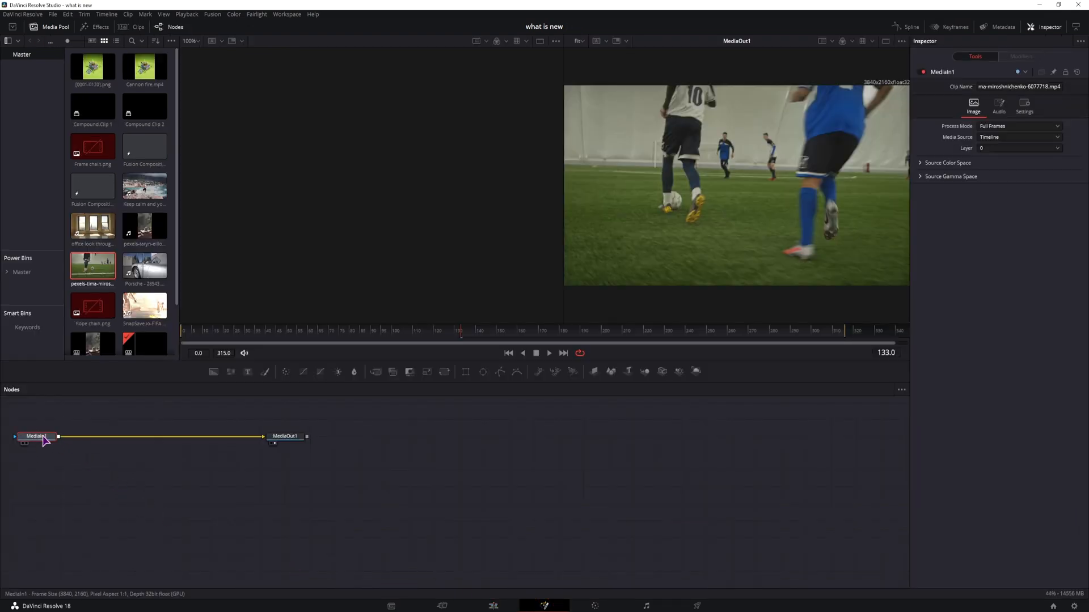
Step: Open the Fusion Composition clip on the Fusion page
{"action": "left_click", "coordinate": [493, 604]}
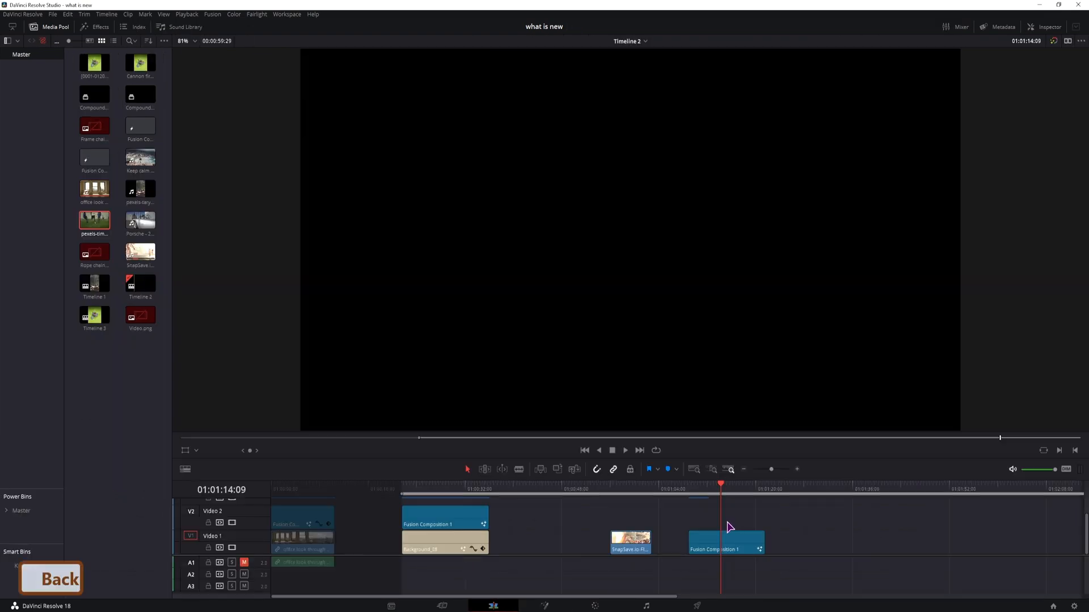
{"action": "right_click", "coordinate": [729, 548]}
{"action": "left_click", "coordinate": [707, 551]}
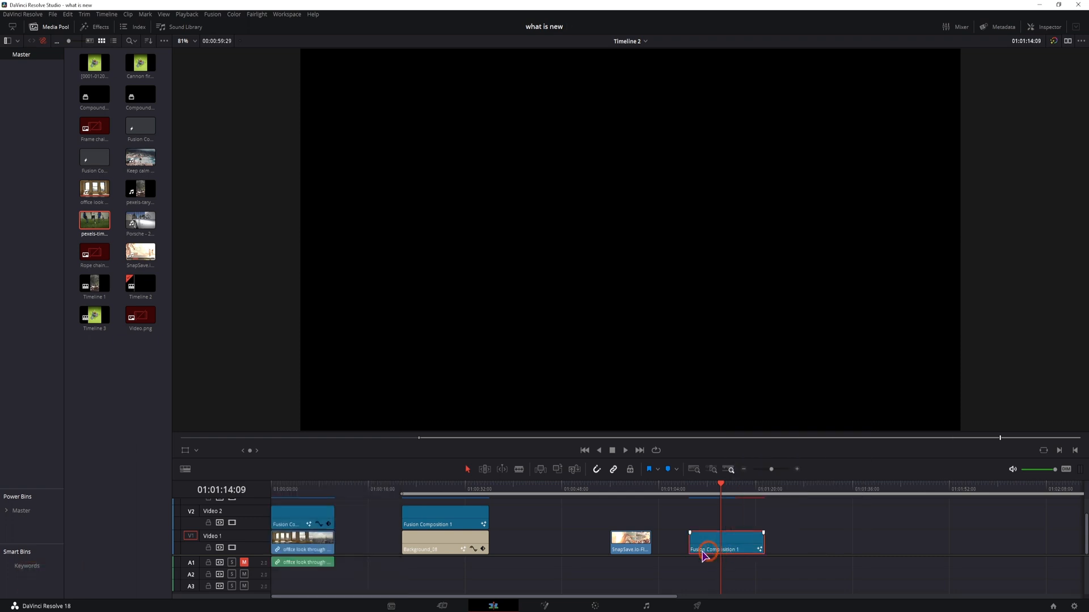
{"action": "left_click", "coordinate": [544, 606]}
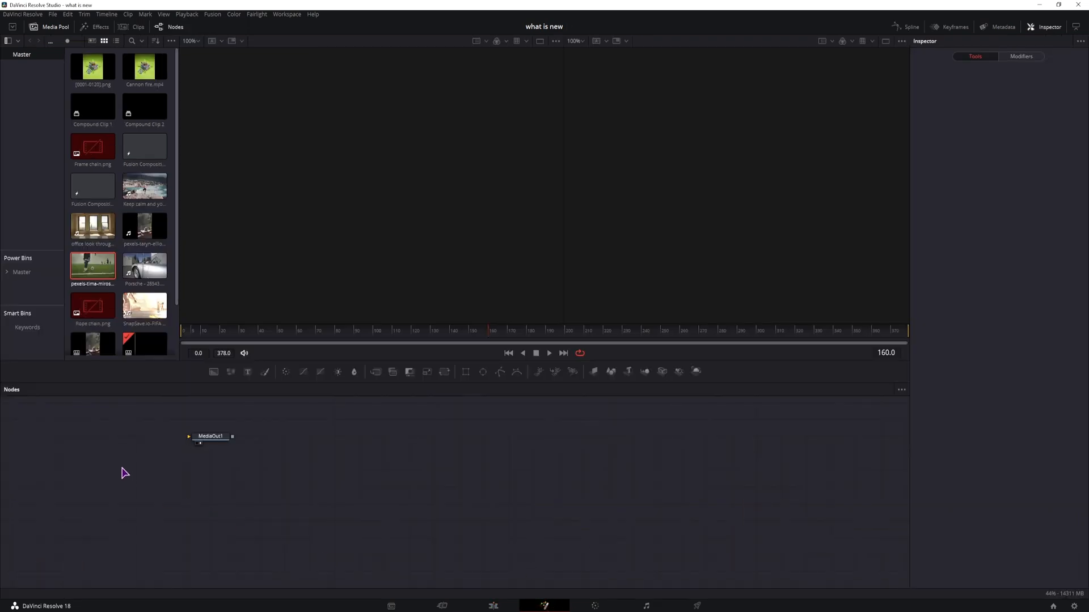
Step: Bring the pexels soccer footage from the Media Pool into the node graph as a MediaIn connected to MediaOut1
{"action": "left_click_drag", "start_coordinate": [205, 438], "coordinate": [389, 479]}
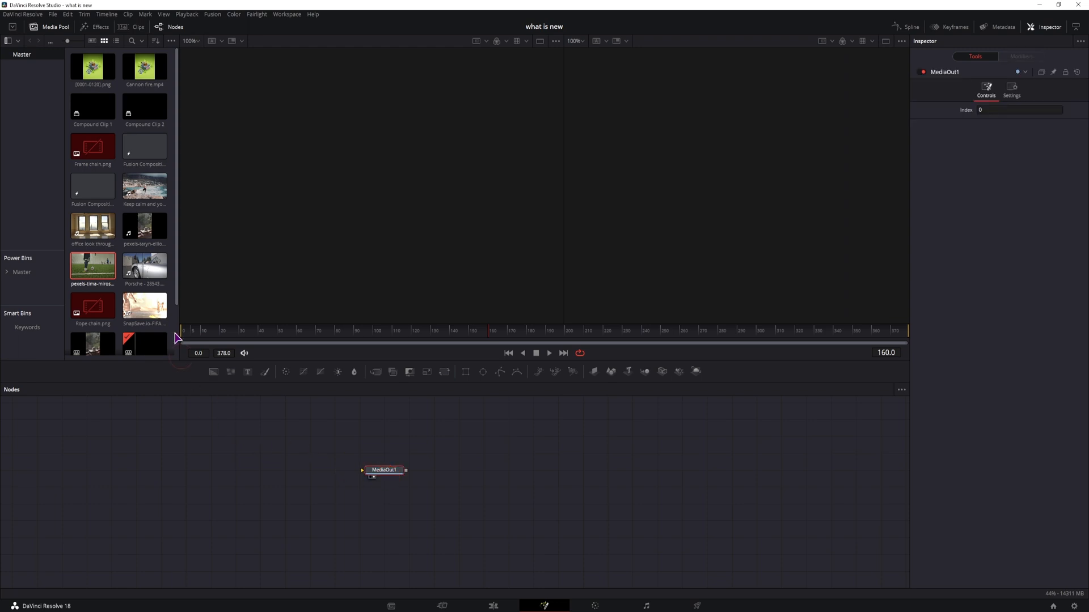
{"action": "left_click", "coordinate": [55, 29]}
{"action": "left_click", "coordinate": [55, 29]}
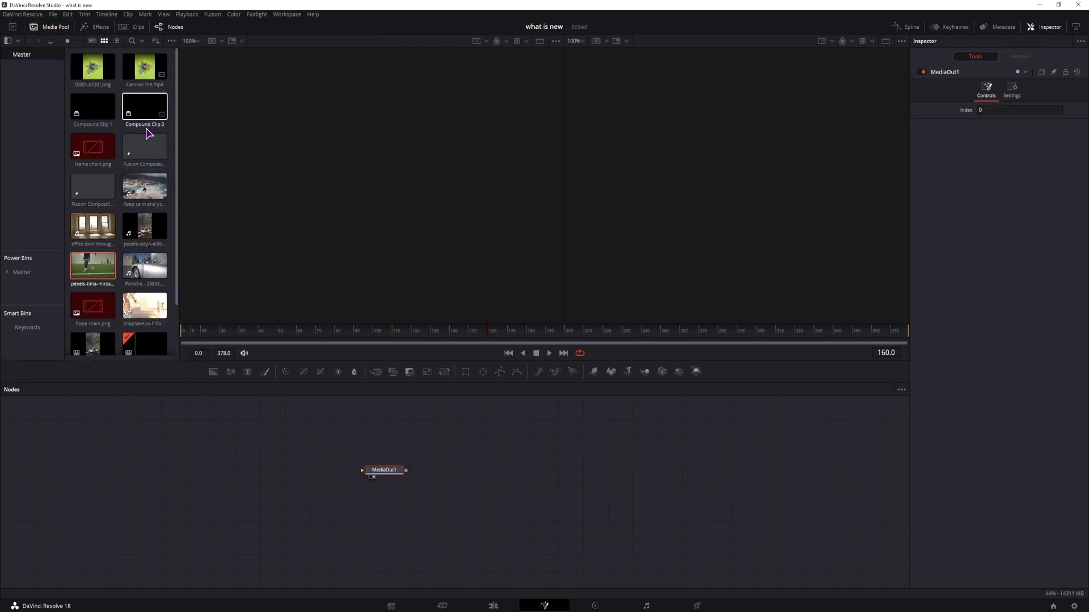
{"action": "scroll", "coordinate": [145, 136], "scroll_direction": "down", "scroll_amount": 4}
{"action": "left_click_drag", "start_coordinate": [90, 219], "coordinate": [372, 474]}
{"action": "left_click_drag", "start_coordinate": [619, 474], "coordinate": [769, 474]}
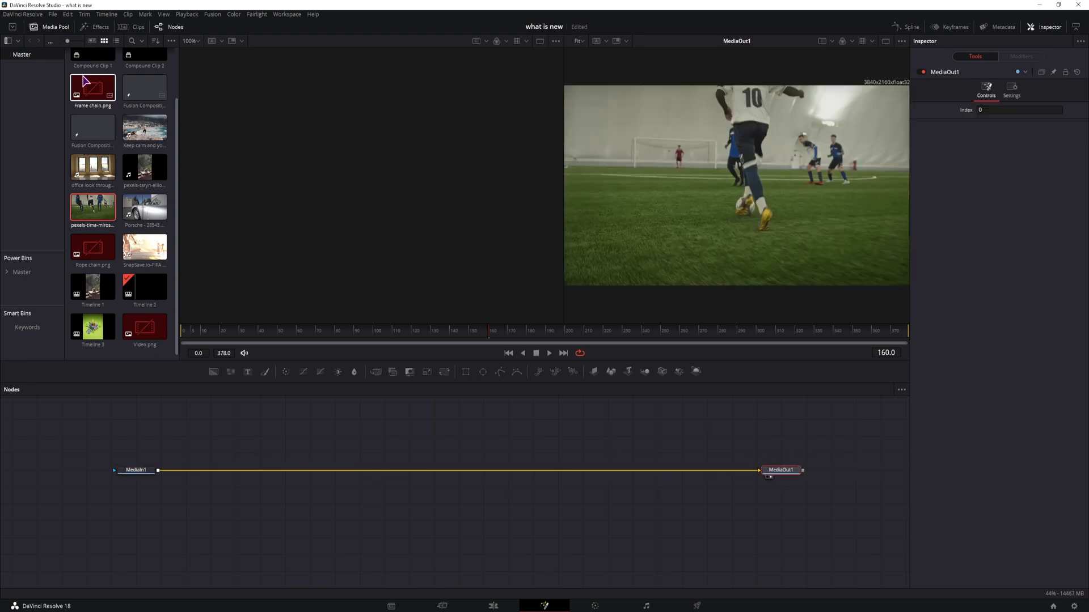
{"action": "left_click", "coordinate": [55, 26]}
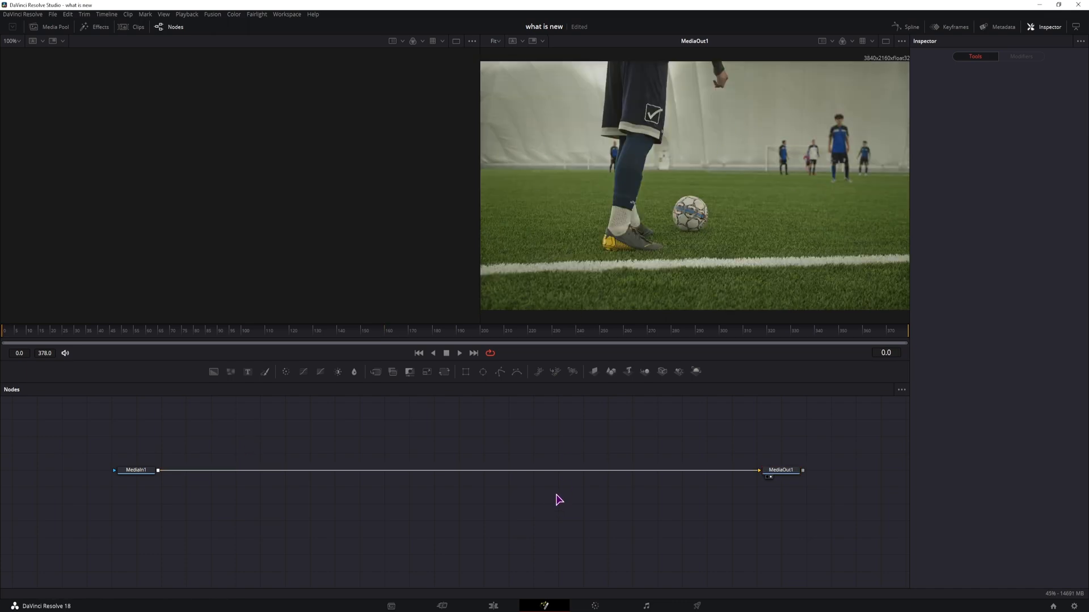
Step: Add Shape3D and Renderer3D nodes and wire MediaIn1 through Shape3D1 and Renderer3D1 into MediaOut1
{"action": "left_click_drag", "start_coordinate": [610, 372], "coordinate": [260, 438]}
{"action": "left_click_drag", "start_coordinate": [610, 371], "coordinate": [441, 438]}
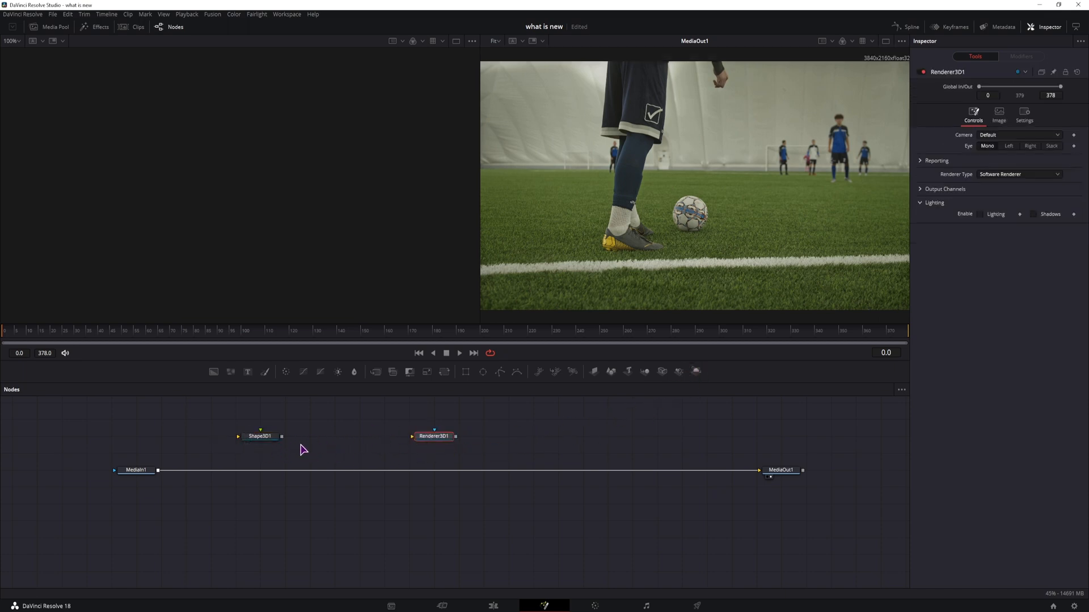
{"action": "left_click_drag", "start_coordinate": [283, 438], "coordinate": [393, 441]}
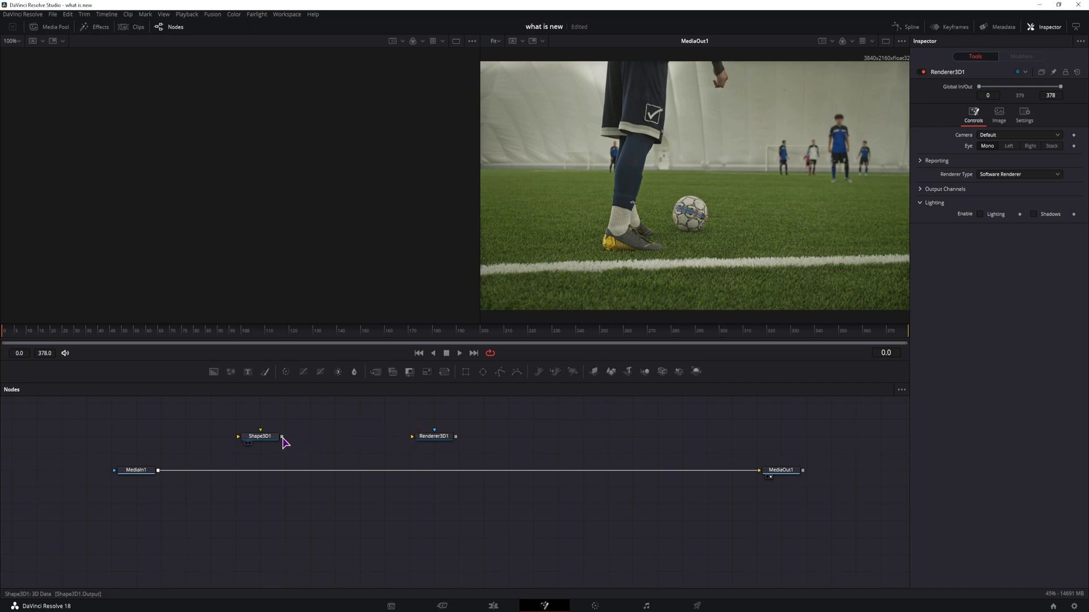
{"action": "left_click_drag", "start_coordinate": [283, 438], "coordinate": [760, 471]}
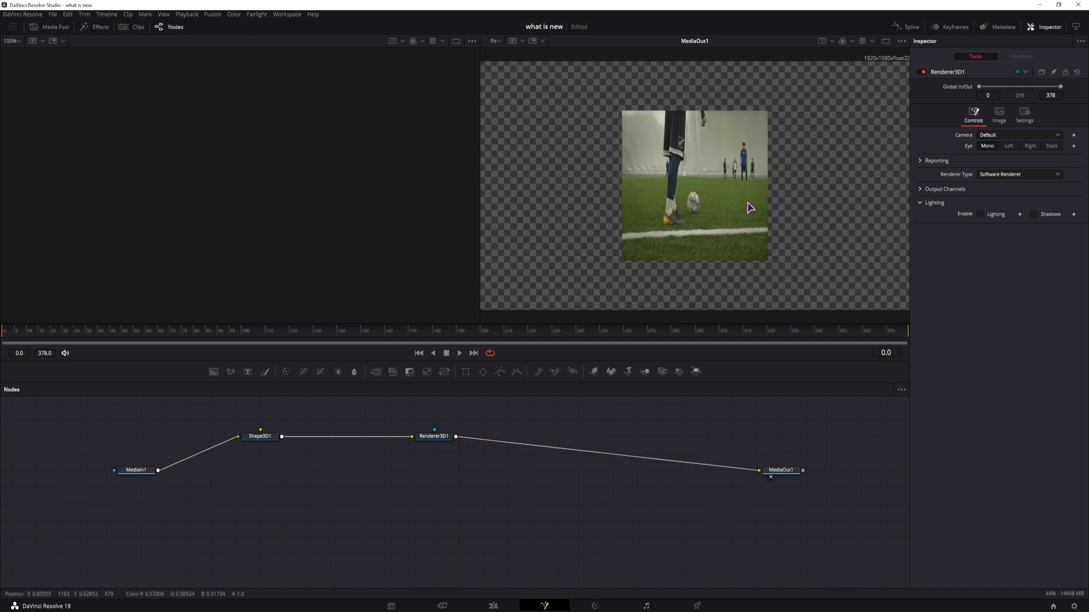
Step: Change Shape3D1's shape to Cube
{"action": "left_click", "coordinate": [265, 438]}
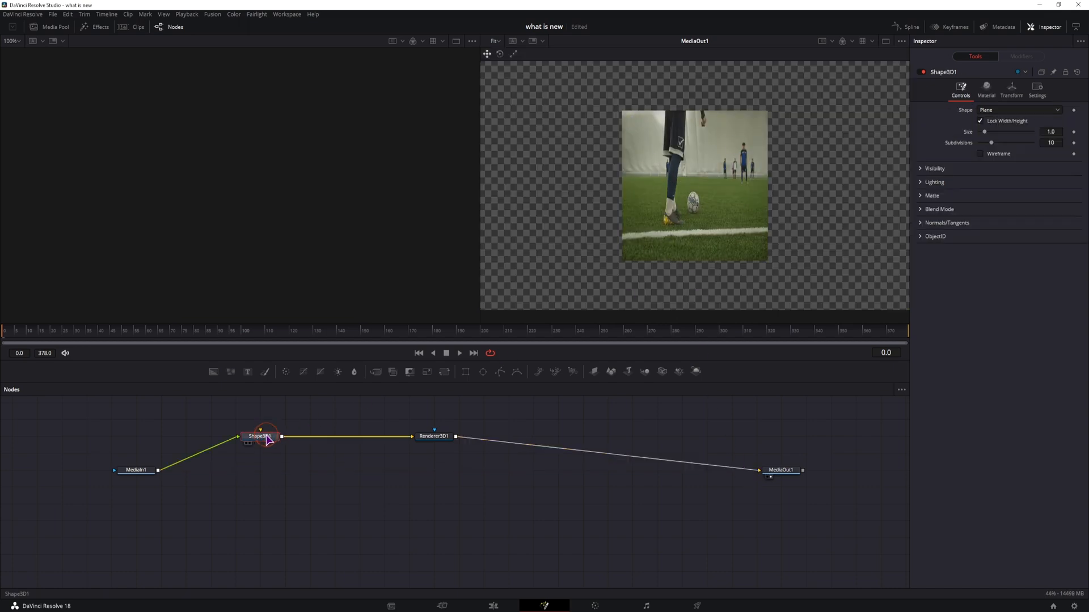
{"action": "left_click", "coordinate": [996, 111]}
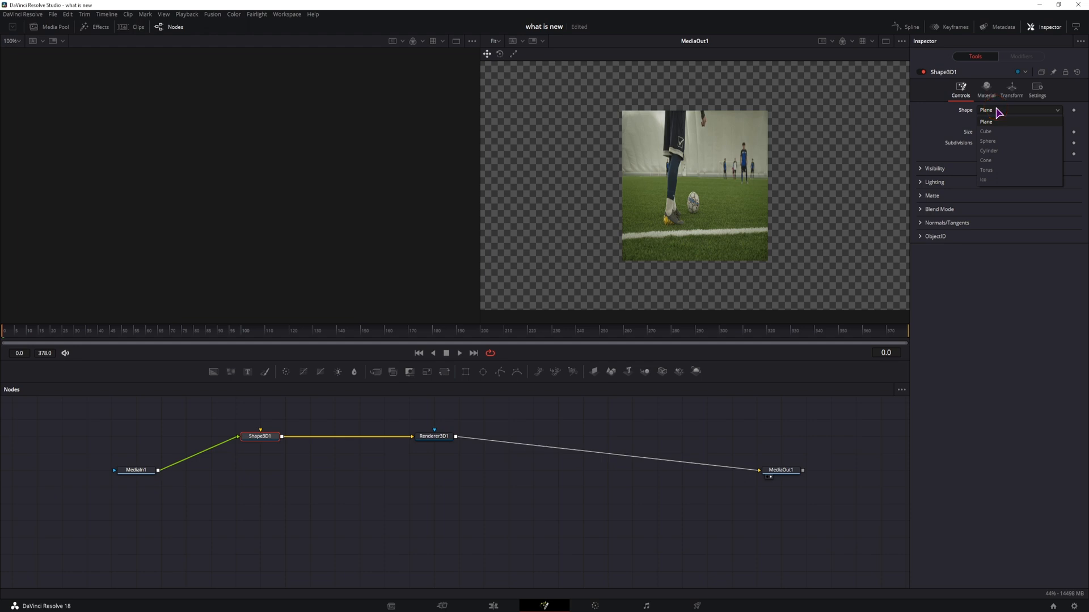
{"action": "left_click", "coordinate": [998, 132]}
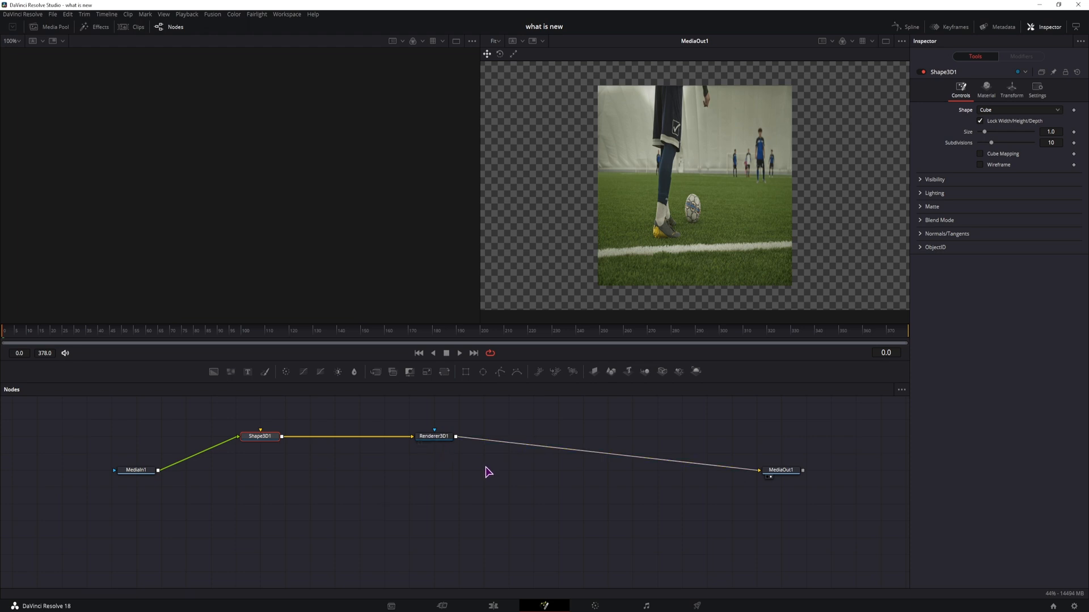
Step: Insert a Camera3D with Merge3D between Shape3D1 and Renderer3D1 and show Merge3D1 fitted in the left viewer
{"action": "left_click_drag", "start_coordinate": [662, 372], "coordinate": [282, 438]}
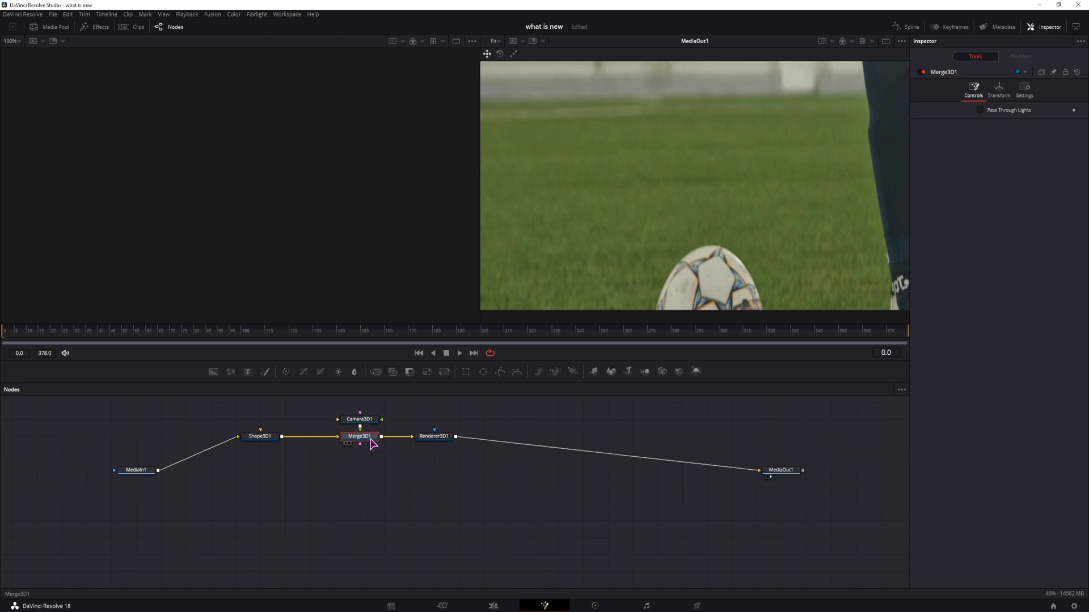
{"action": "key", "text": "1"}
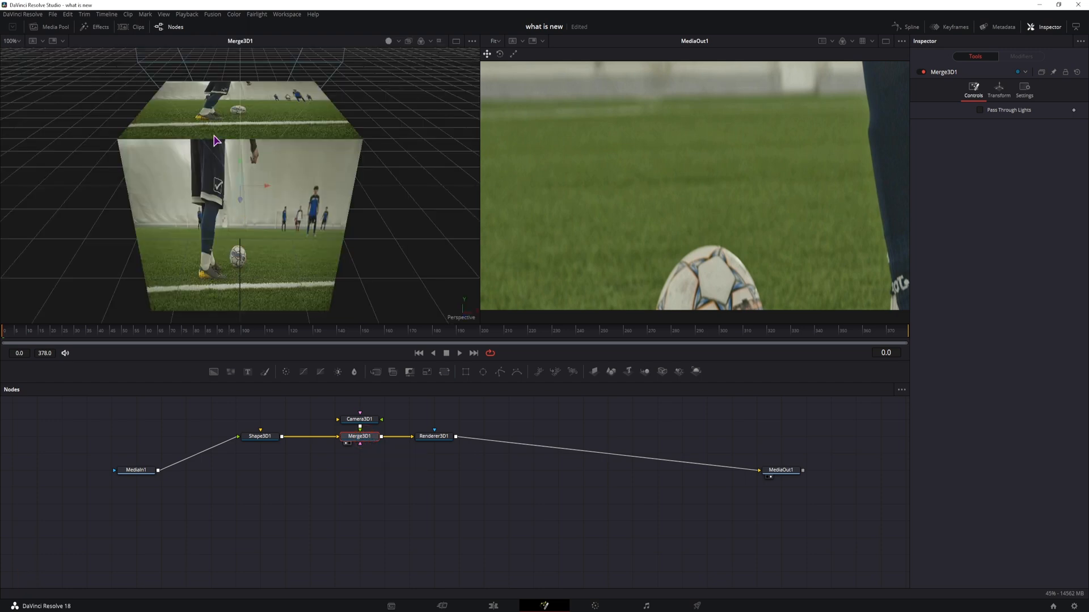
{"action": "key", "text": "ctrl+f"}
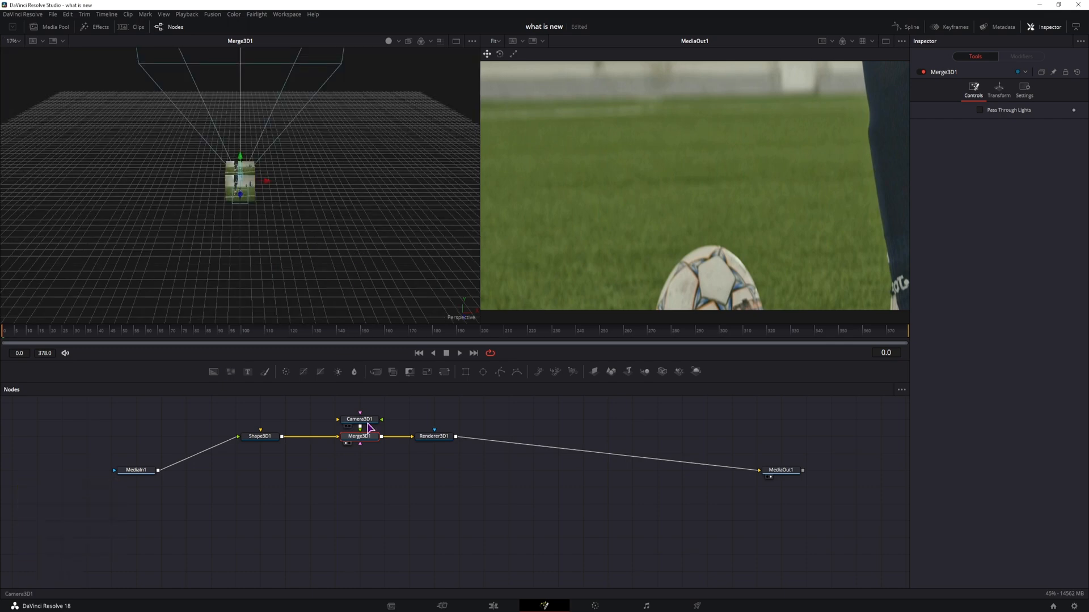
Step: Move the camera back away from the cube in the 3D viewer
{"action": "left_click", "coordinate": [367, 422]}
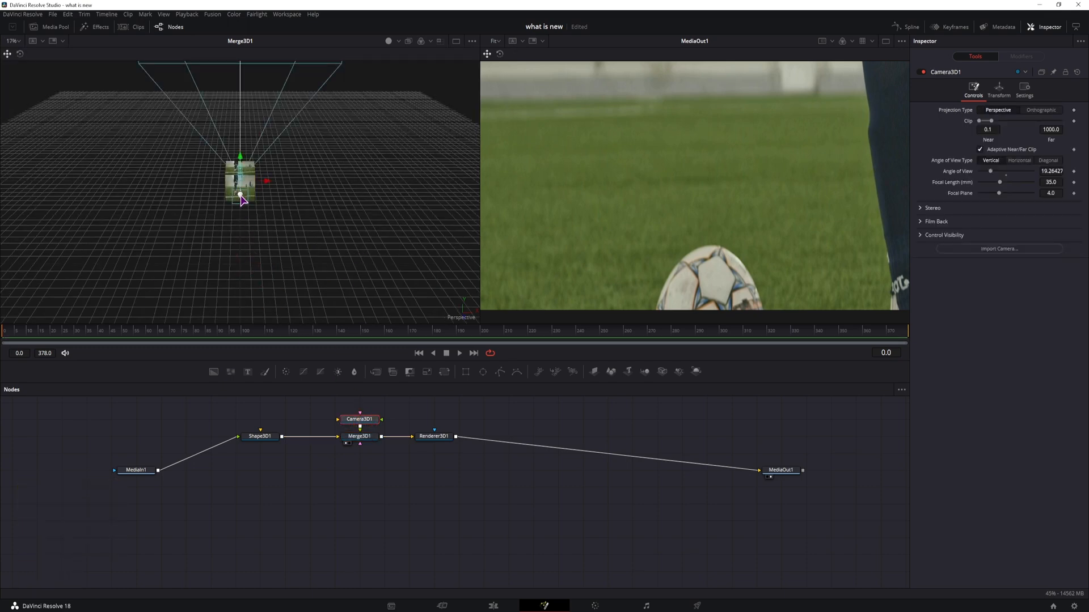
{"action": "left_click_drag", "start_coordinate": [240, 200], "coordinate": [254, 396]}
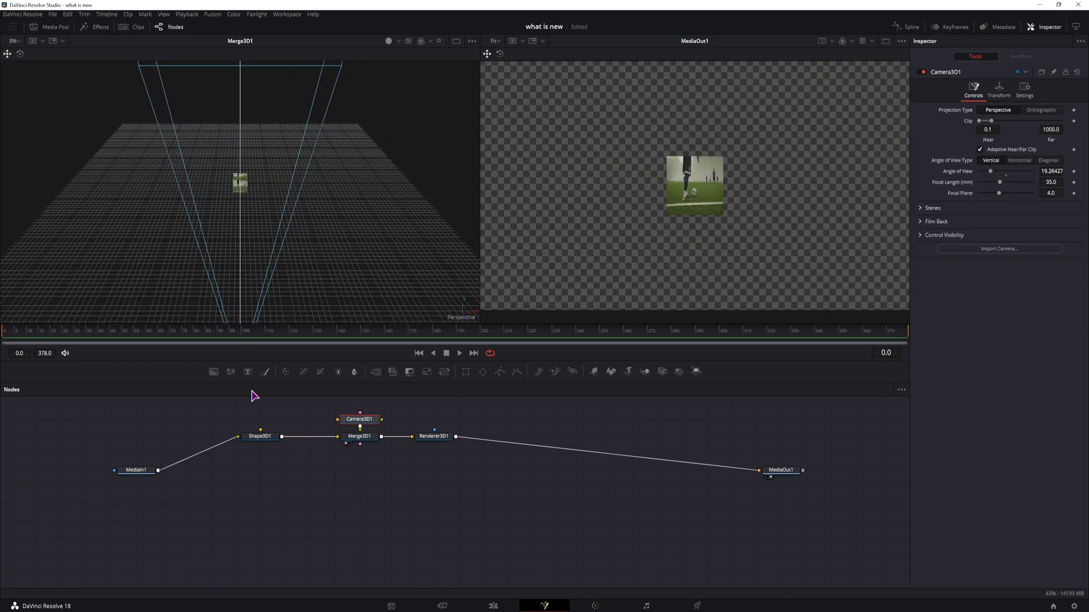
Step: Unlock Shape3D1's XYZ scale and stretch the cube to about 1.57 in X and 0.83 in Y
{"action": "left_click", "coordinate": [258, 438]}
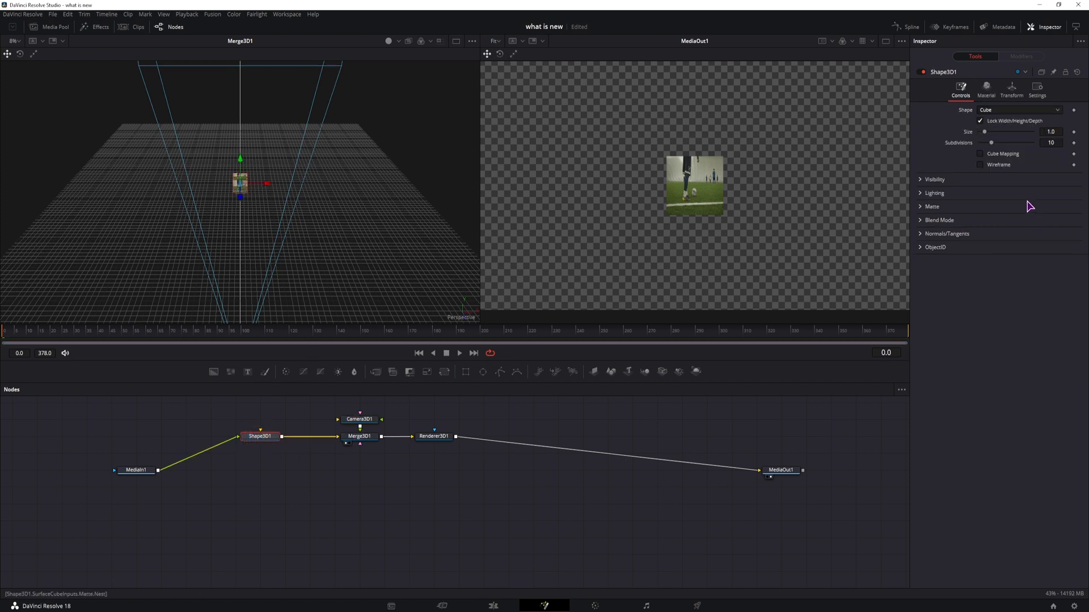
{"action": "left_click", "coordinate": [1012, 89]}
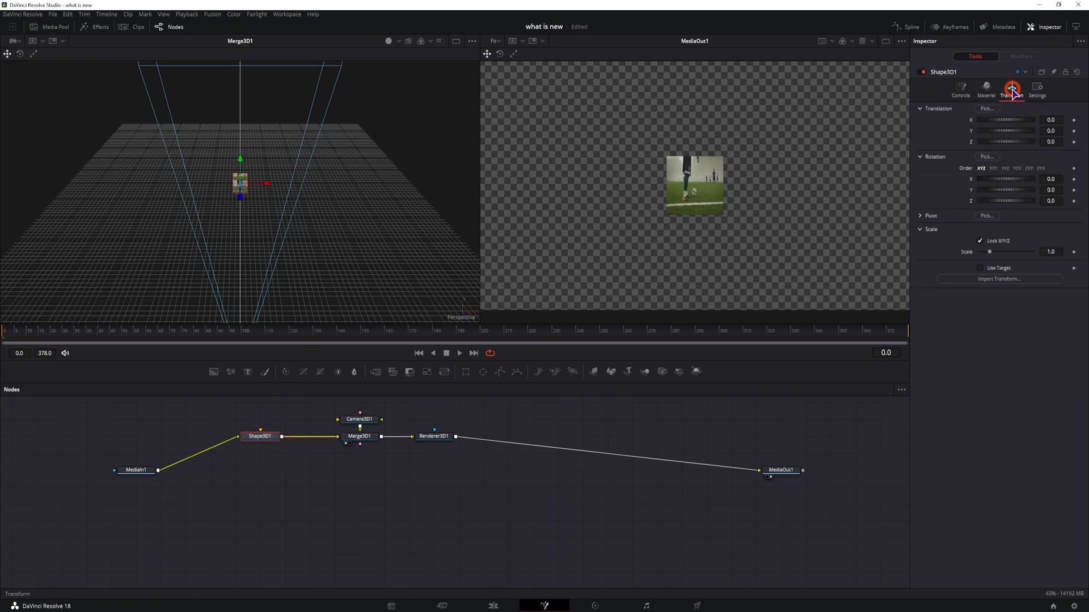
{"action": "left_click", "coordinate": [980, 241]}
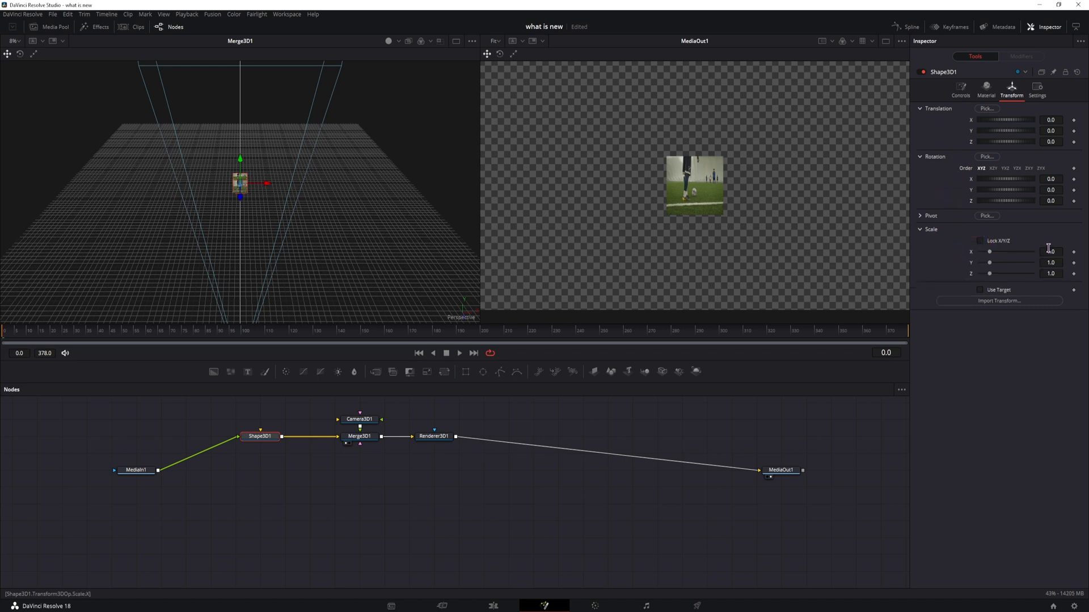
{"action": "left_click_drag", "start_coordinate": [1051, 250], "coordinate": [1068, 250]}
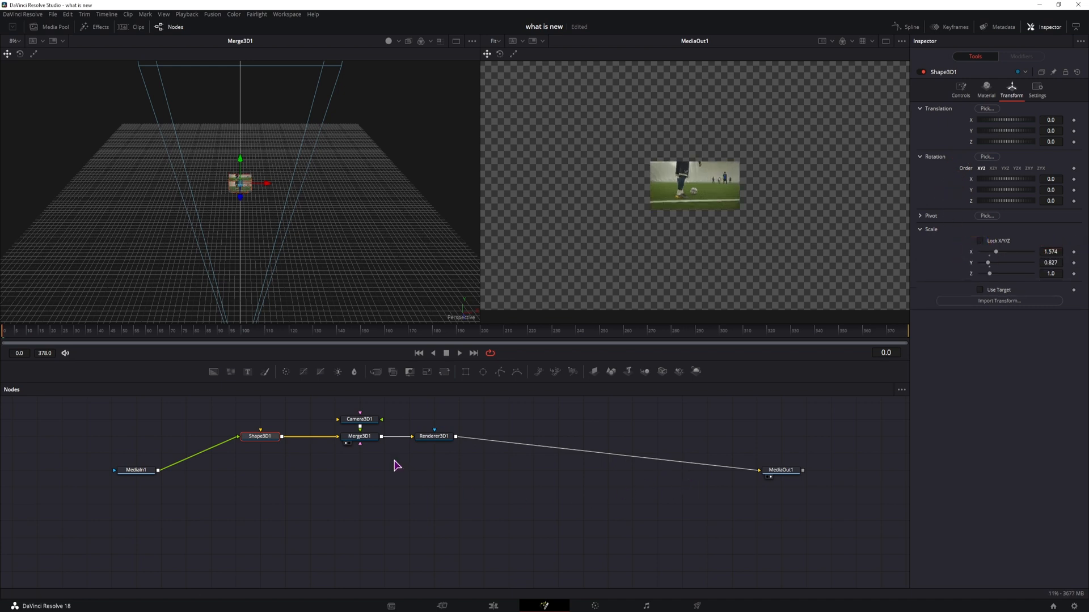
Step: Flatten Shape3D1 to a Z scale of about 0.08
{"action": "scroll", "coordinate": [261, 210], "scroll_direction": "up", "scroll_amount": 6}
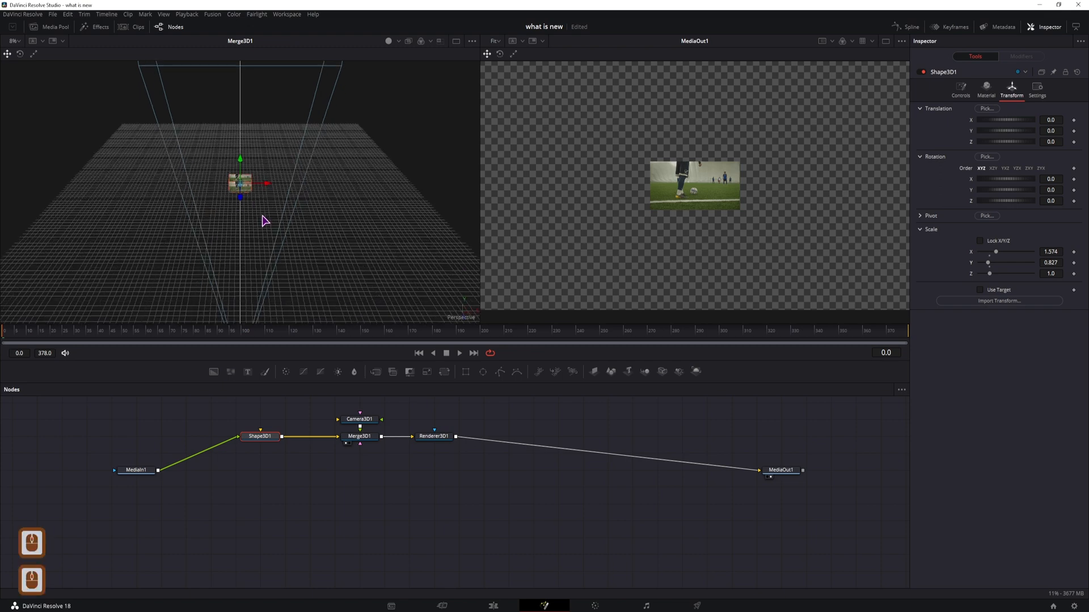
{"action": "scroll", "coordinate": [344, 176], "scroll_direction": "up", "scroll_amount": 2}
{"action": "left_click_drag", "start_coordinate": [377, 165], "coordinate": [262, 190]}
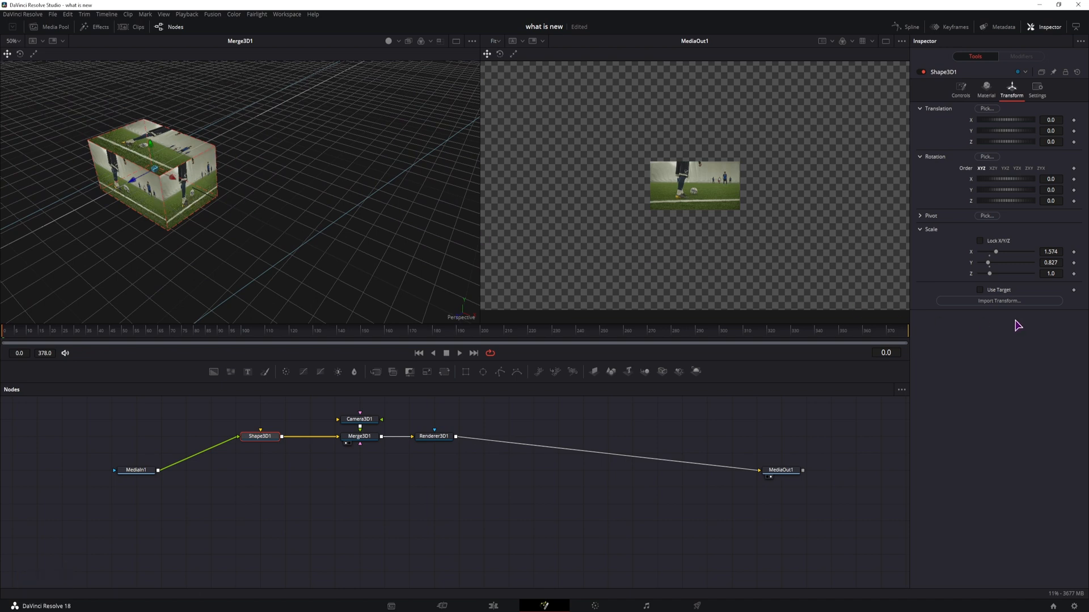
{"action": "left_click_drag", "start_coordinate": [990, 274], "coordinate": [984, 279]}
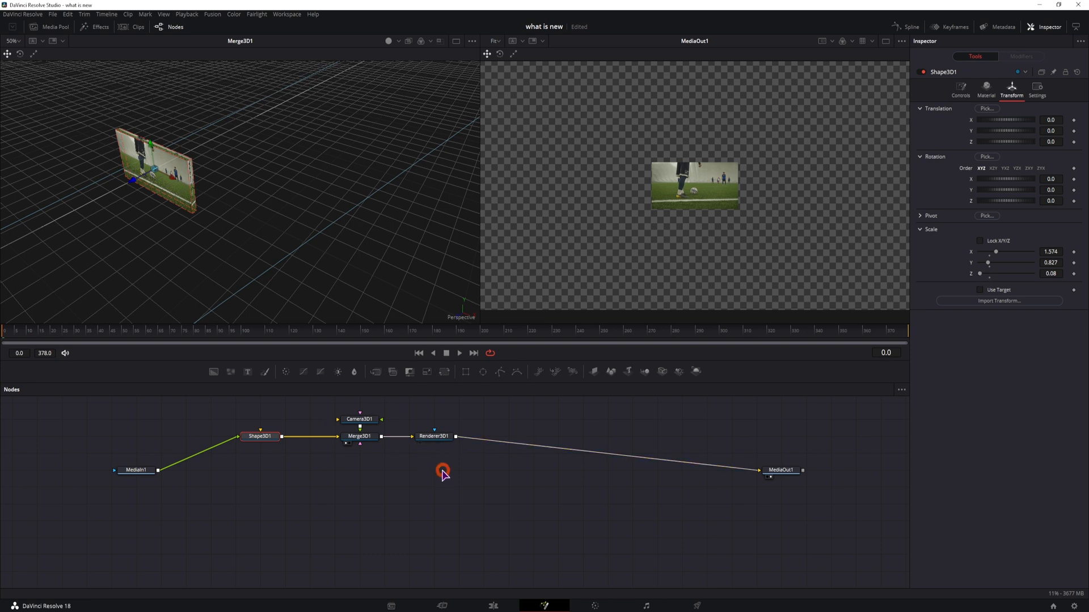
Step: Move the Camera3D1, Merge3D1 and Renderer3D1 nodes to the right to make room after Shape3D1
{"action": "left_click_drag", "start_coordinate": [442, 469], "coordinate": [349, 413]}
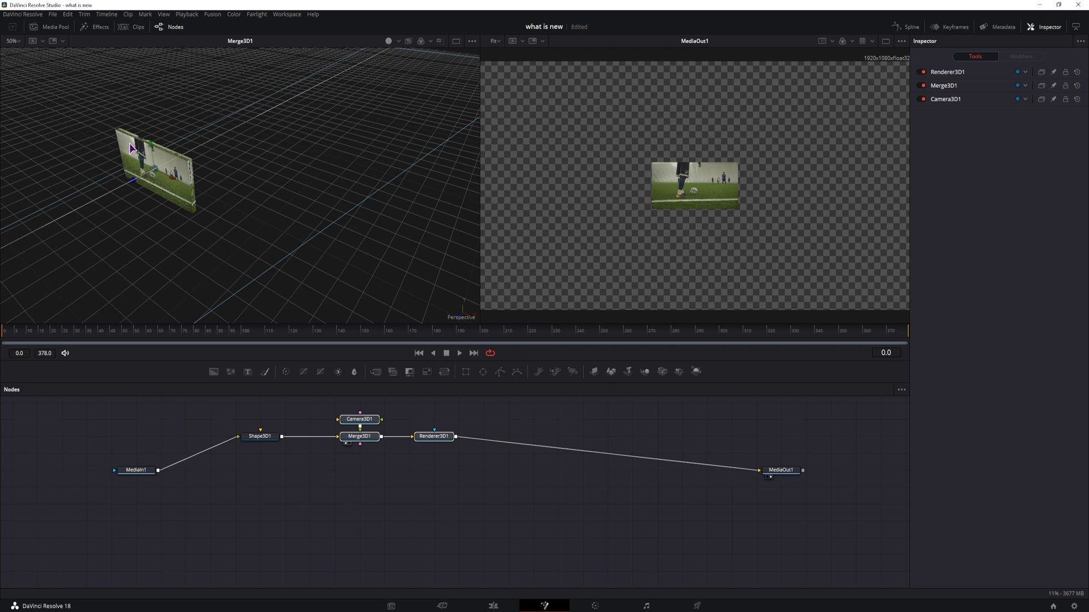
{"action": "left_click_drag", "start_coordinate": [369, 437], "coordinate": [492, 436]}
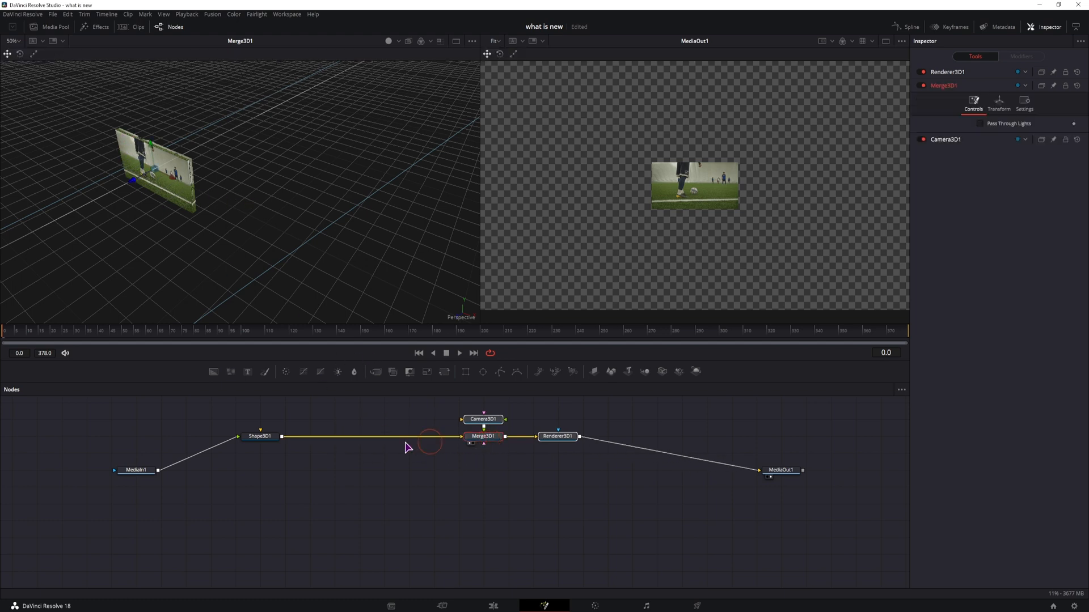
Step: Insert a Bender 3D node after Shape3D1 and bend it about 0.071 along the X axis
{"action": "left_click", "coordinate": [260, 436]}
{"action": "key", "text": "ctrl+space"}
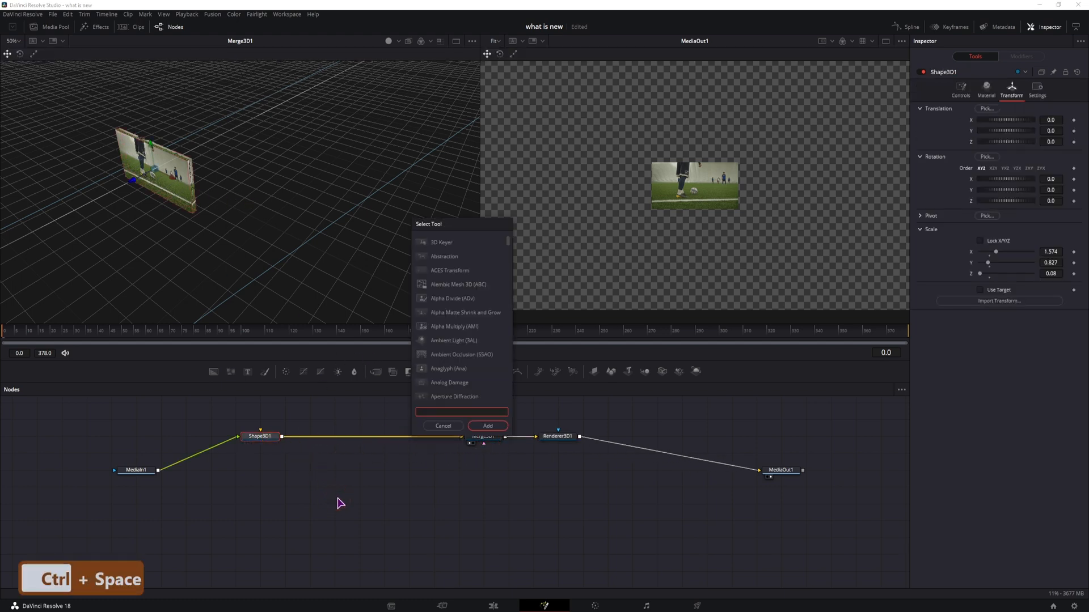
{"action": "type", "text": "bend"}
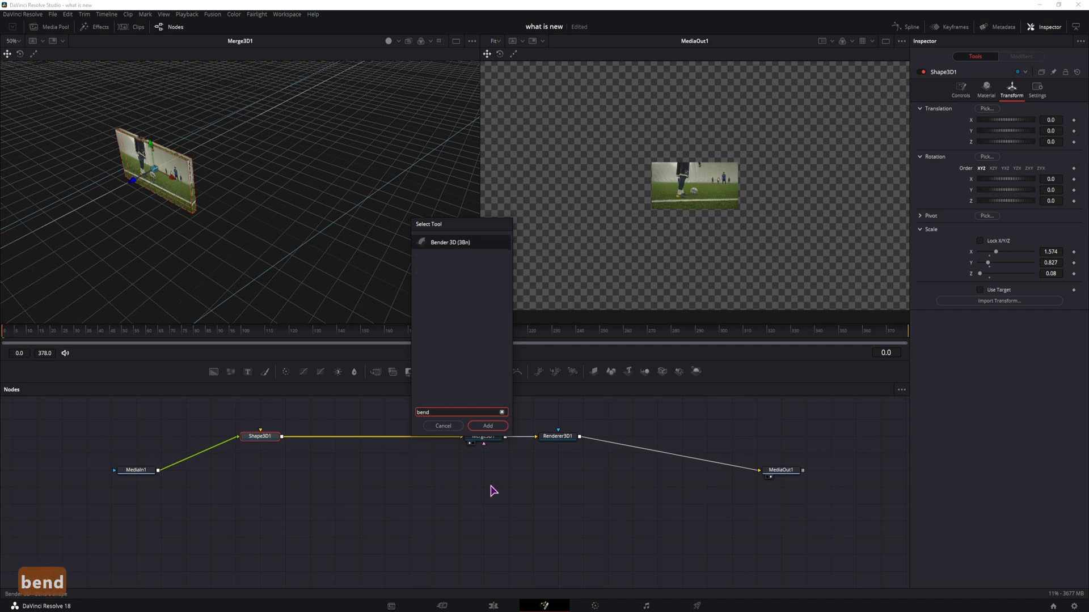
{"action": "left_click", "coordinate": [488, 426]}
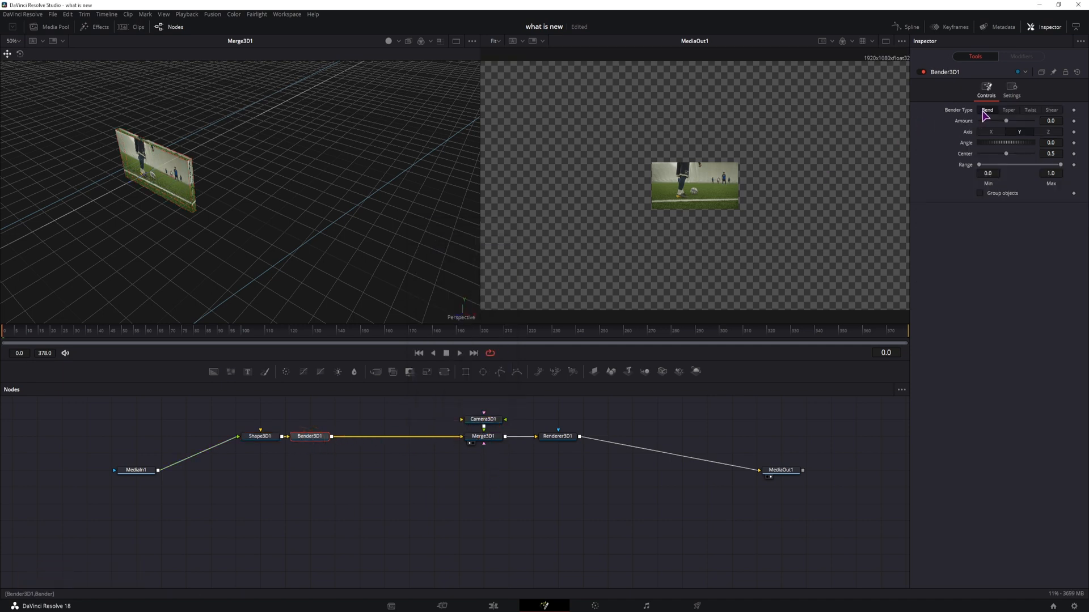
{"action": "mouse_move", "coordinate": [1048, 120]}
{"action": "left_mouse_down"}
{"action": "mouse_move", "coordinate": [1028, 120]}
{"action": "mouse_move", "coordinate": [1078, 119]}
{"action": "mouse_move", "coordinate": [1052, 120]}
{"action": "mouse_move", "coordinate": [1063, 121]}
{"action": "left_mouse_up"}
{"action": "left_click", "coordinate": [990, 133]}
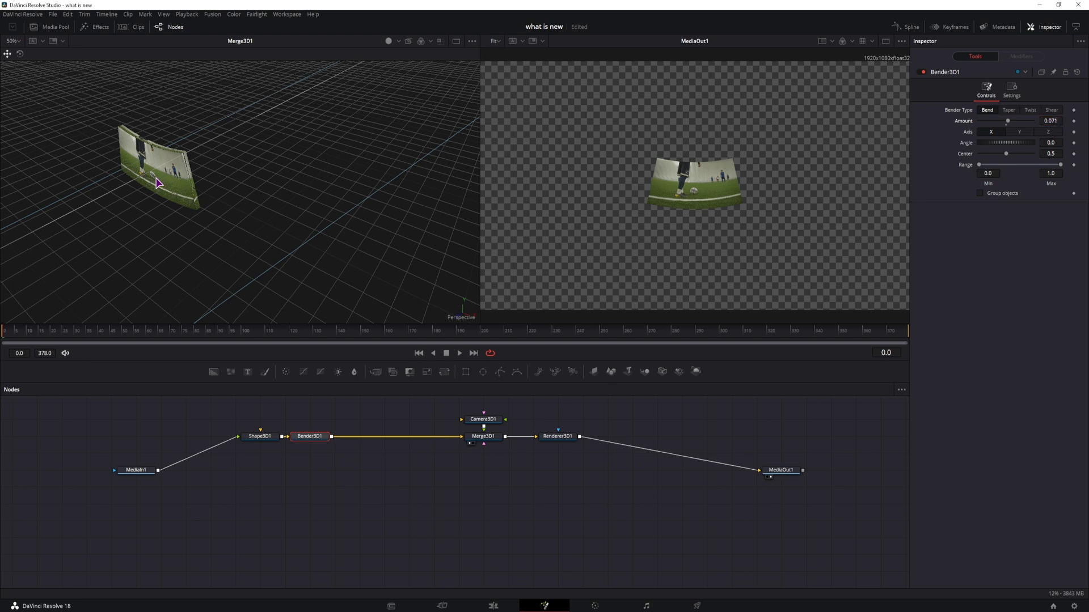
Step: Insert a Transform 3D node after Bender3D1 and set its X rotation to -90
{"action": "key", "text": "ctrl+space"}
{"action": "type", "text": "bend"}
{"action": "type", "text": "trans"}
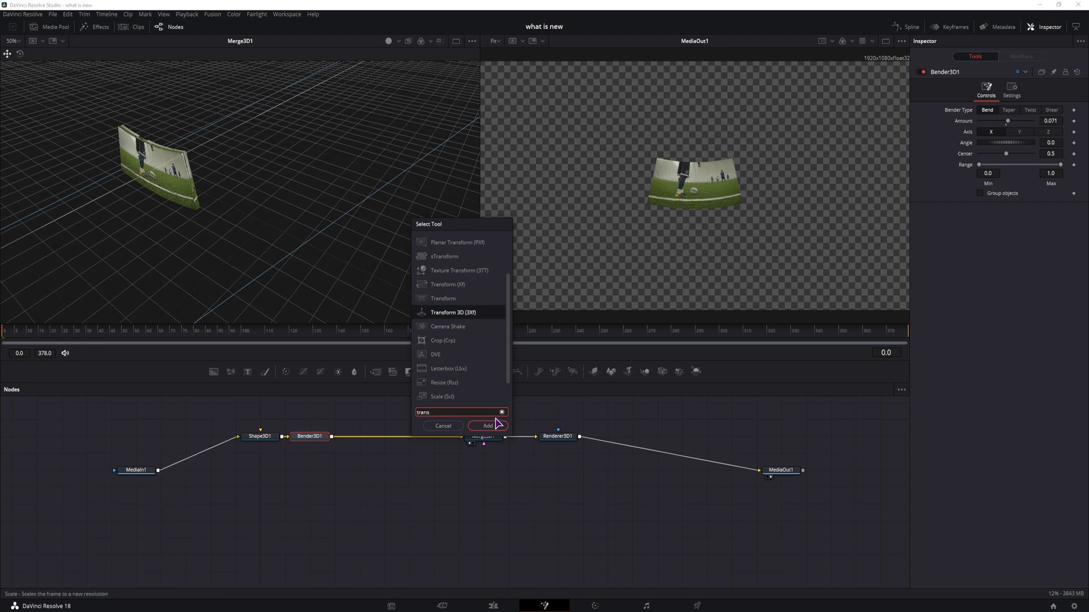
{"action": "left_click", "coordinate": [487, 425]}
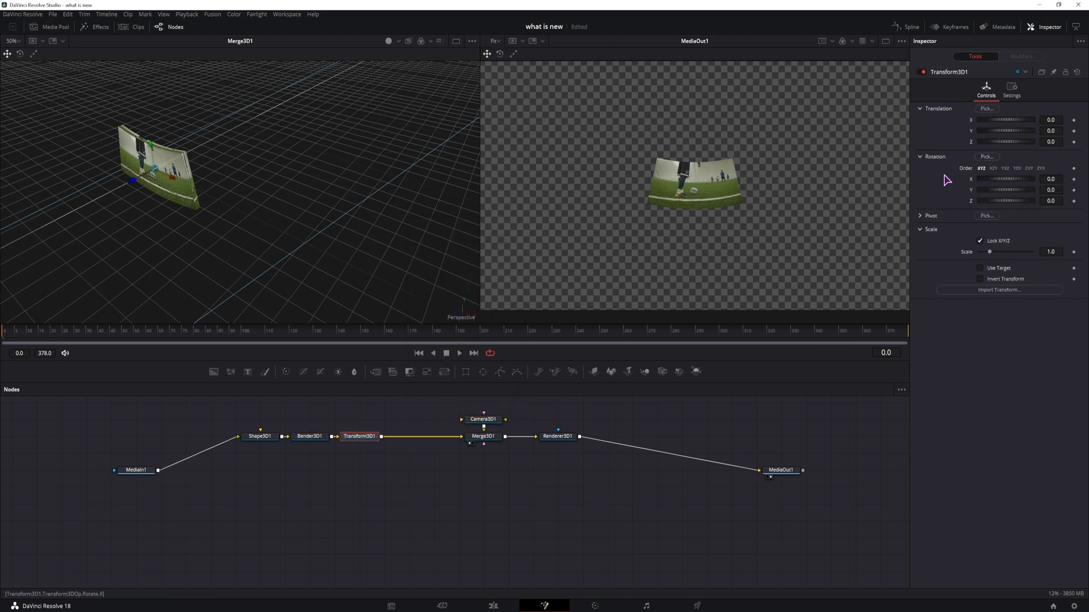
{"action": "left_click_drag", "start_coordinate": [1048, 178], "coordinate": [1086, 187]}
{"action": "type", "text": "-90"}
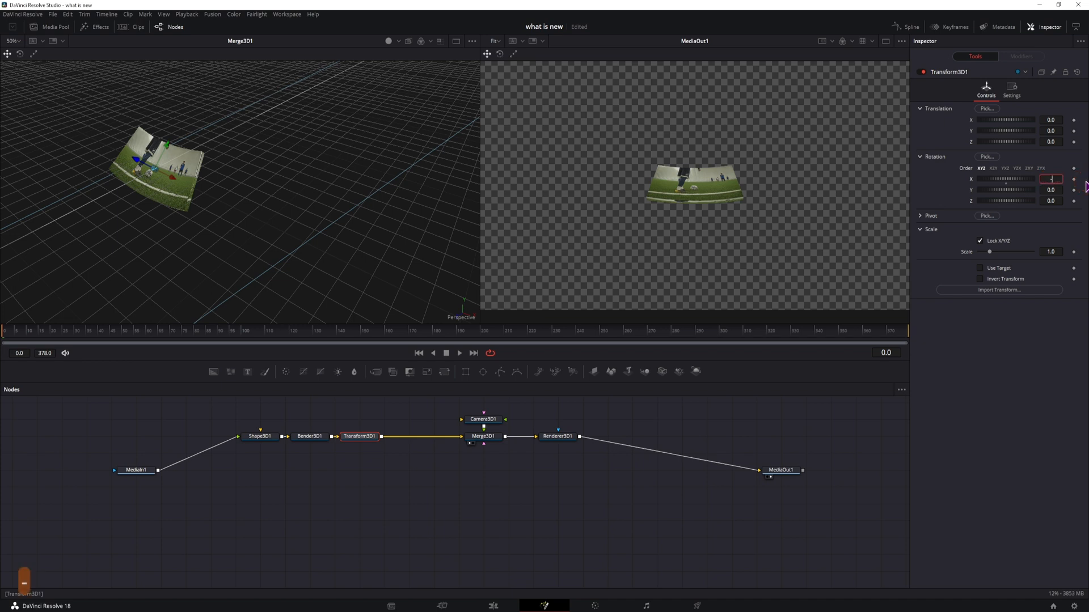
{"action": "key", "text": "Tab"}
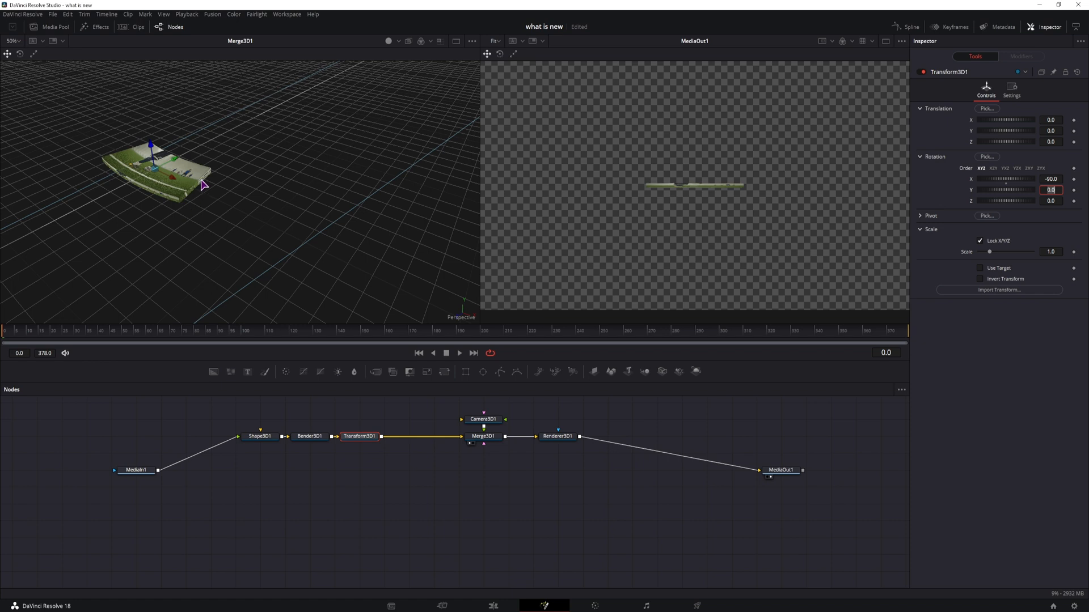
Step: Set Shape3D1's Y scale to 0.1 and its Z scale to 1
{"action": "left_click", "coordinate": [262, 439]}
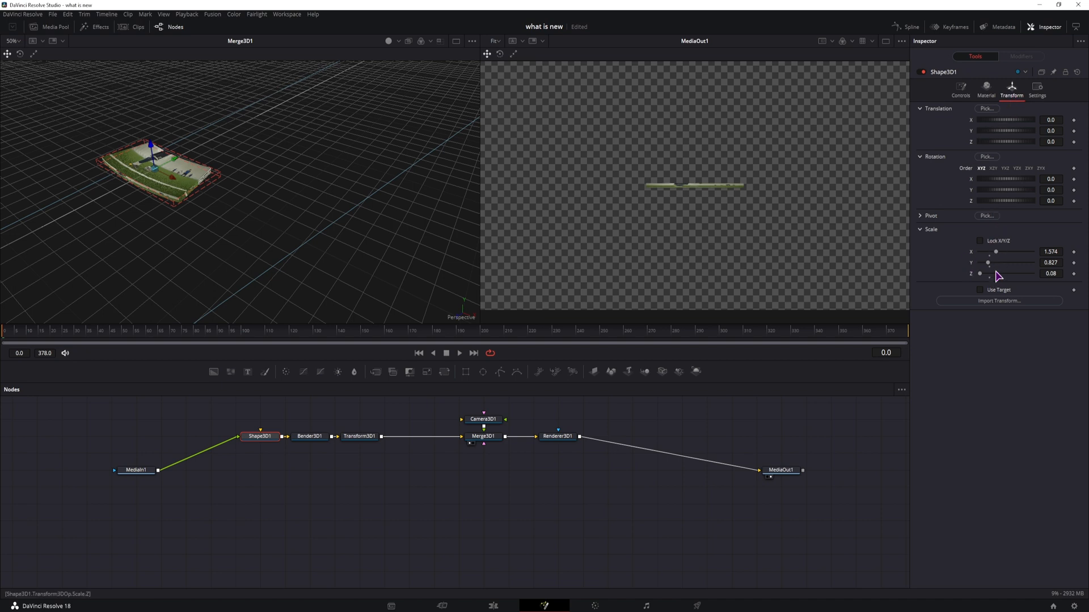
{"action": "left_click_drag", "start_coordinate": [1055, 251], "coordinate": [941, 262]}
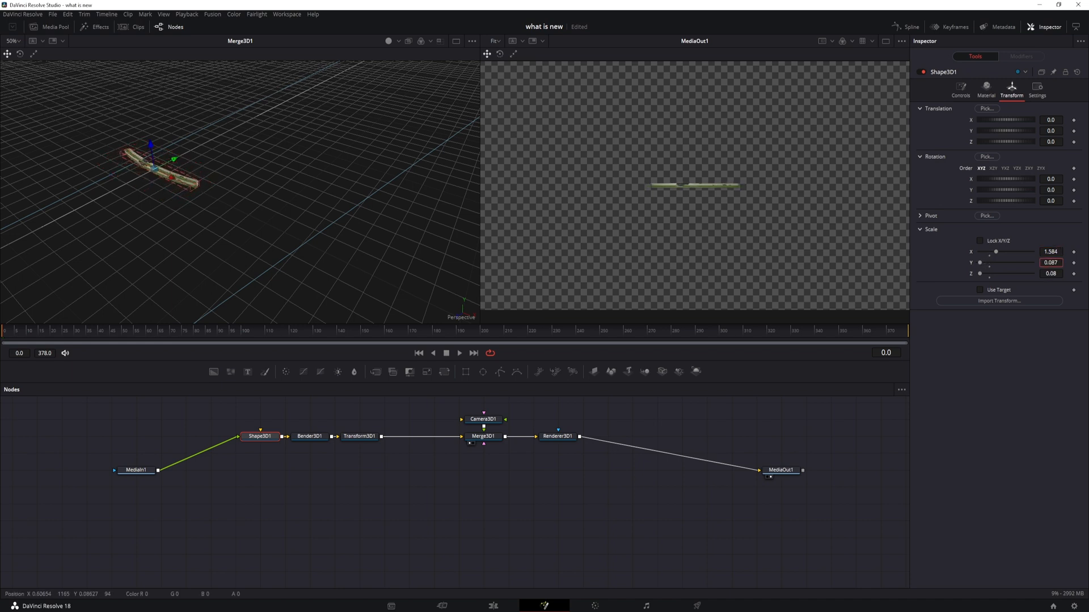
{"action": "type", "text": "0.1"}
{"action": "key", "text": "Return"}
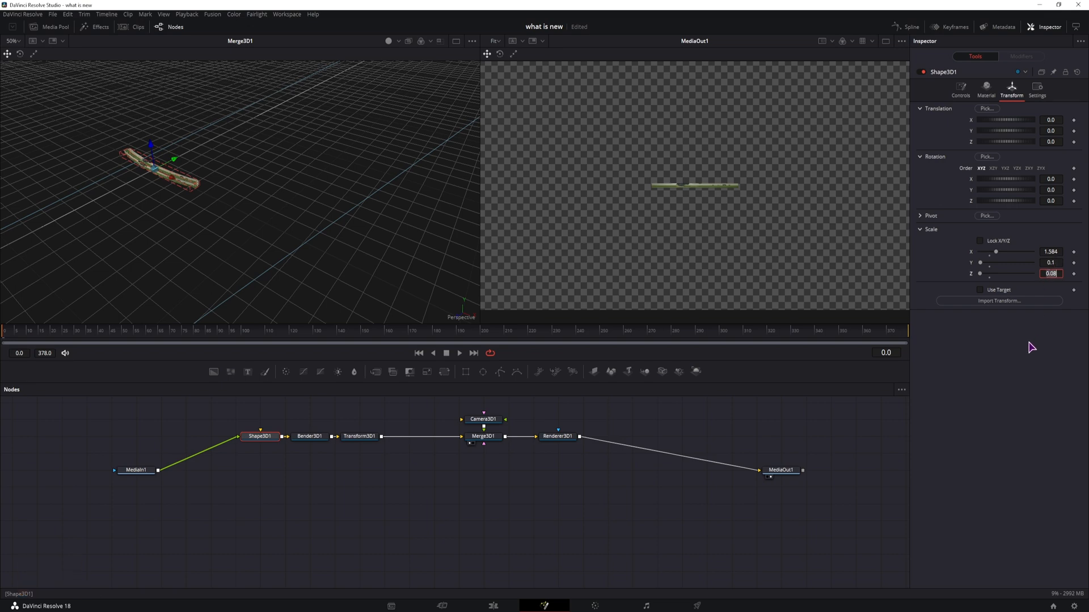
{"action": "left_click", "coordinate": [1052, 274]}
{"action": "type", "text": "1"}
{"action": "key", "text": "Return"}
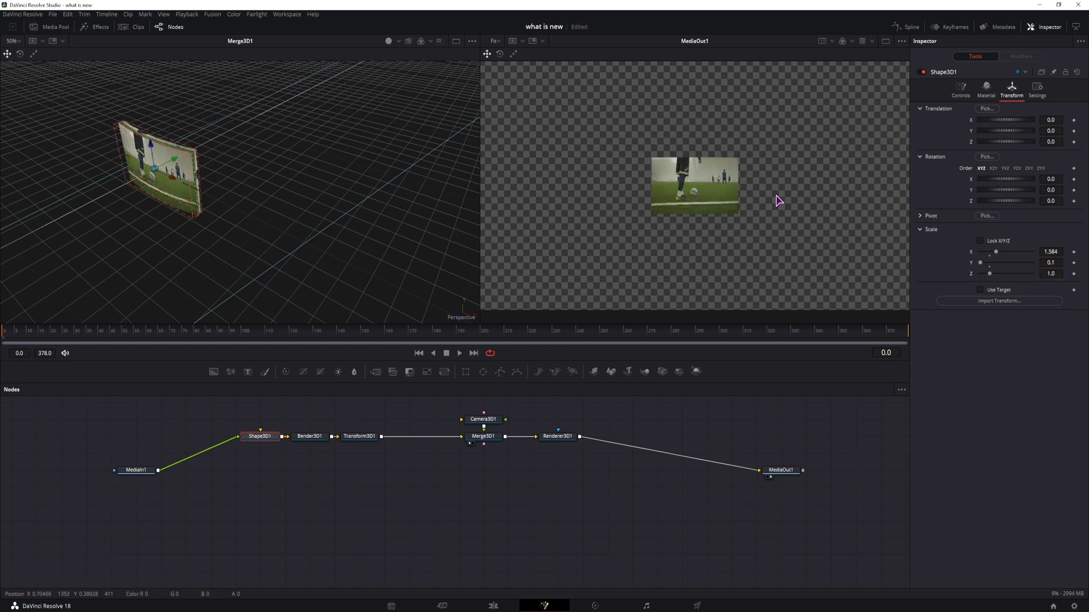
Step: Insert a Duplicate 3D node after Transform3D1
{"action": "left_click_drag", "start_coordinate": [287, 165], "coordinate": [282, 242]}
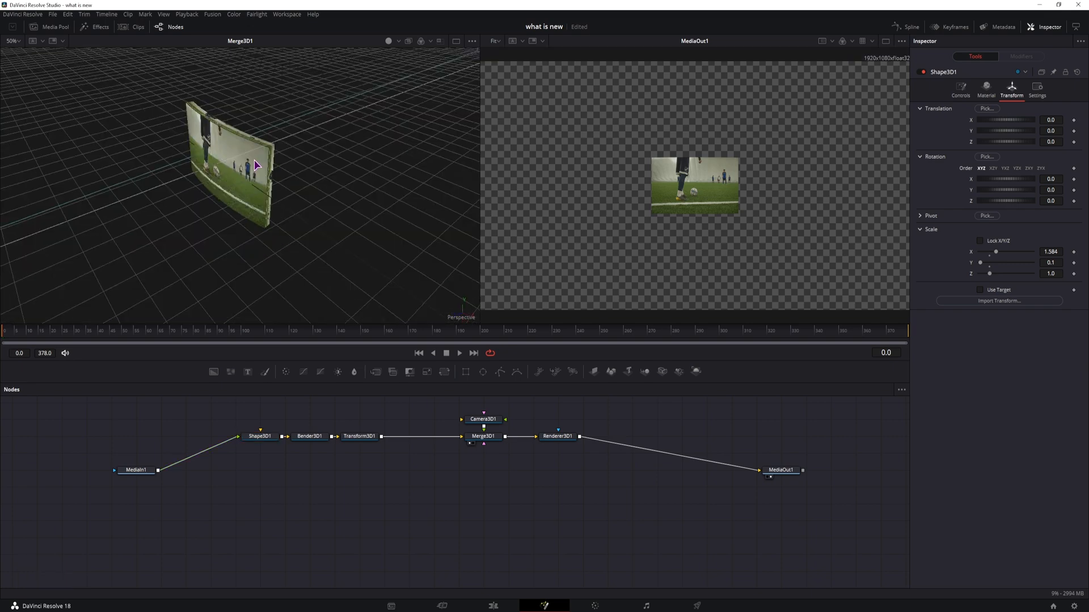
{"action": "left_click", "coordinate": [355, 436]}
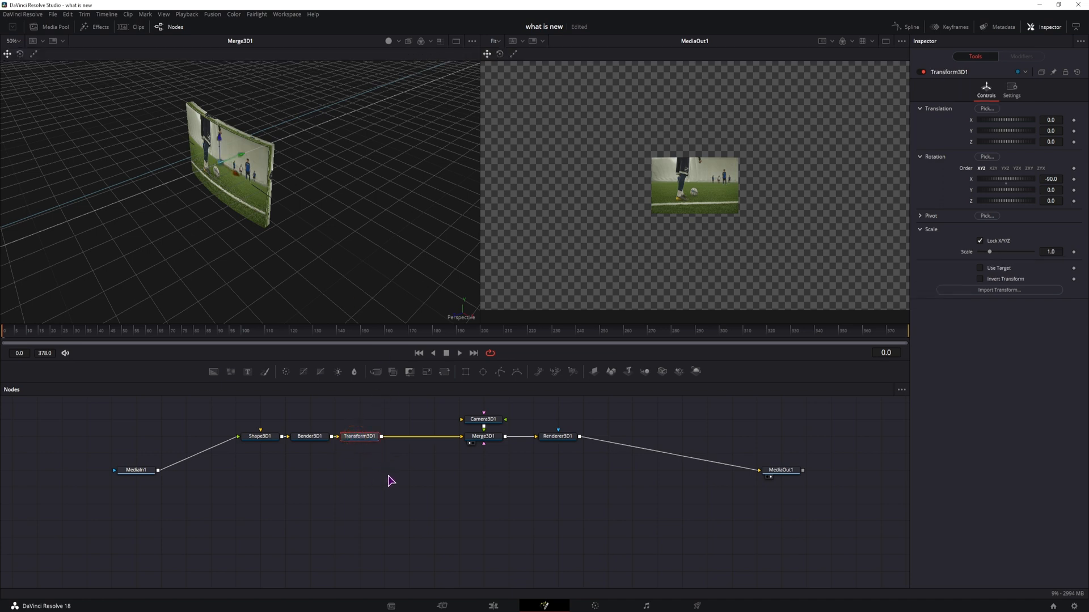
{"action": "key", "text": "ctrl+space"}
{"action": "type", "text": "trans"}
{"action": "type", "text": "dupli"}
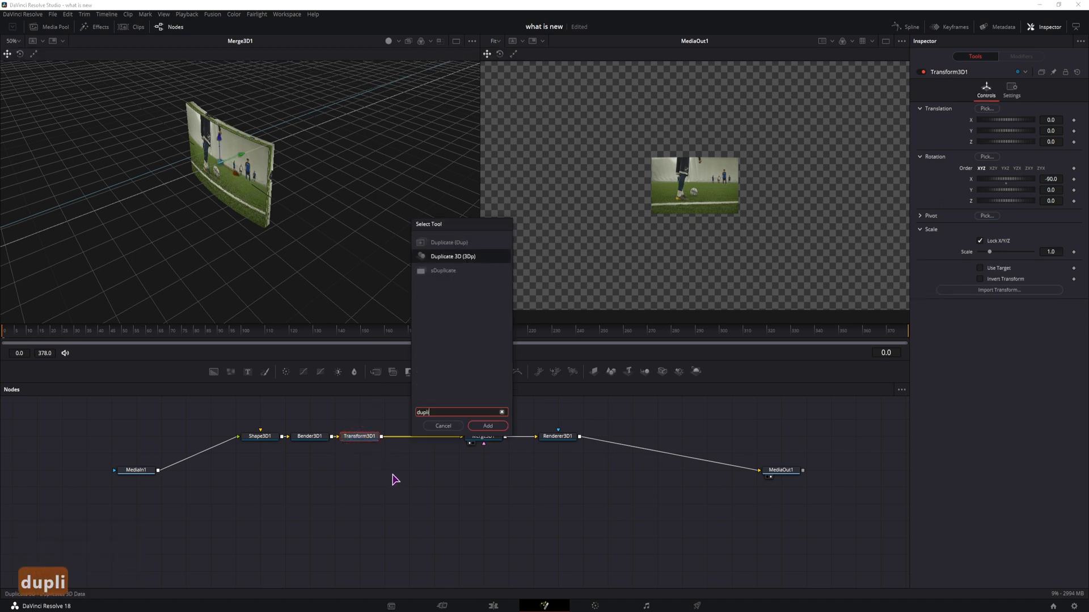
{"action": "key", "text": "Return"}
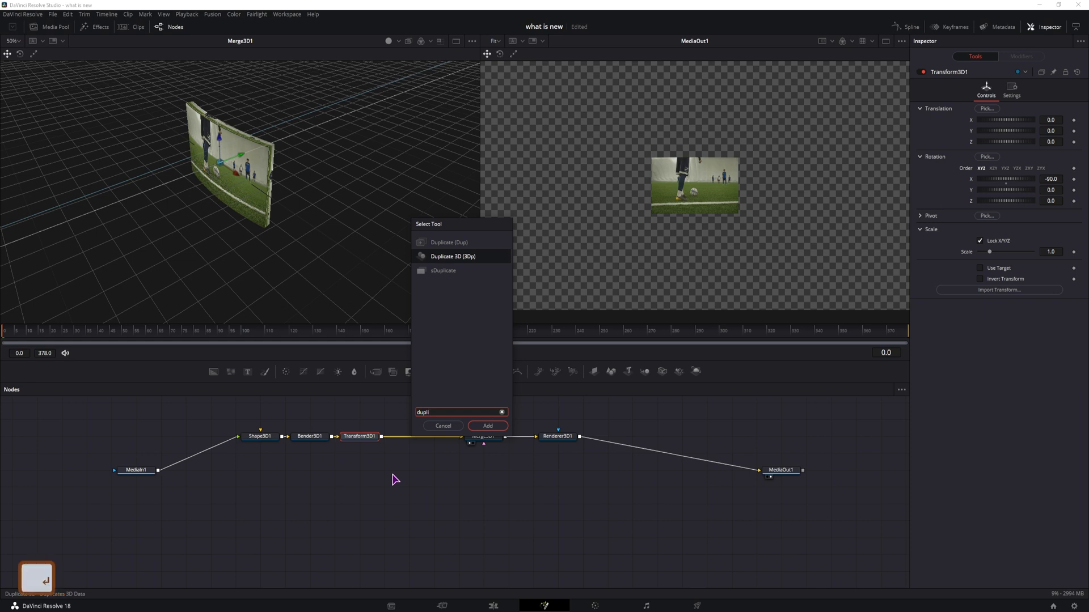
Step: Move the chain from Shape3D1 to Duplicate3D1 to the left in the node graph
{"action": "left_click_drag", "start_coordinate": [434, 478], "coordinate": [240, 425]}
{"action": "left_click", "coordinate": [404, 438]}
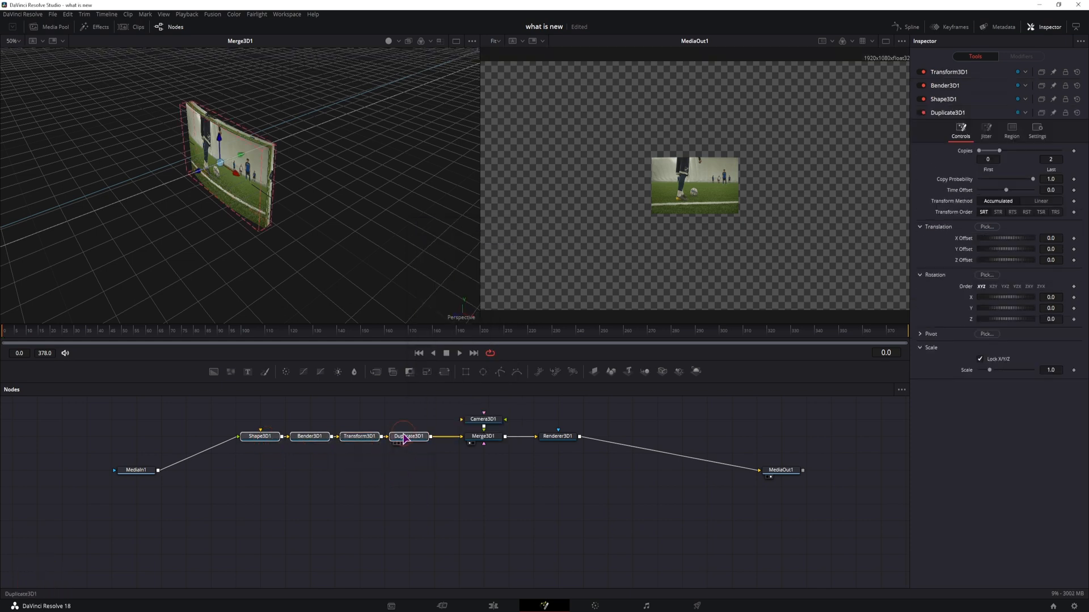
{"action": "left_click_drag", "start_coordinate": [407, 443], "coordinate": [358, 441]}
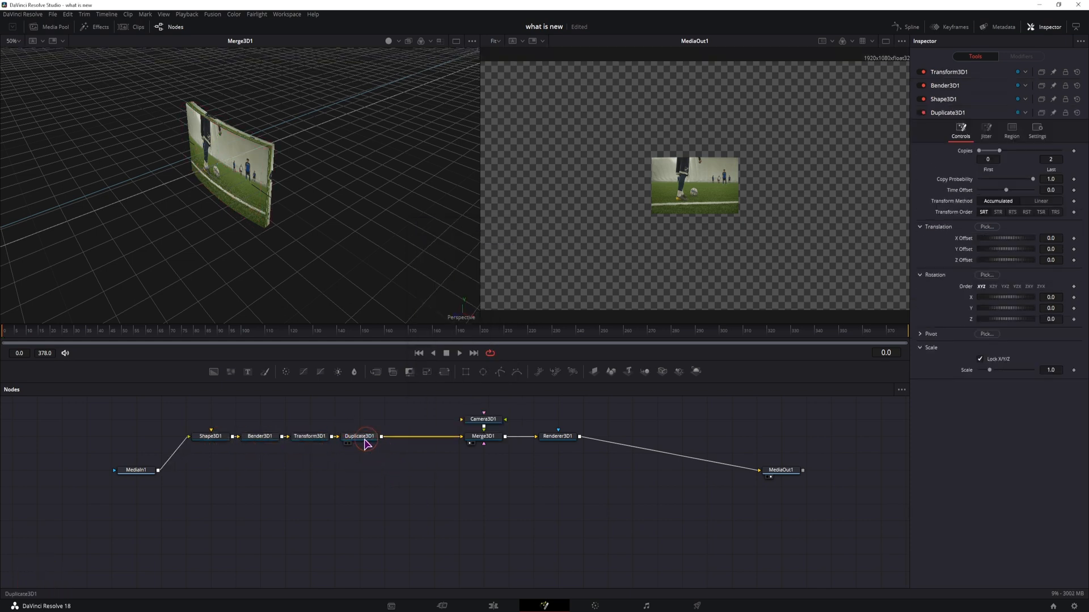
{"action": "left_click", "coordinate": [372, 463]}
Step: Set Duplicate3D1's last copy to 8 and its Y rotation to about 49.6
{"action": "left_click", "coordinate": [360, 437]}
{"action": "left_click", "coordinate": [1057, 118]}
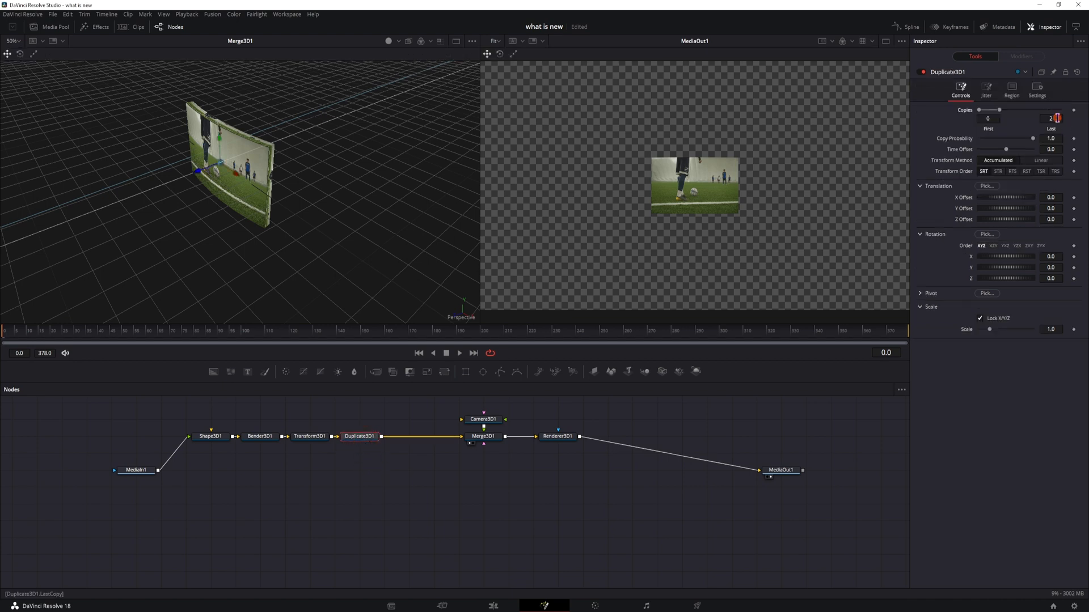
{"action": "type", "text": "8"}
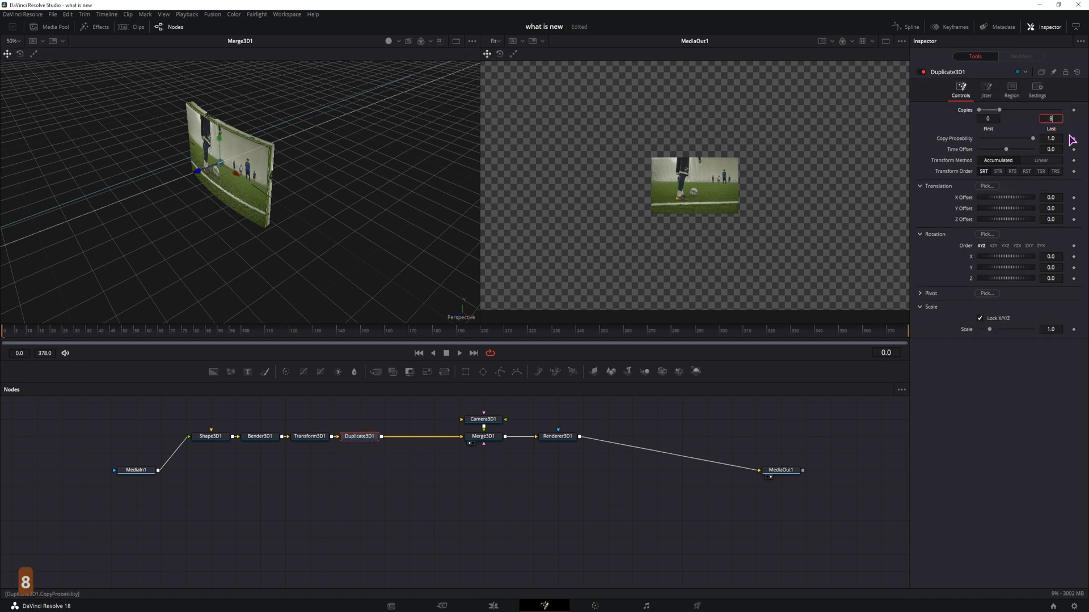
{"action": "key", "text": "Tab"}
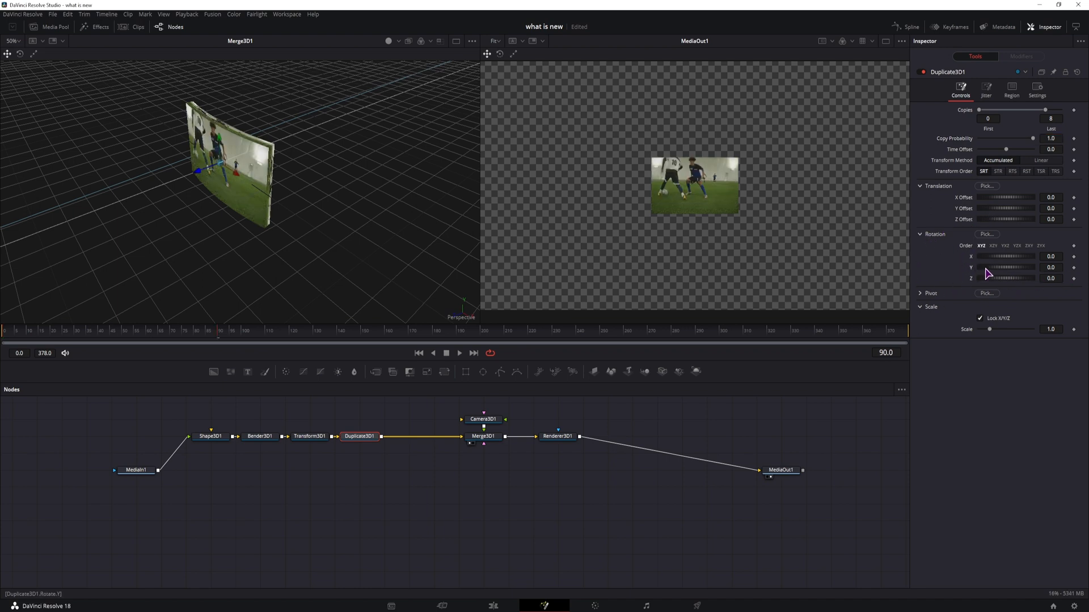
{"action": "left_click_drag", "start_coordinate": [987, 270], "coordinate": [994, 270]}
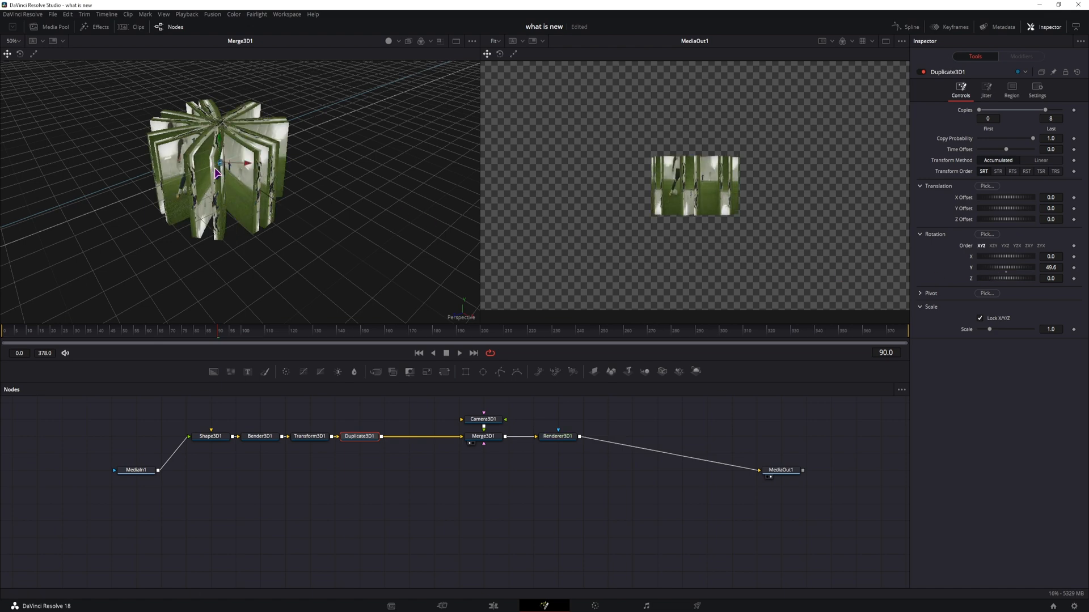
Step: Set Duplicate3D1's pivot Z to -3
{"action": "left_click_drag", "start_coordinate": [263, 137], "coordinate": [226, 245]}
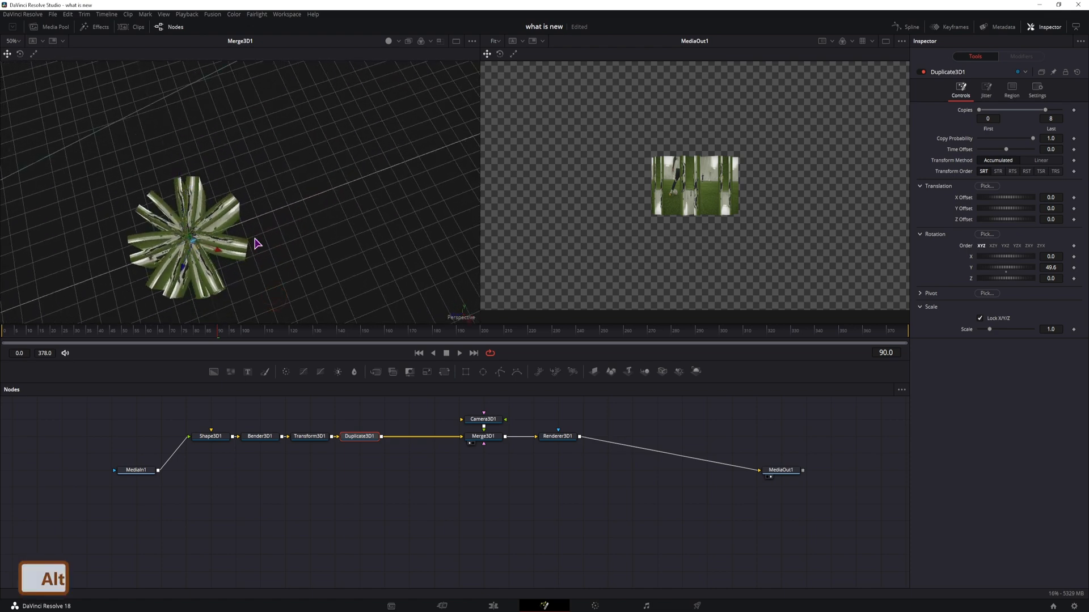
{"action": "scroll", "coordinate": [260, 237], "scroll_direction": "down", "scroll_amount": 3, "text": "ctrl"}
{"action": "scroll", "coordinate": [292, 187], "scroll_direction": "down", "scroll_amount": 1, "text": "ctrl"}
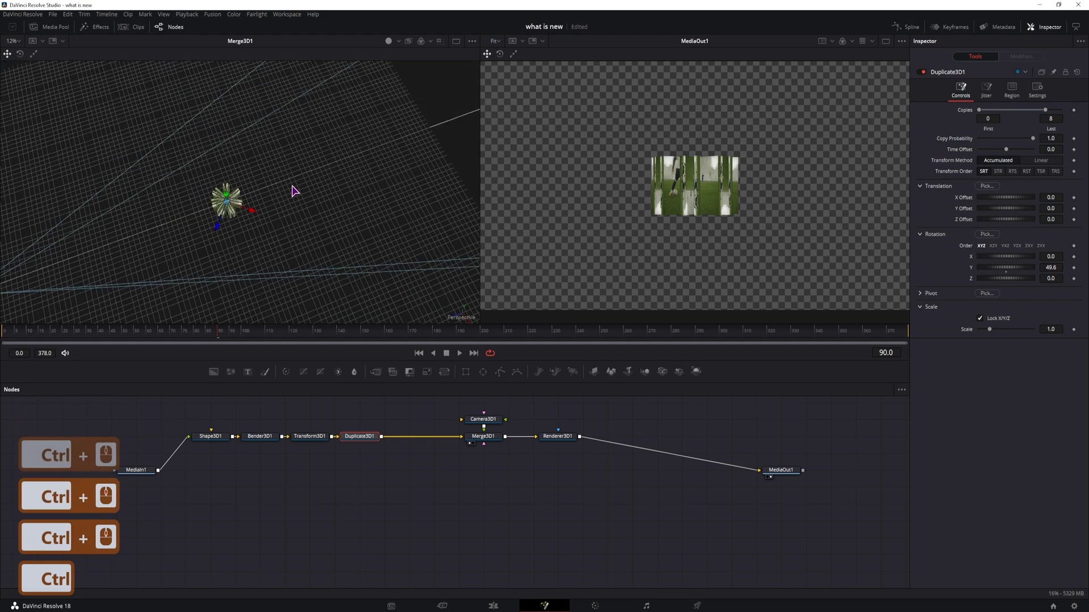
{"action": "left_click_drag", "start_coordinate": [267, 182], "coordinate": [266, 246]}
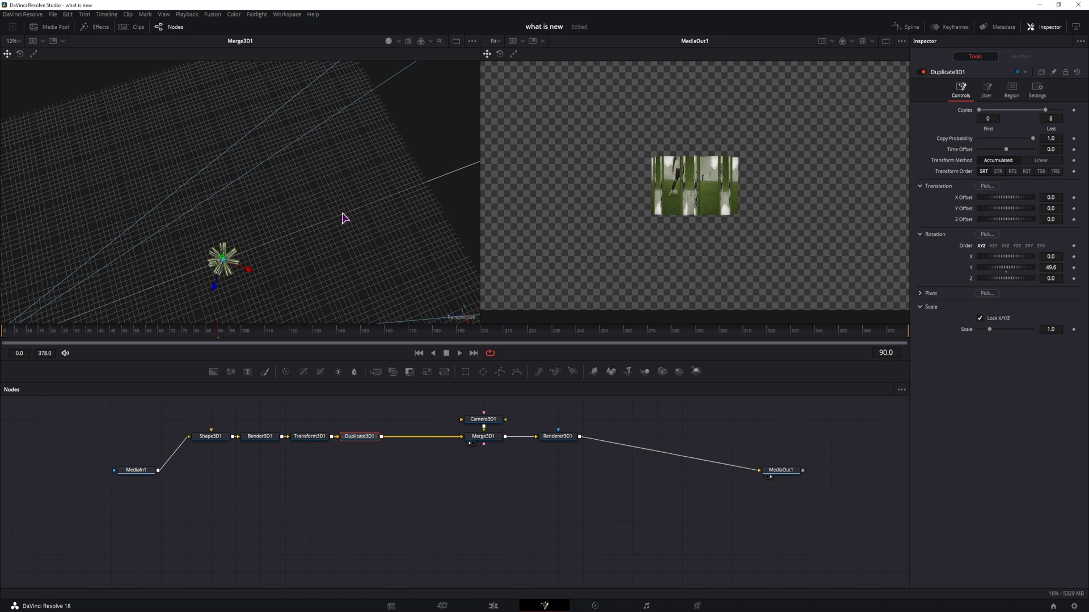
{"action": "left_click", "coordinate": [919, 294]}
{"action": "left_click_drag", "start_coordinate": [1005, 327], "coordinate": [977, 327]}
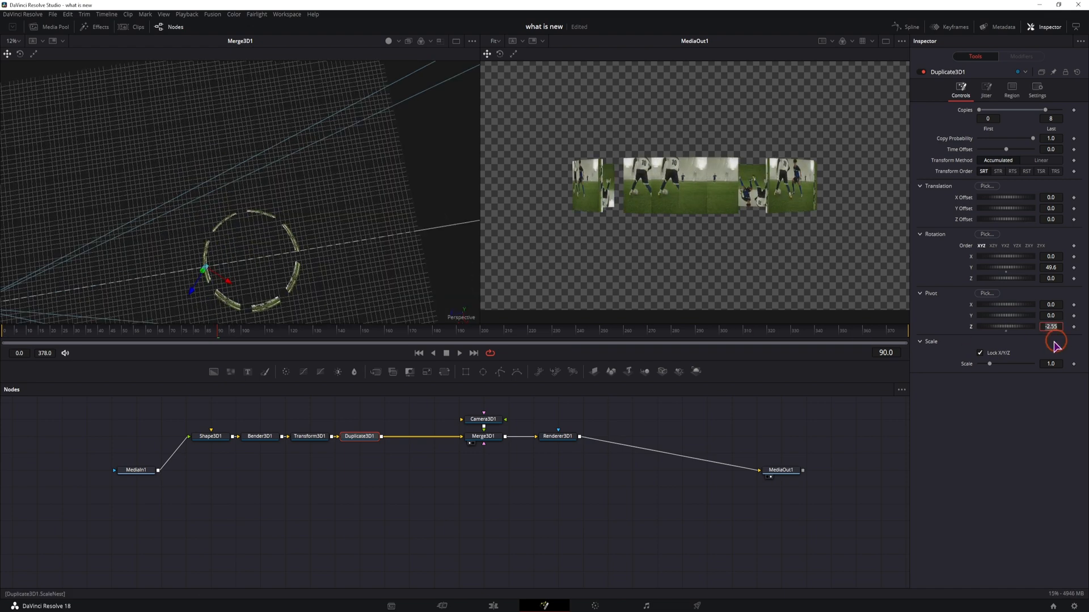
{"action": "type", "text": "-3"}
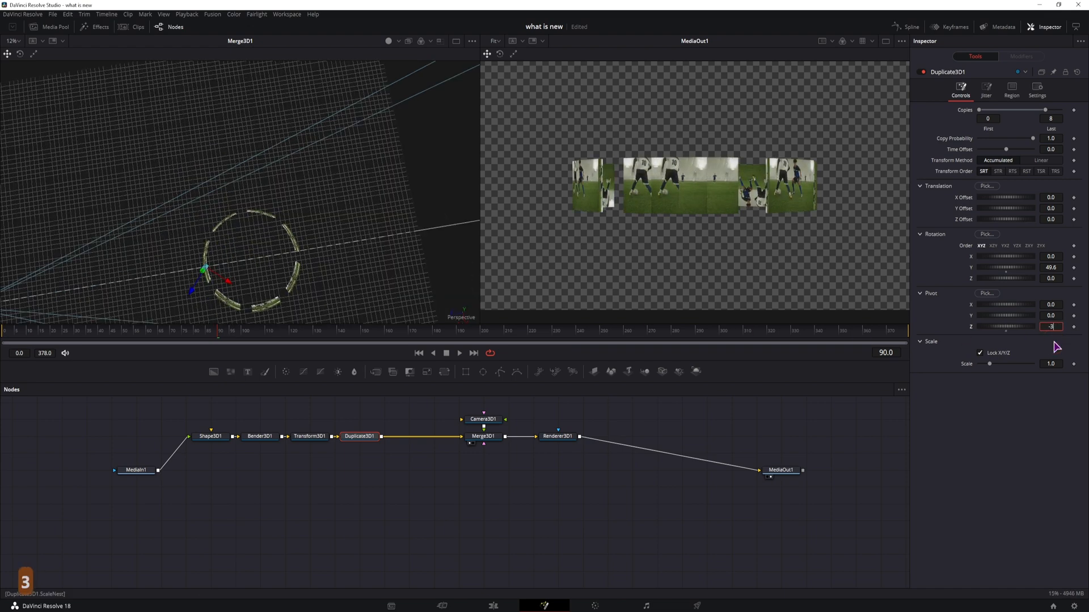
{"action": "key", "text": "Tab"}
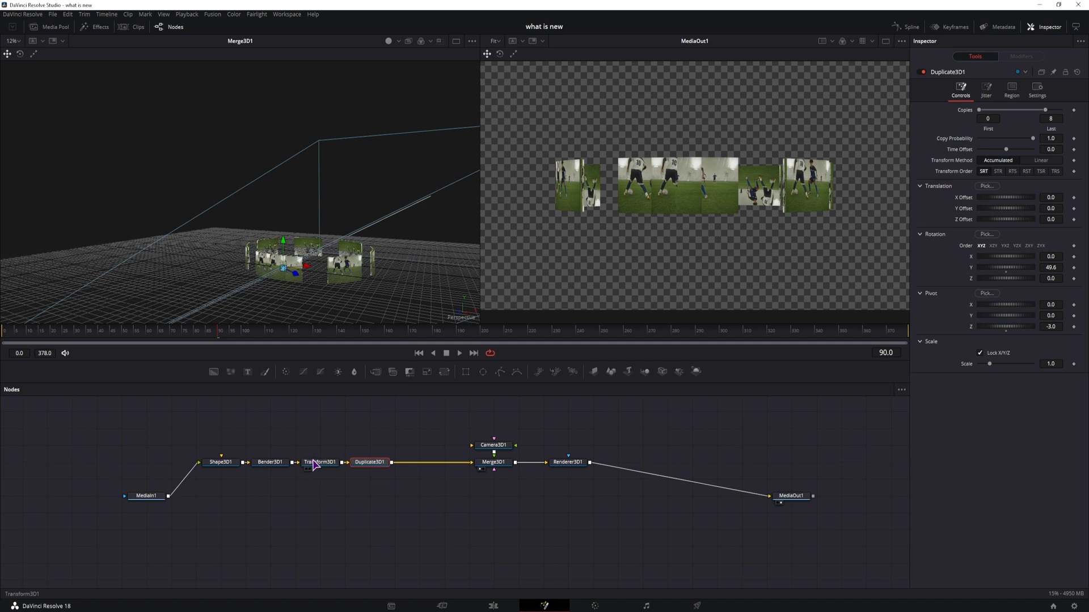
Step: Insert another Transform 3D node after Duplicate3D1
{"action": "key", "text": "ctrl+space"}
{"action": "type", "text": "dupli"}
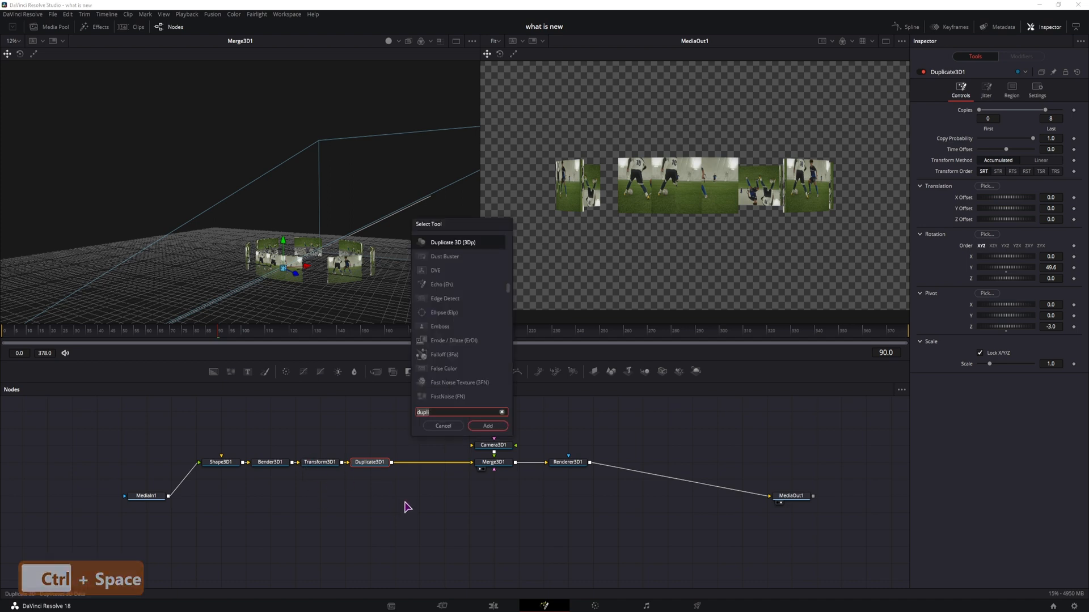
{"action": "type", "text": "trans"}
{"action": "key", "text": "Return"}
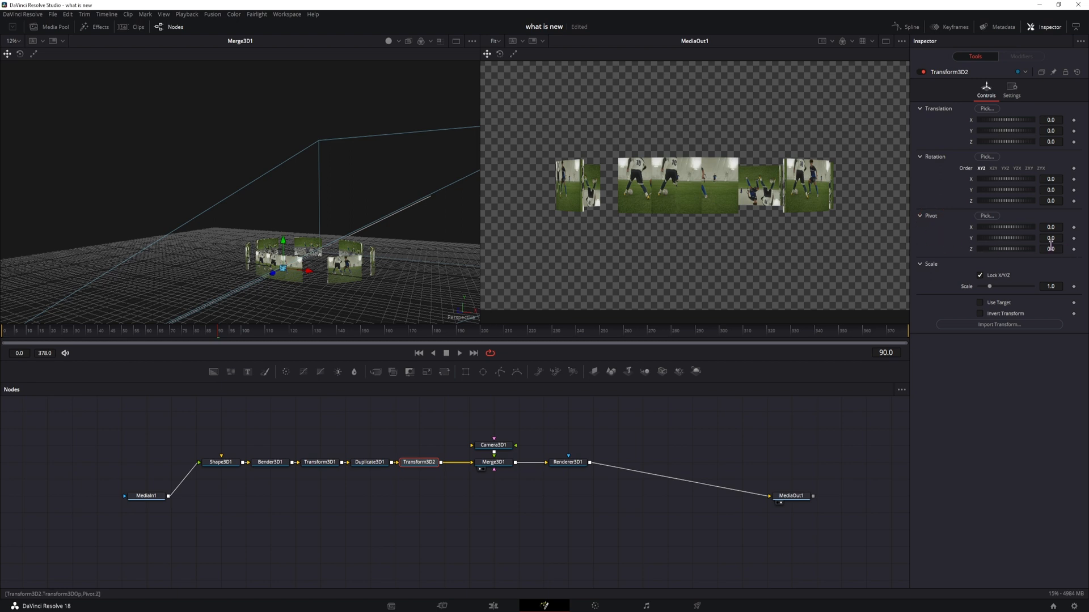
Step: Set Transform3D2's pivot Z to -3 and its Y rotation to about -39.1
{"action": "left_click", "coordinate": [1051, 247]}
{"action": "type", "text": "-3"}
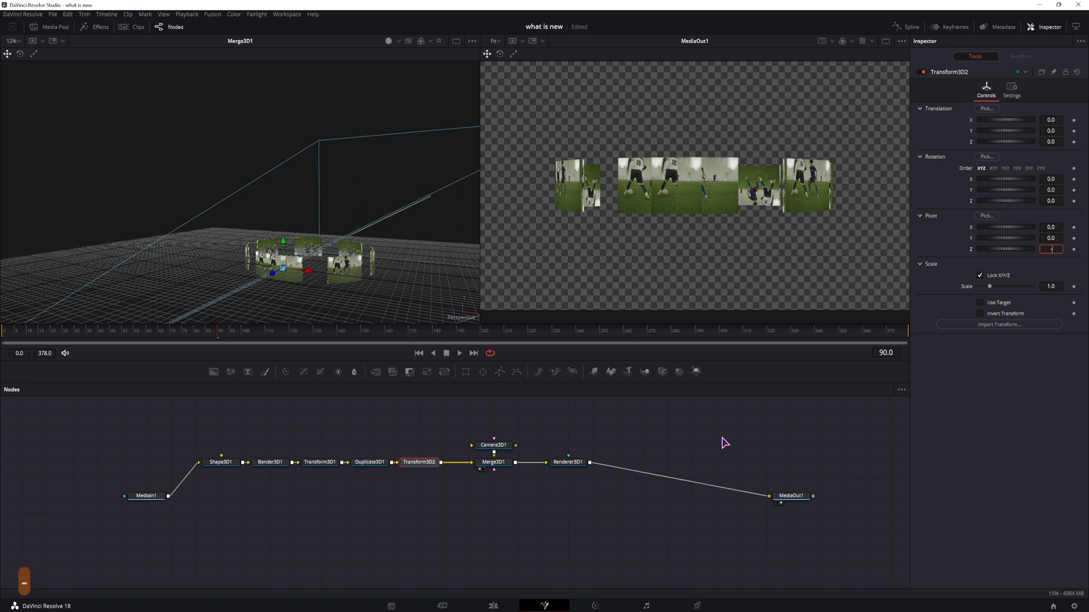
{"action": "key", "text": "Return"}
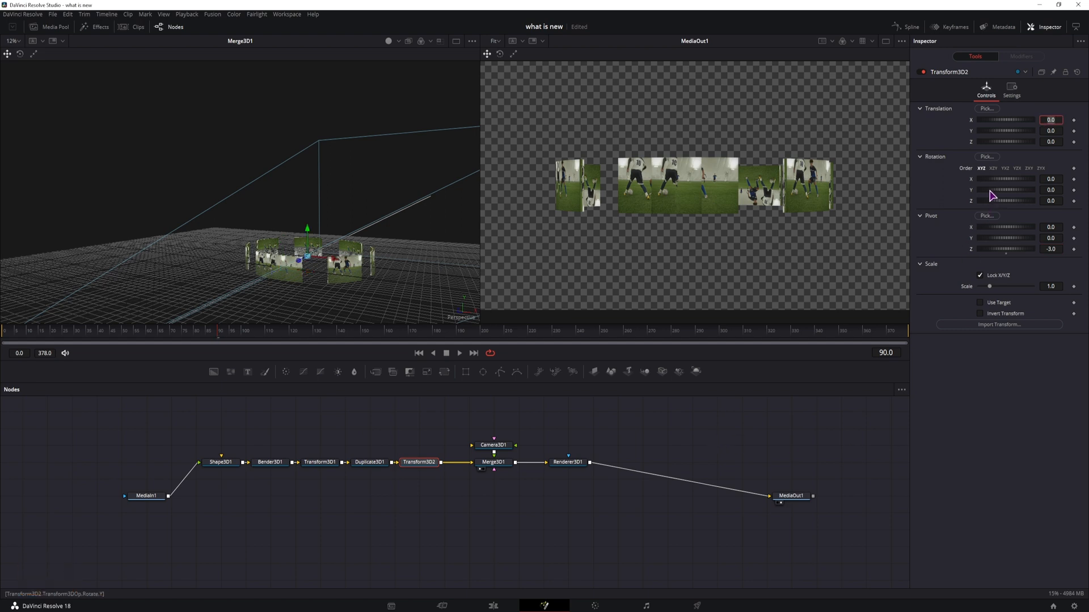
{"action": "left_click_drag", "start_coordinate": [995, 195], "coordinate": [970, 195]}
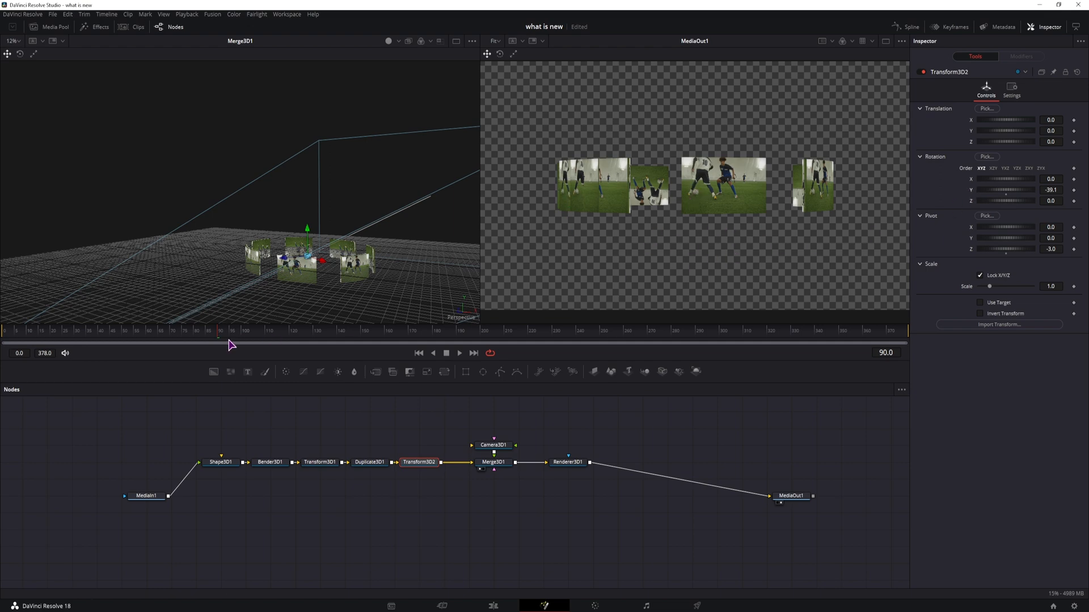
{"action": "left_click_drag", "start_coordinate": [339, 286], "coordinate": [393, 271]}
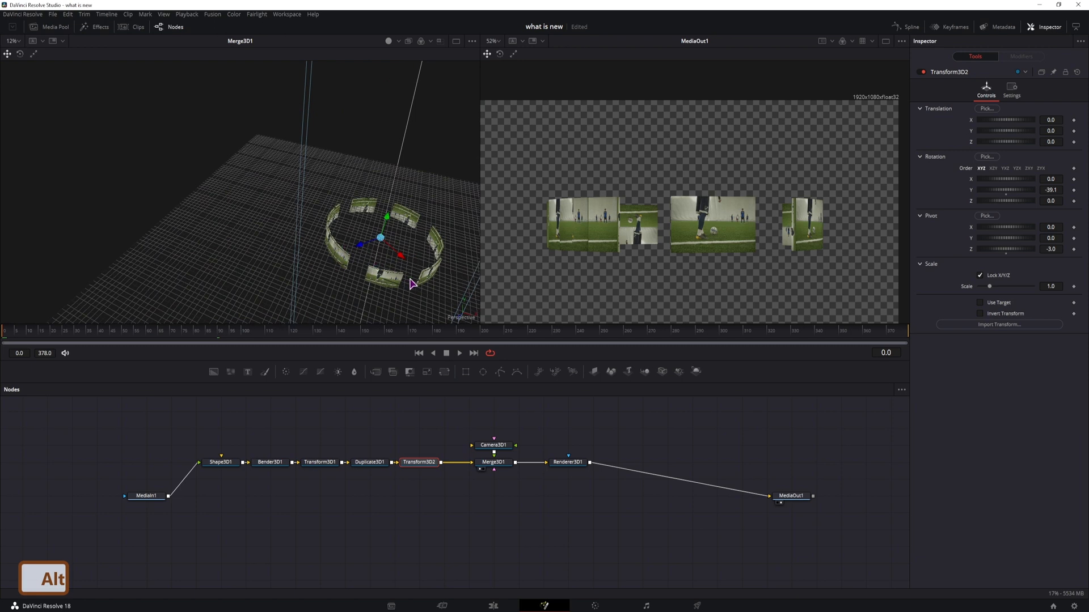
Step: Set Duplicate3D1's Y rotation to 360/8
{"action": "left_click", "coordinate": [362, 463]}
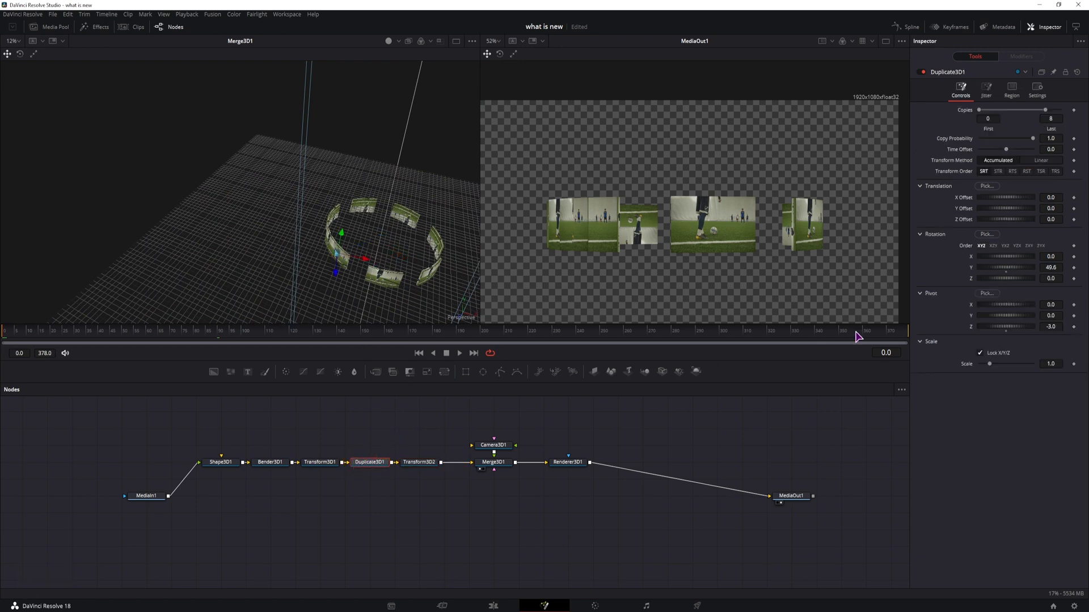
{"action": "left_click", "coordinate": [1057, 268]}
{"action": "type", "text": "360"}
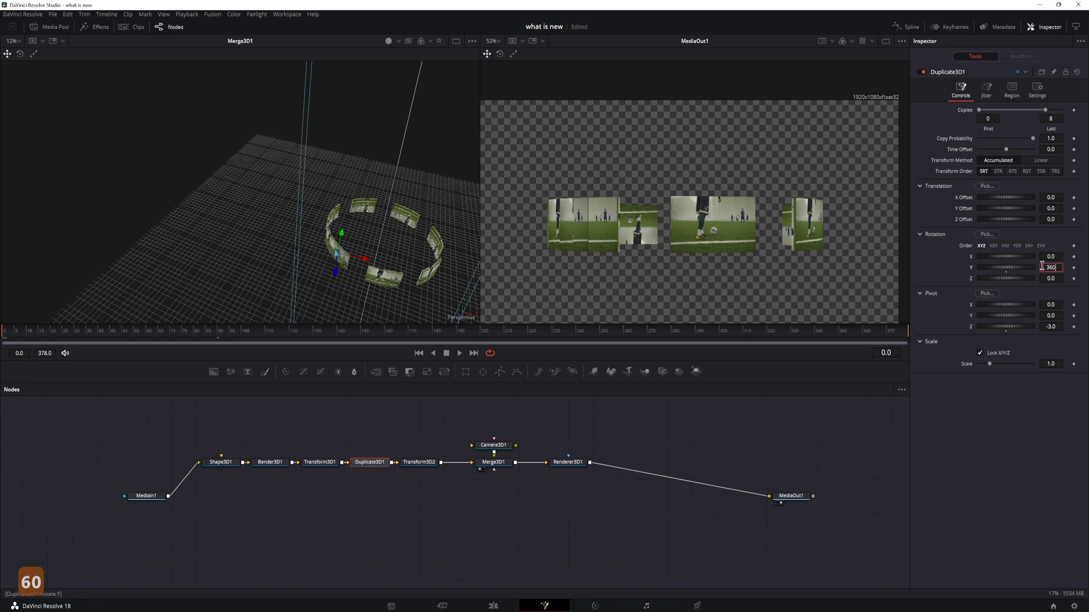
{"action": "type", "text": "/8"}
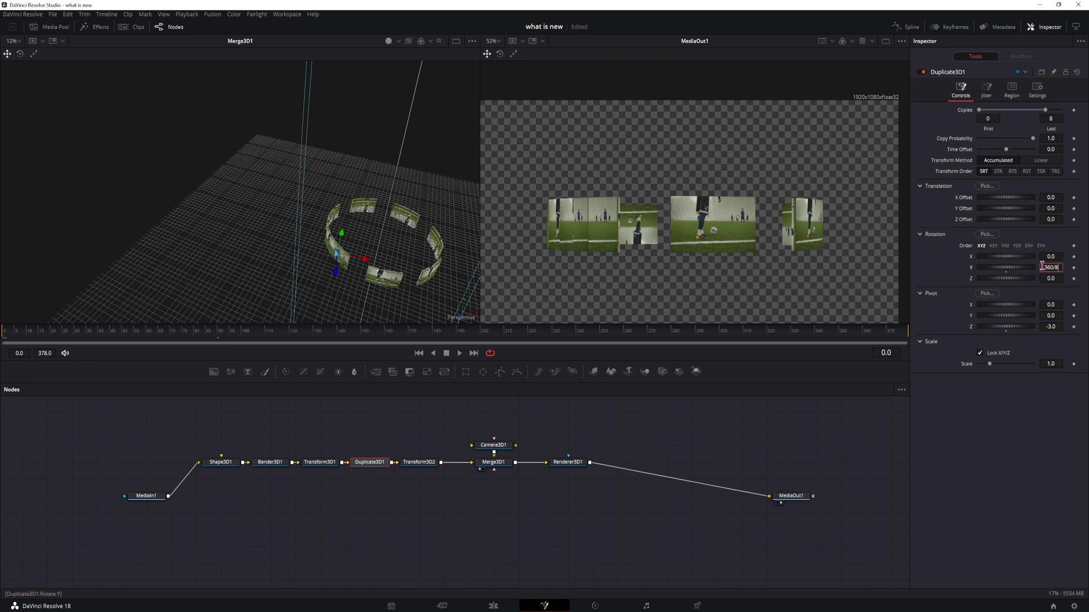
{"action": "key", "text": "Return"}
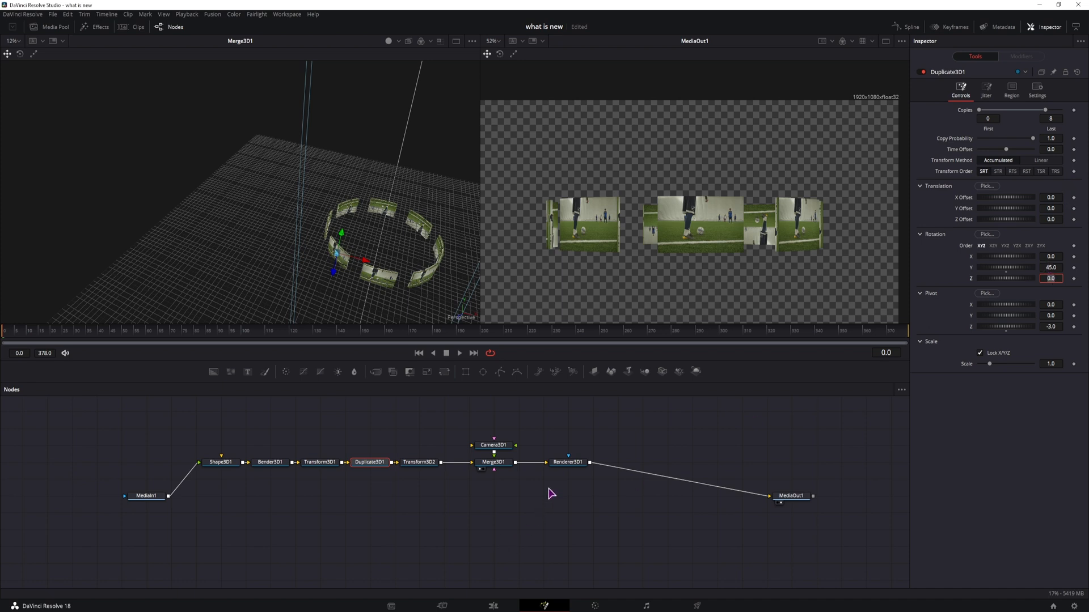
Step: Set Transform3D2's Y rotation to 0 and add a keyframe for it at the first frame
{"action": "left_click", "coordinate": [418, 462]}
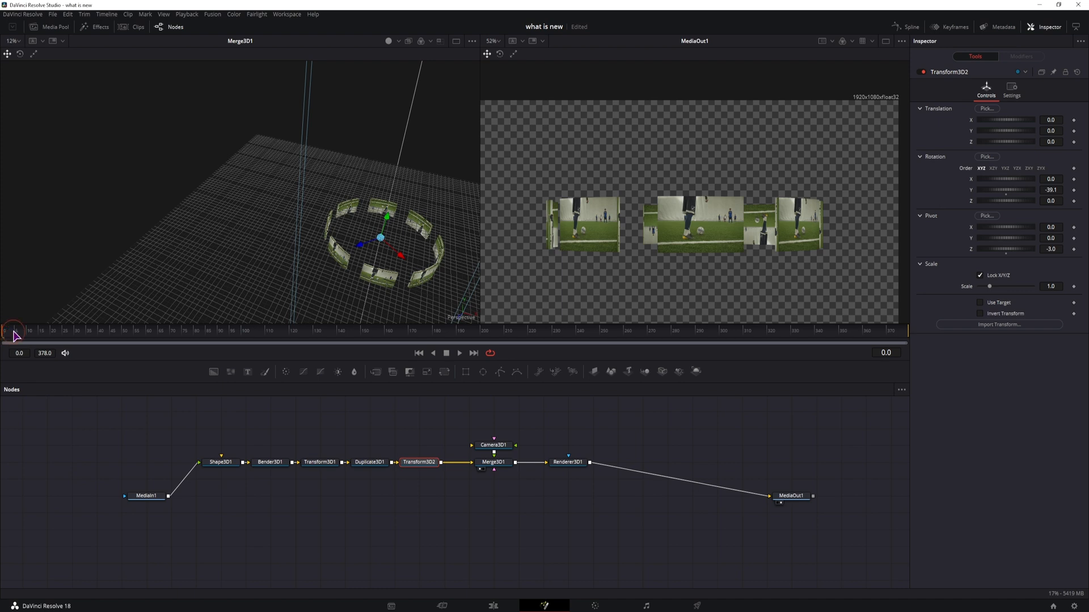
{"action": "double_click", "coordinate": [1044, 190]}
{"action": "type", "text": "0"}
{"action": "key", "text": "Return"}
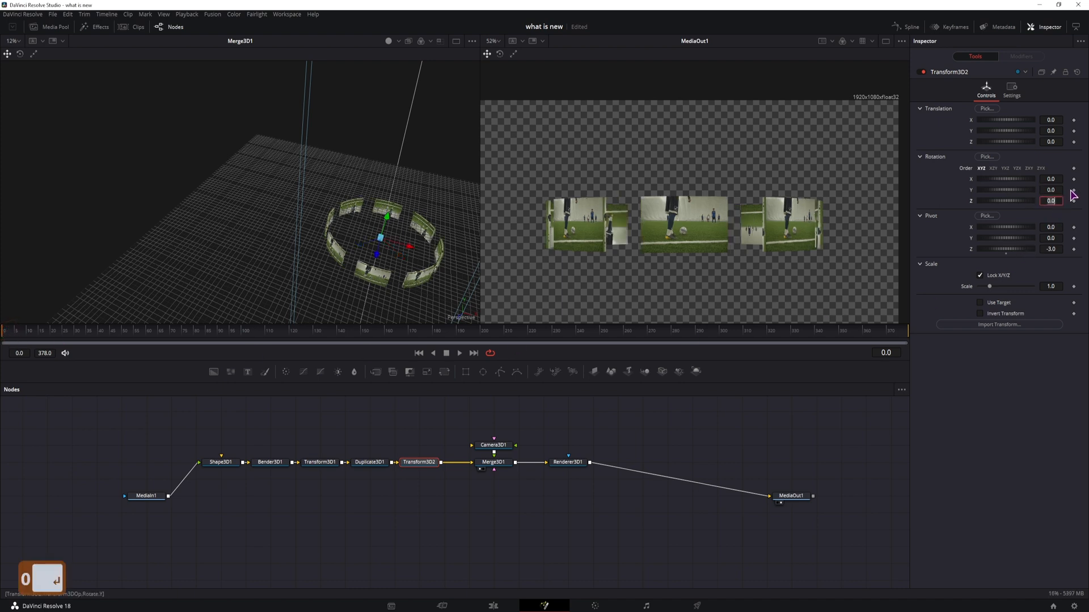
{"action": "left_click", "coordinate": [1073, 190]}
Step: Extend MediaIn1's global in/out range to end at frame 378
{"action": "left_click", "coordinate": [905, 334]}
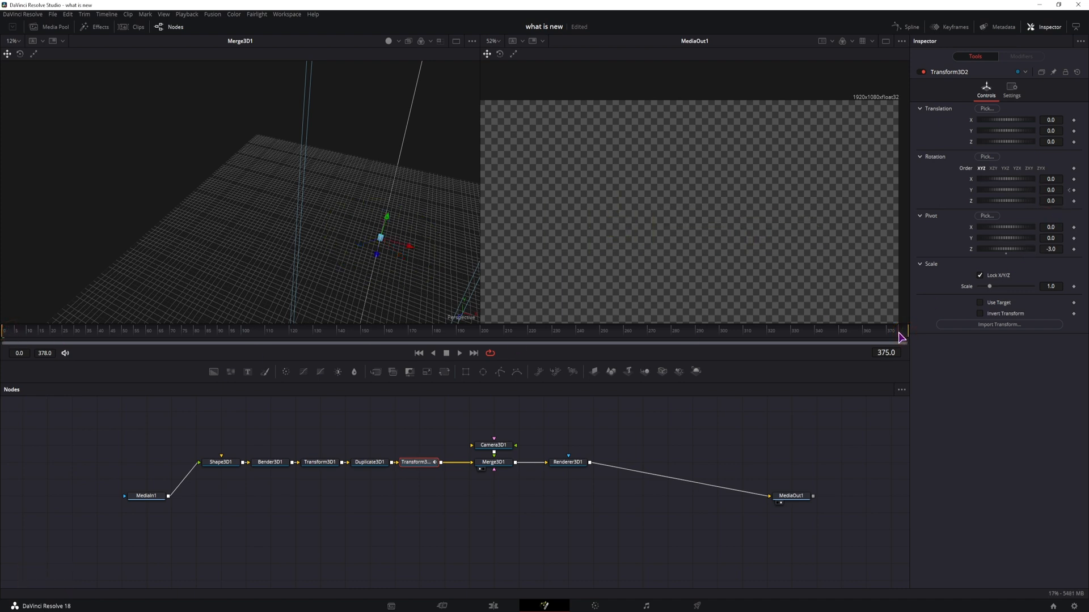
{"action": "mouse_move", "coordinate": [902, 338]}
{"action": "left_mouse_down"}
{"action": "mouse_move", "coordinate": [827, 338]}
{"action": "mouse_move", "coordinate": [881, 334]}
{"action": "left_mouse_up"}
{"action": "left_click", "coordinate": [148, 499]}
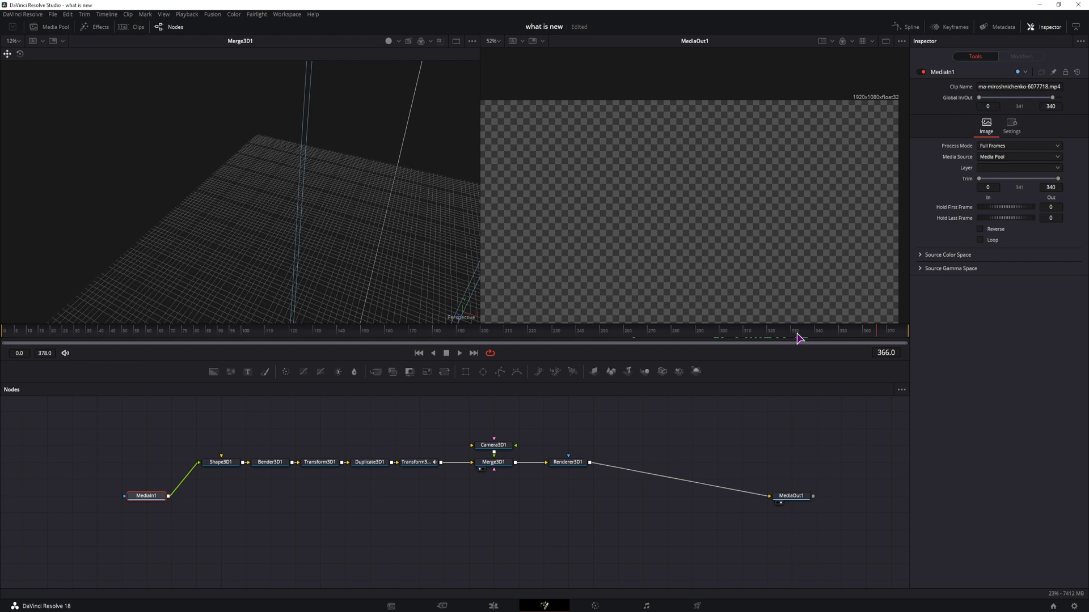
{"action": "left_click_drag", "start_coordinate": [828, 338], "coordinate": [819, 338]}
{"action": "left_click_drag", "start_coordinate": [1053, 98], "coordinate": [1062, 100]}
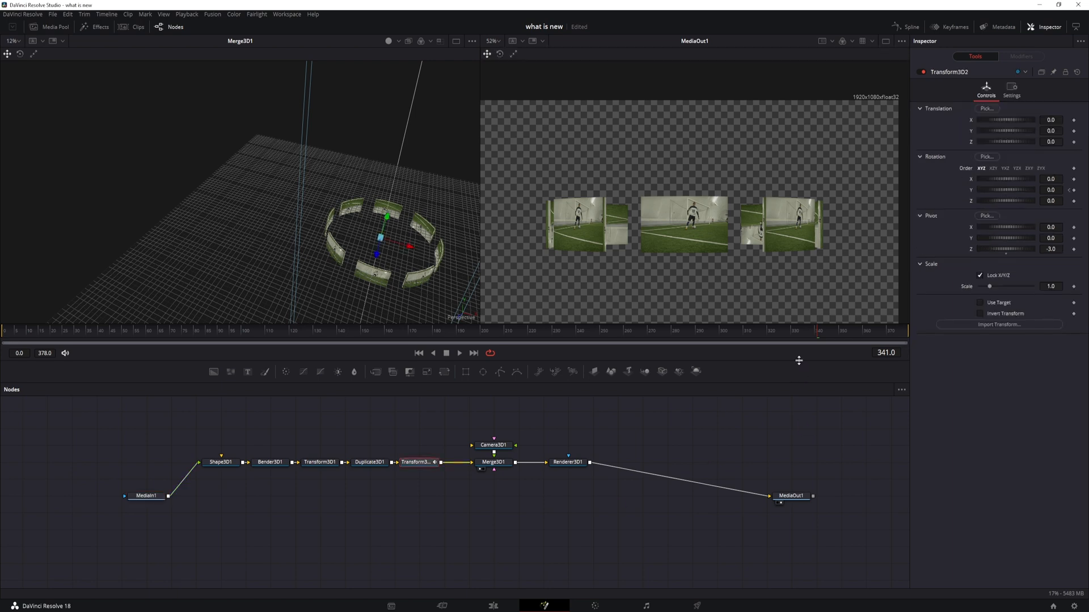
{"action": "left_click_drag", "start_coordinate": [833, 334], "coordinate": [906, 338]}
Step: Keyframe Transform3D2's Y rotation at 120 on the last frame
{"action": "left_click", "coordinate": [1058, 188]}
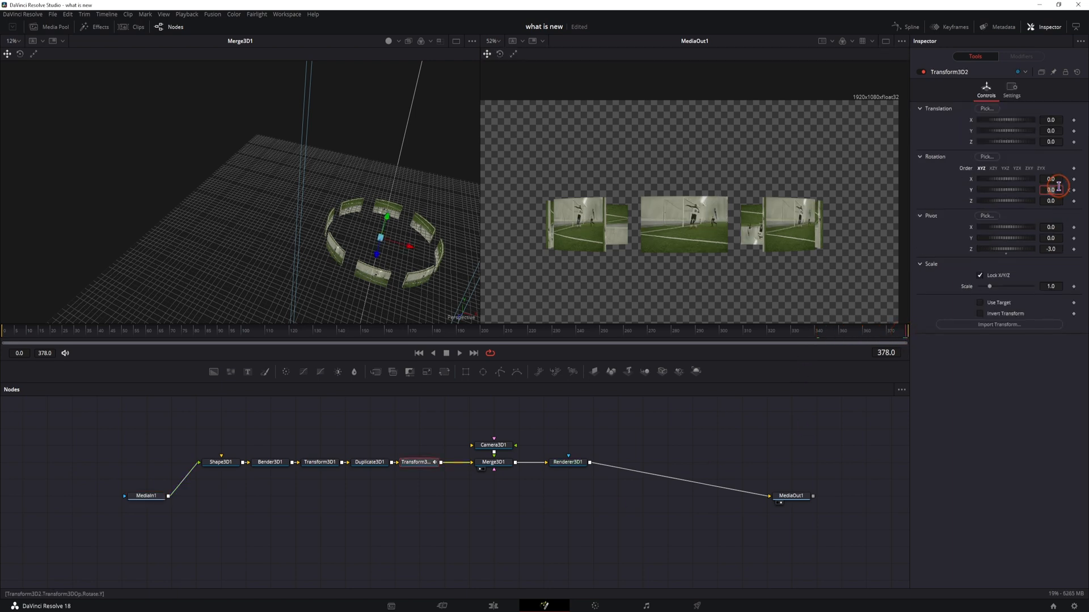
{"action": "type", "text": "60"}
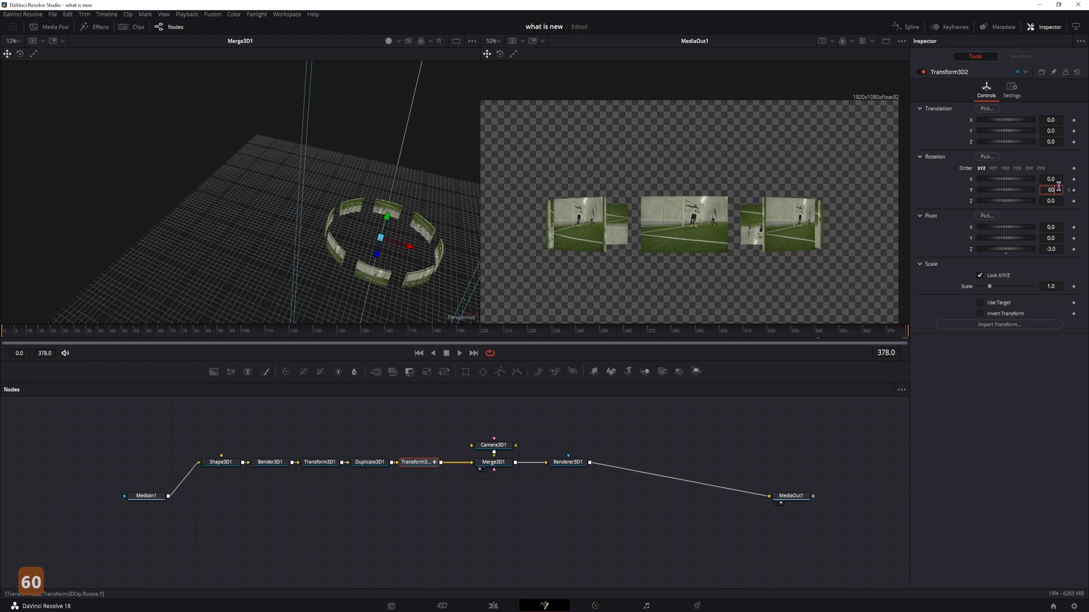
{"action": "key", "text": "Return"}
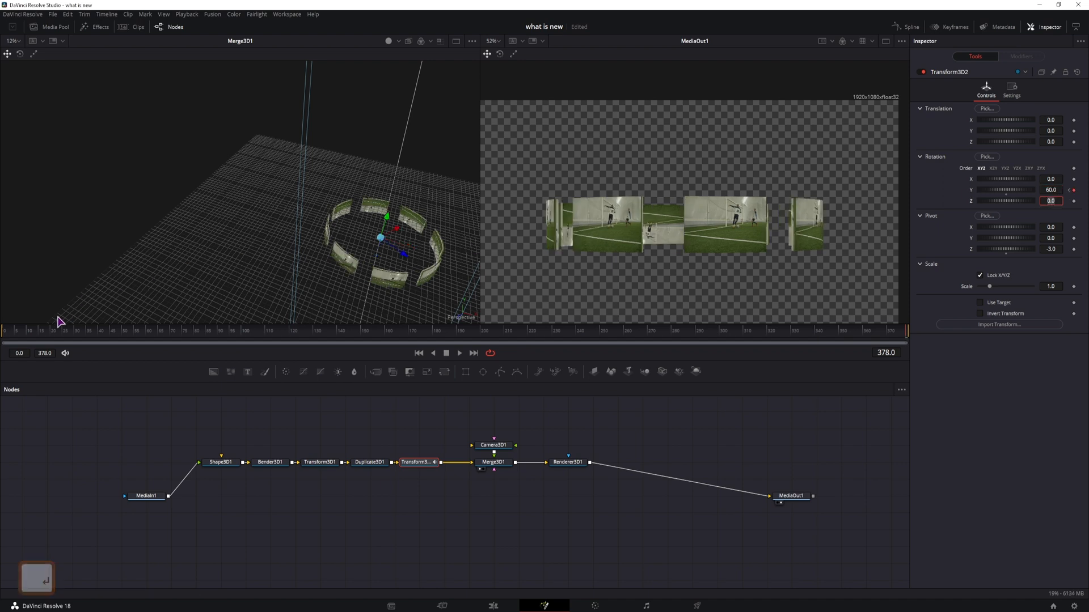
{"action": "left_click", "coordinate": [21, 334]}
{"action": "left_click", "coordinate": [905, 329]}
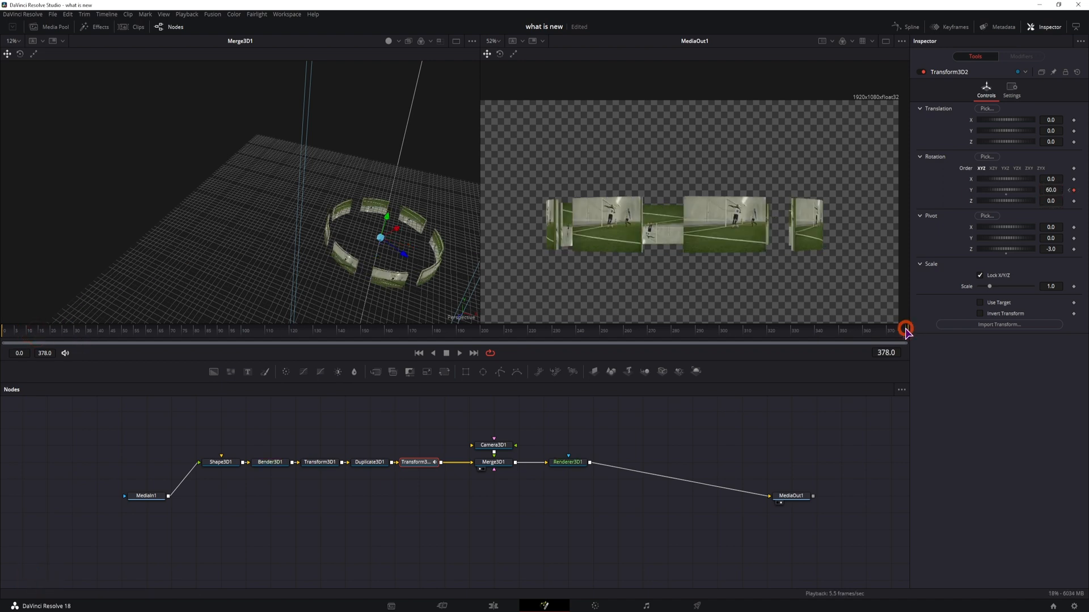
{"action": "left_click", "coordinate": [1060, 193]}
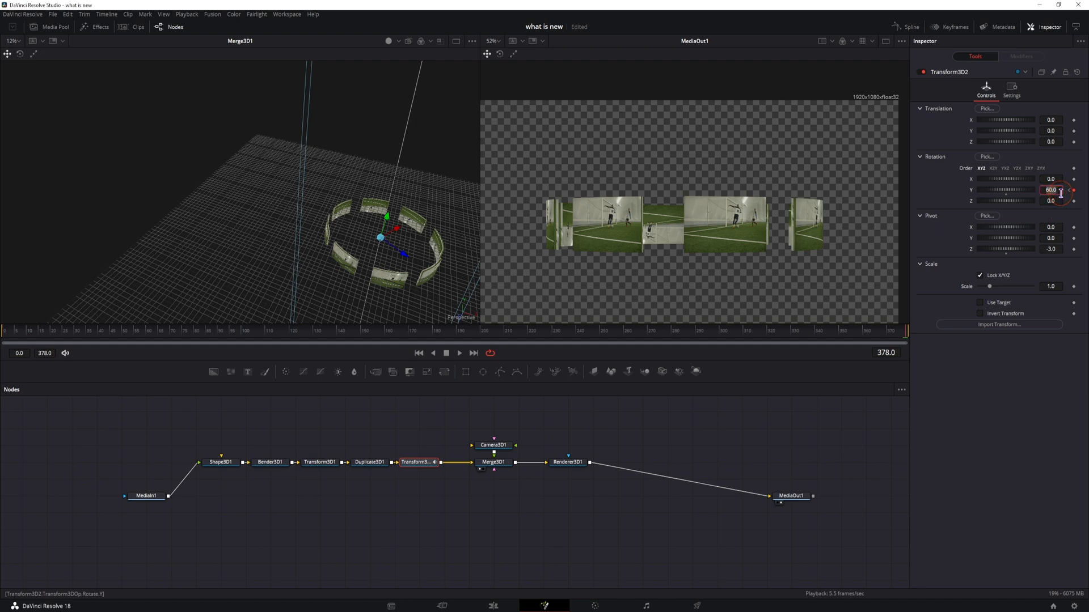
{"action": "type", "text": "120"}
{"action": "key", "text": "Return"}
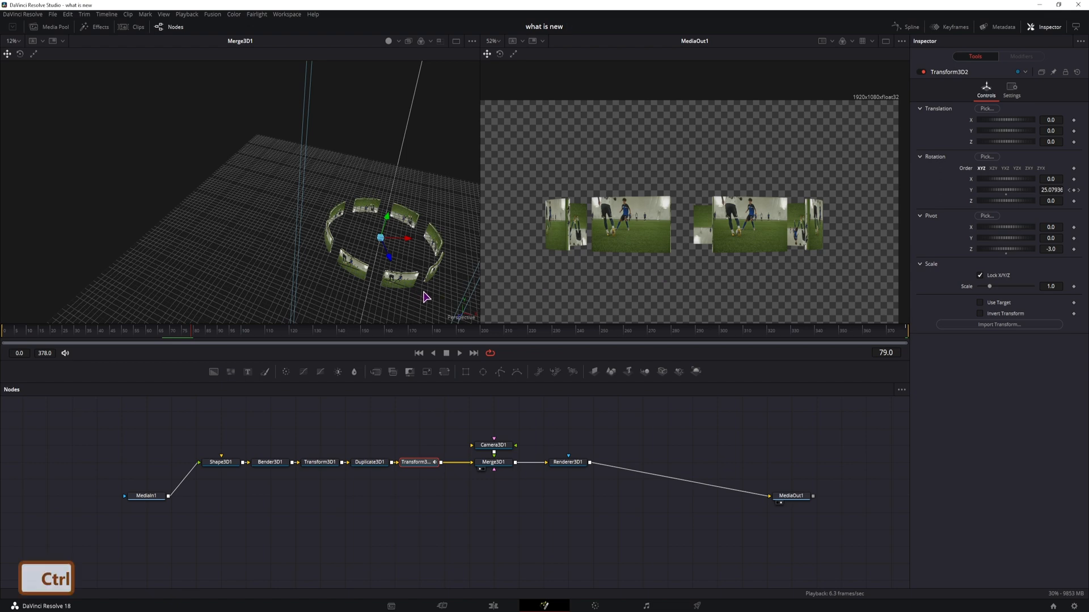
Step: Copy the node chain from Shape3D1 to Transform3D2 and paste a duplicate below it
{"action": "scroll", "coordinate": [430, 293], "scroll_direction": "up", "scroll_amount": 3}
{"action": "scroll", "coordinate": [430, 294], "scroll_direction": "up", "scroll_amount": 4}
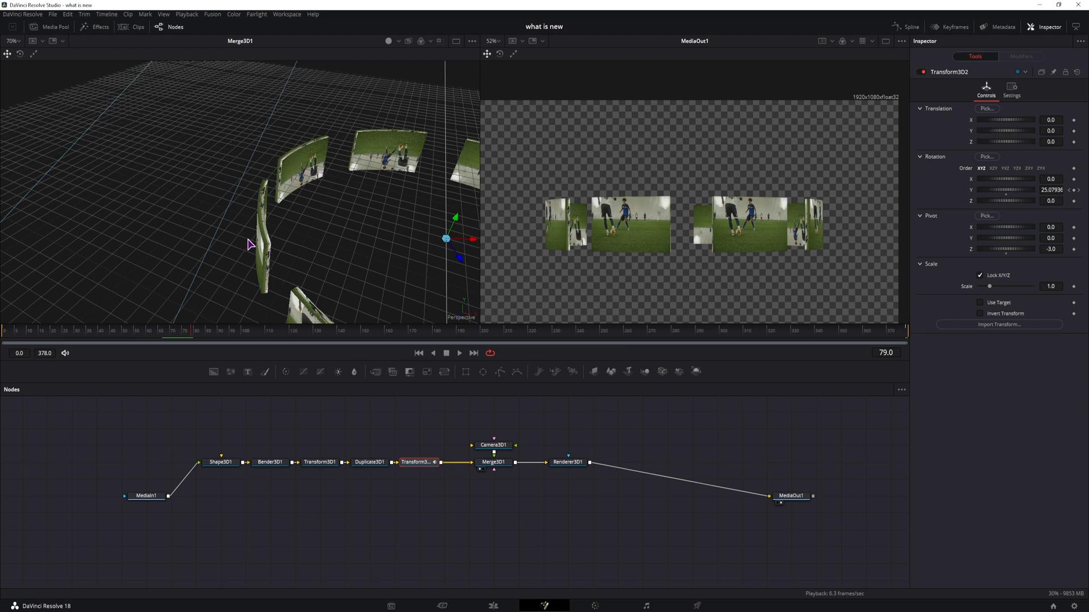
{"action": "left_click_drag", "start_coordinate": [343, 292], "coordinate": [298, 142]}
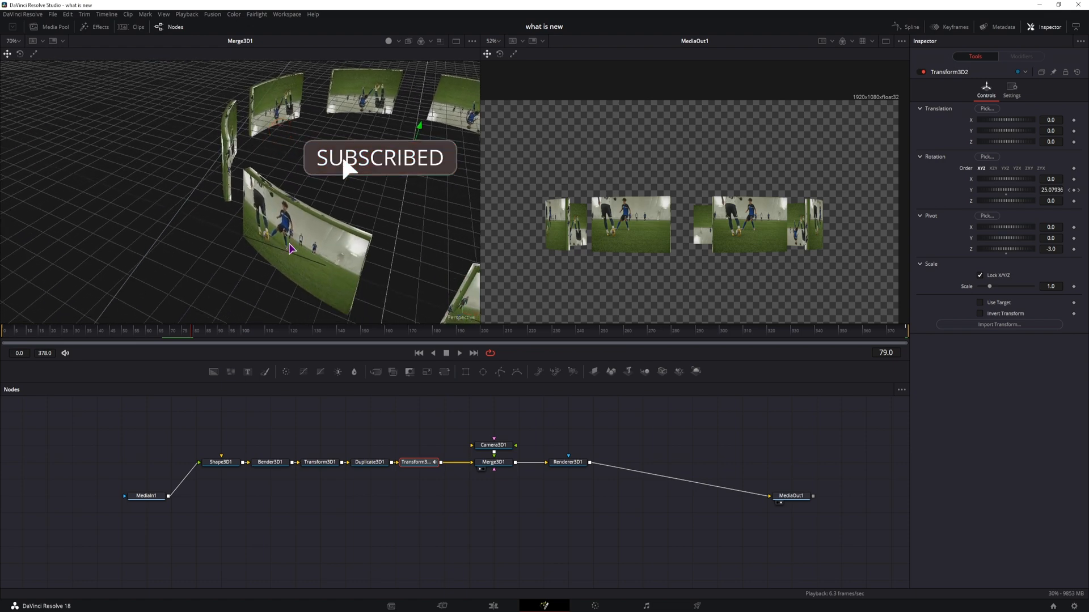
{"action": "left_click_drag", "start_coordinate": [435, 493], "coordinate": [231, 458]}
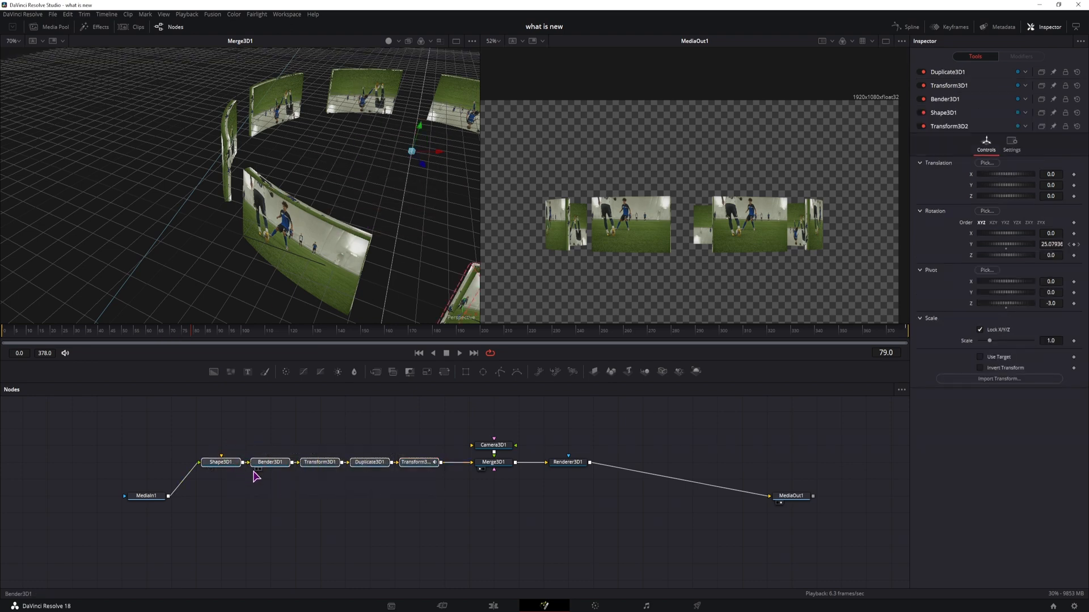
{"action": "key", "text": "ctrl+c"}
{"action": "left_click", "coordinate": [226, 504]}
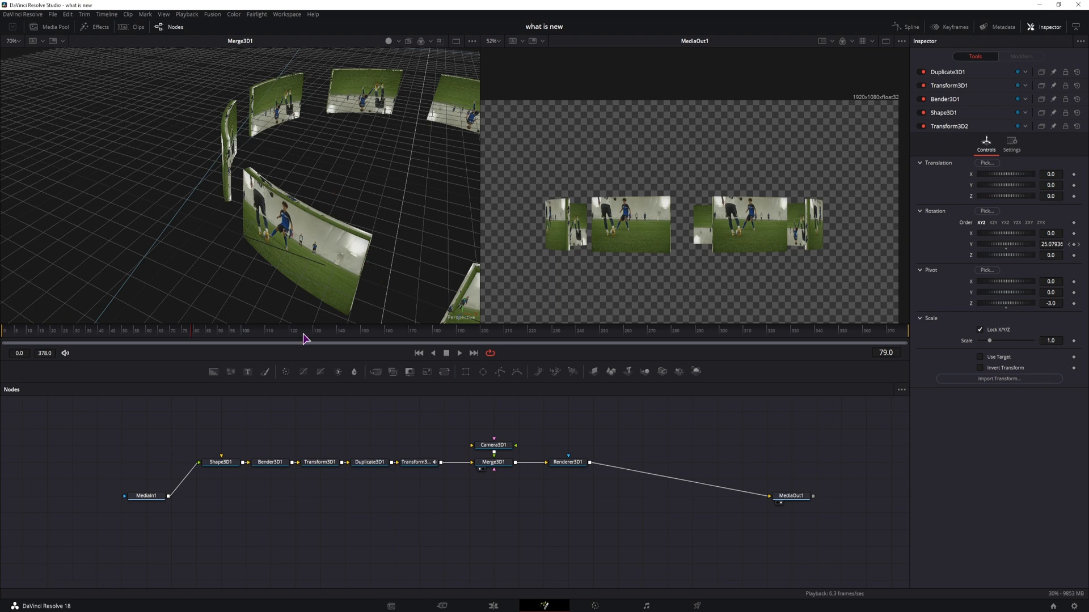
{"action": "key", "text": "ctrl+v"}
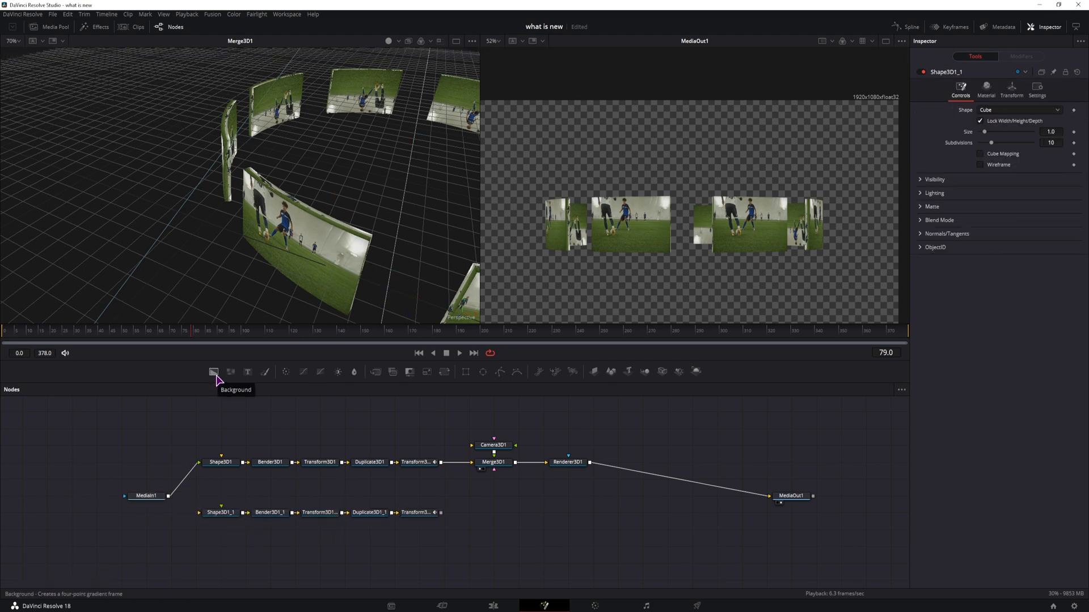
Step: Connect the duplicated chain's last Transform node into Merge3D1
{"action": "left_click", "coordinate": [227, 514]}
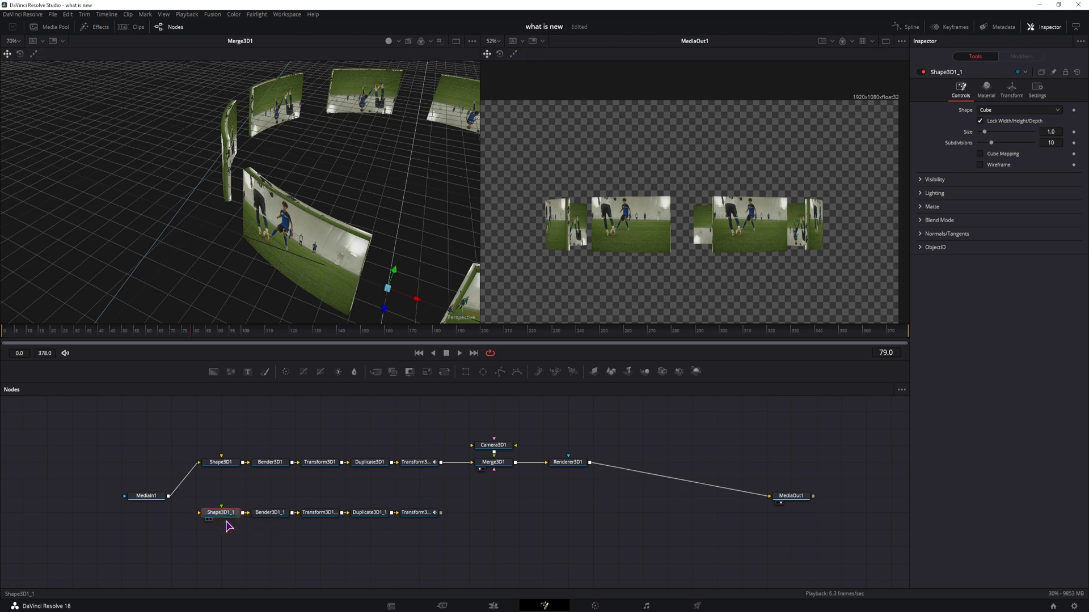
{"action": "left_click", "coordinate": [986, 88]}
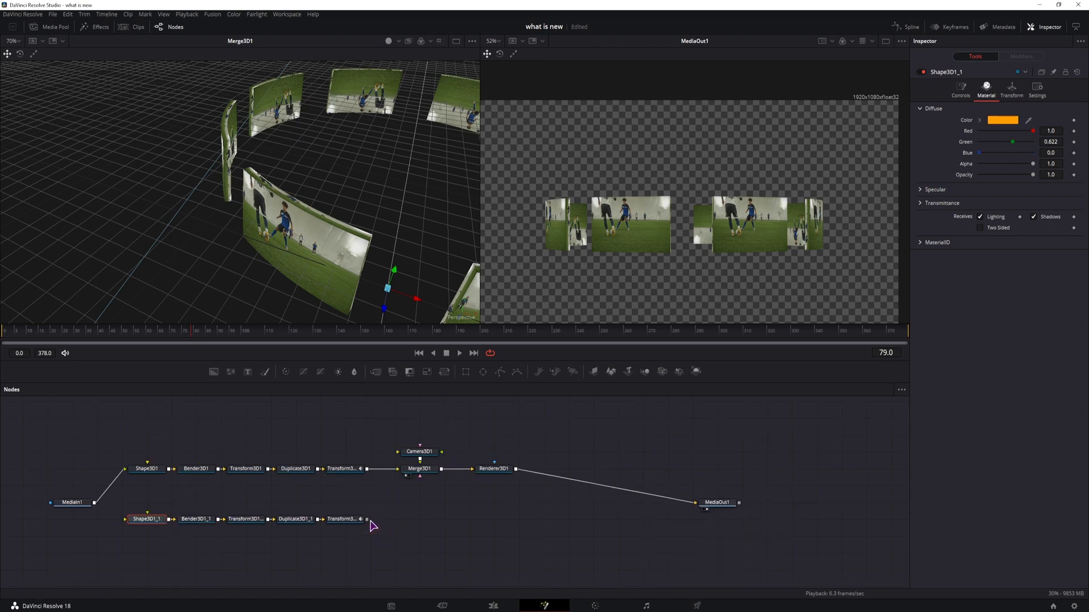
{"action": "left_click", "coordinate": [371, 518]}
{"action": "left_click_drag", "start_coordinate": [377, 514], "coordinate": [426, 473]}
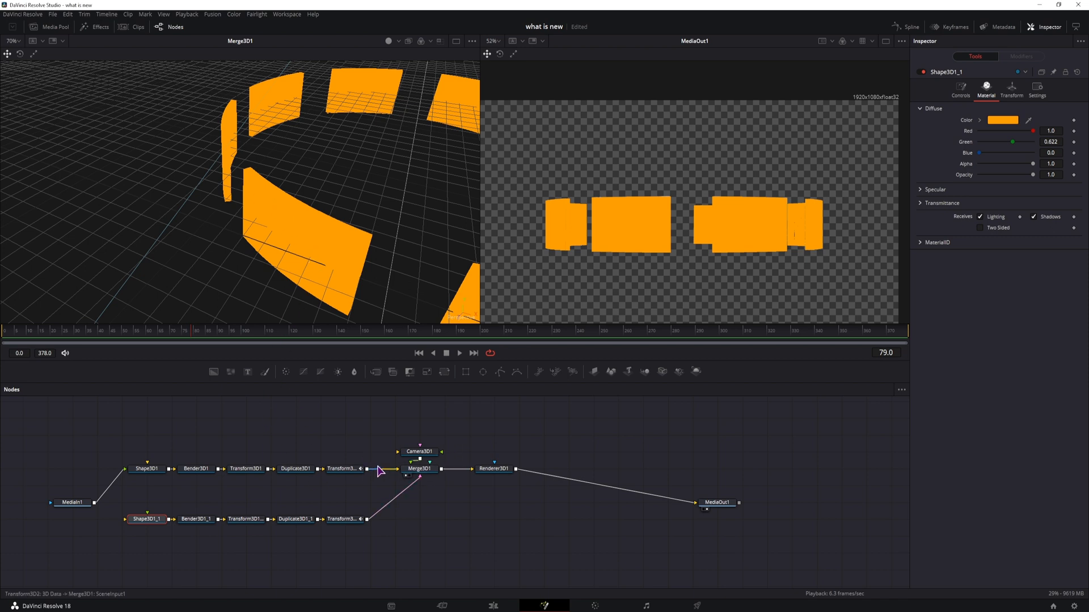
Step: Set Shape3D1's translation Y to about -0.004 and scale Y to about 0.117
{"action": "left_click", "coordinate": [146, 468]}
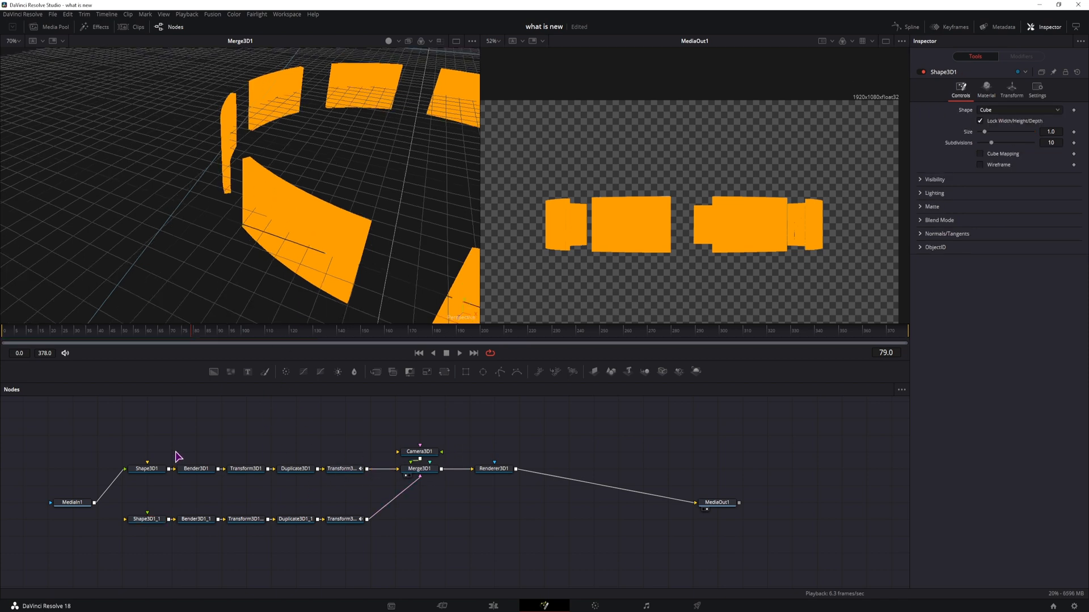
{"action": "left_click", "coordinate": [152, 473]}
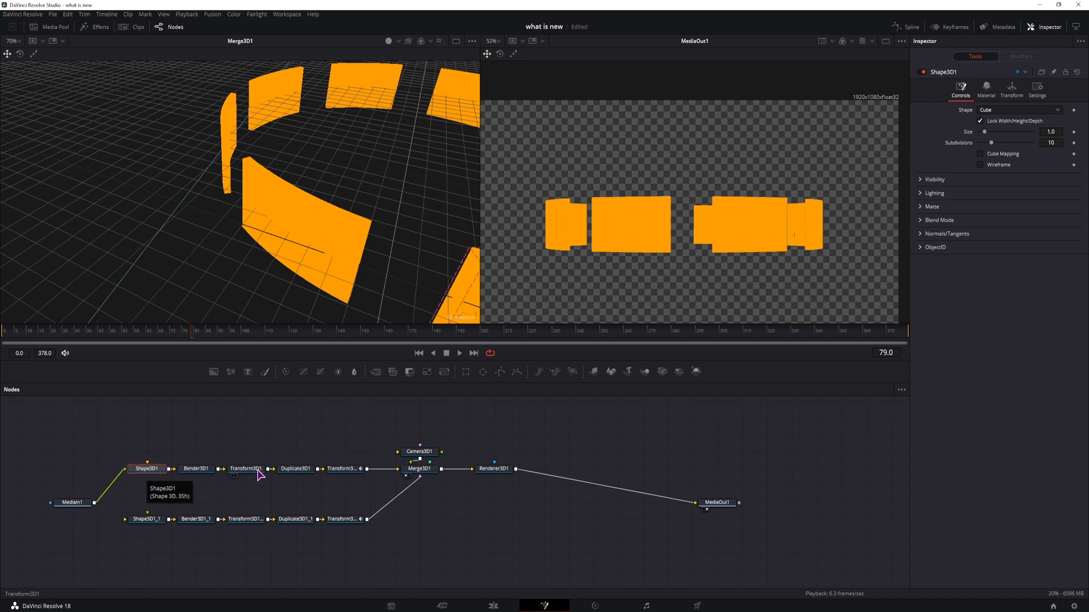
{"action": "left_click", "coordinate": [1012, 89]}
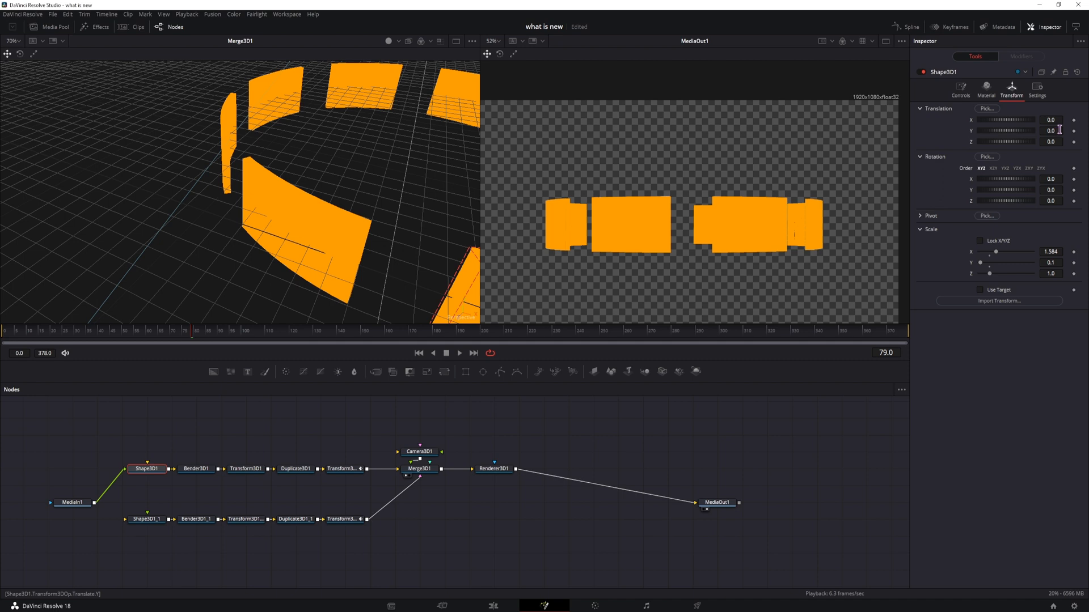
{"action": "left_click_drag", "start_coordinate": [1059, 130], "coordinate": [1050, 130]}
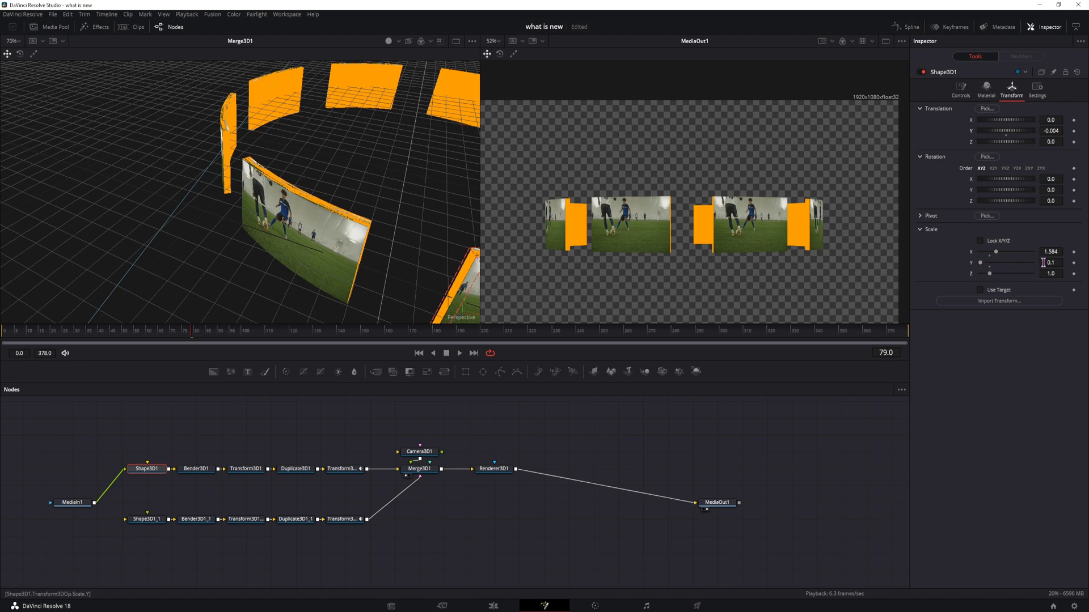
{"action": "left_click_drag", "start_coordinate": [1052, 262], "coordinate": [1057, 263]}
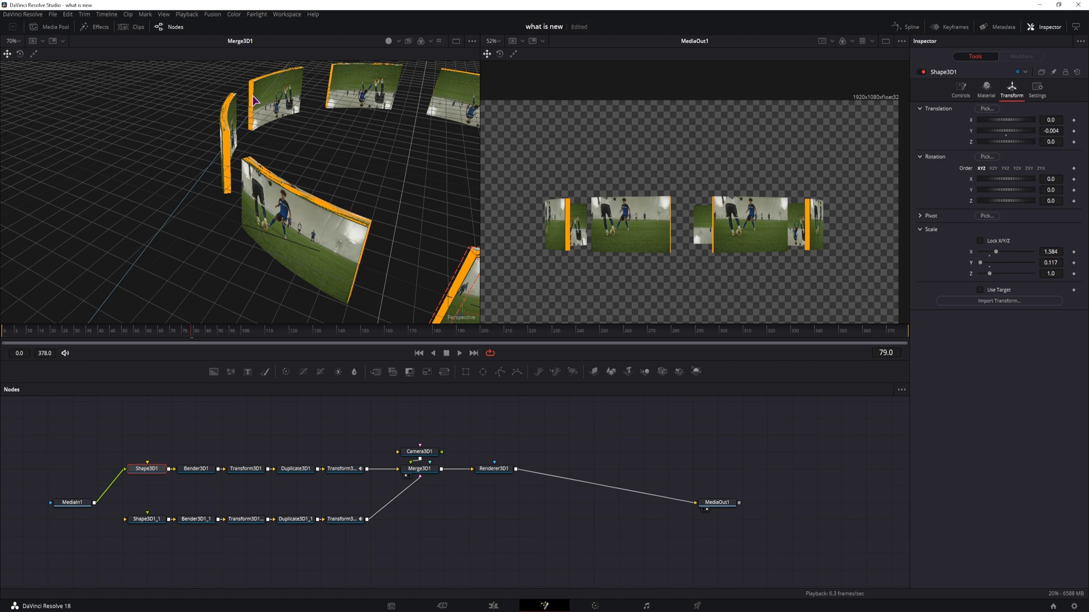
Step: Set Shape3D1_1's scale X to 1.59
{"action": "left_click", "coordinate": [153, 521]}
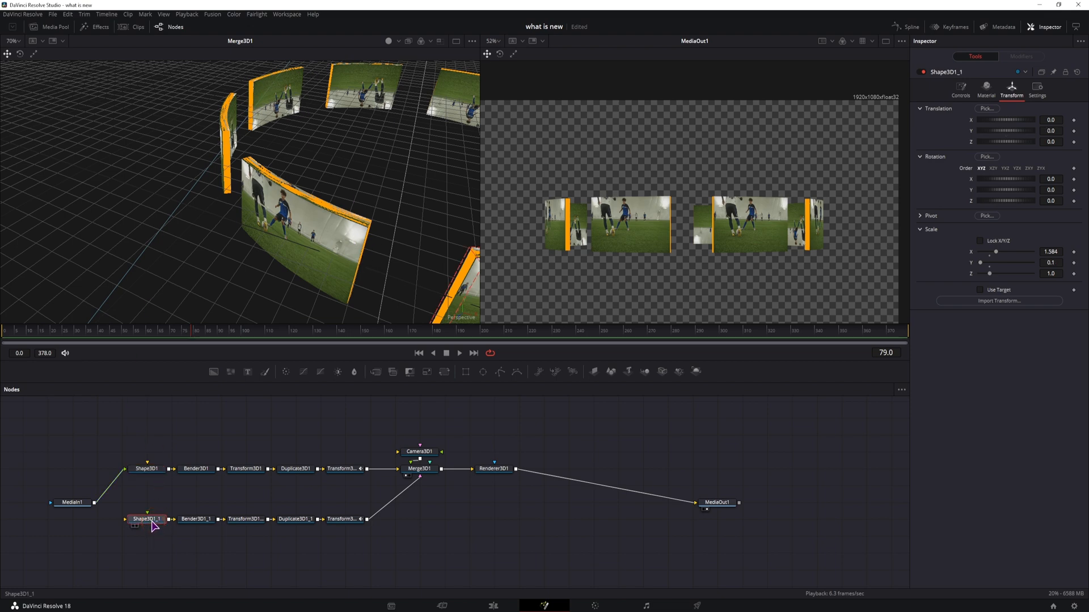
{"action": "left_click", "coordinate": [1054, 251]}
{"action": "key", "text": "BackSpace"}
{"action": "key", "text": "BackSpace"}
{"action": "type", "text": "9"}
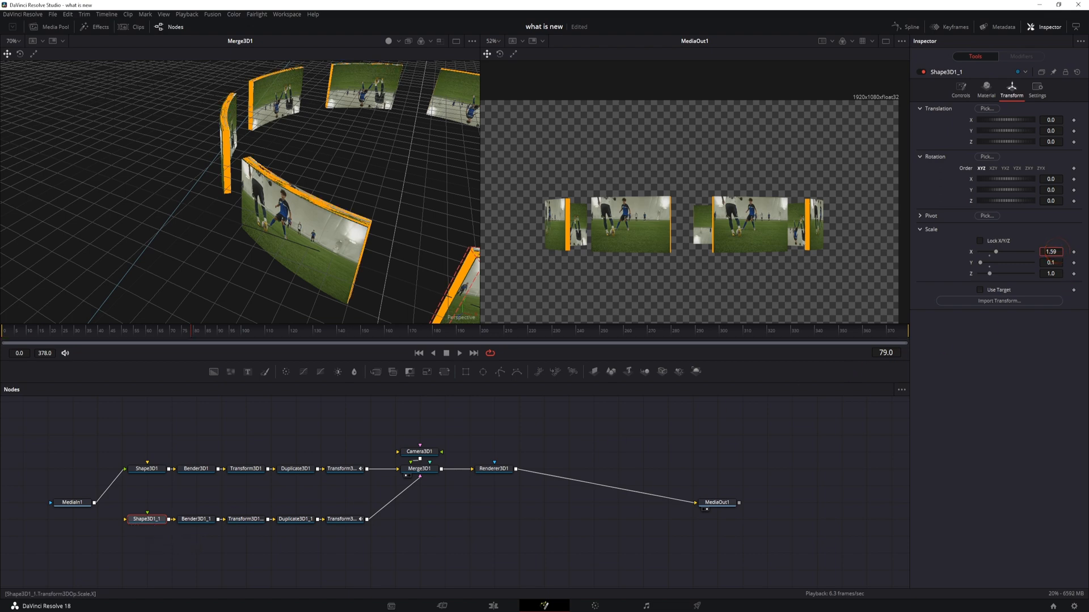
Step: Set Shape3D1_1's scale Z to 1.045 and its scale X to about 1.642
{"action": "left_click", "coordinate": [1051, 274]}
{"action": "type", "text": "45"}
{"action": "key", "text": "Return"}
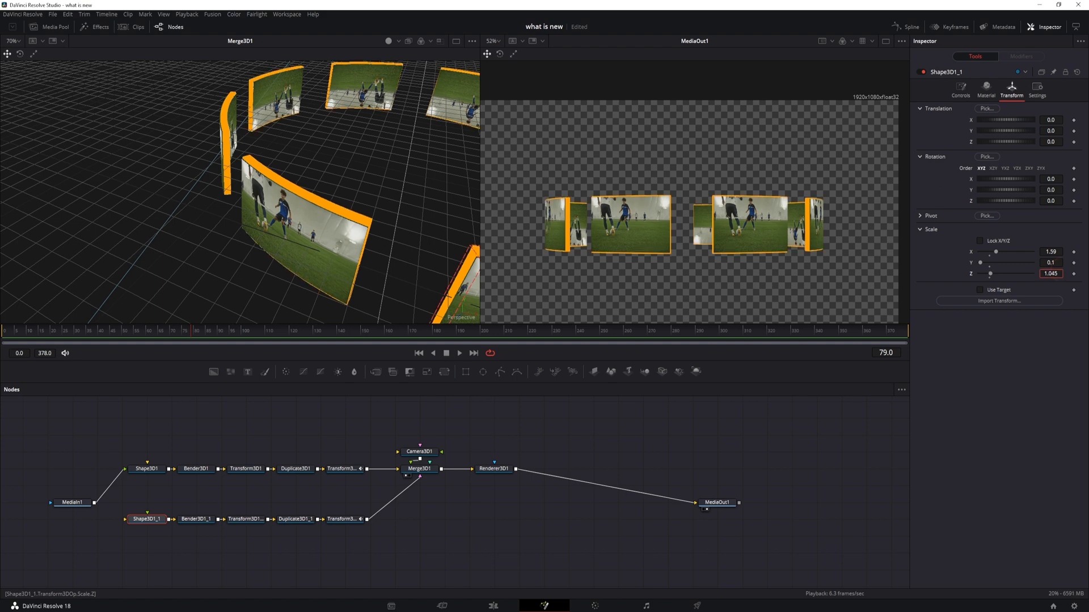
{"action": "left_click_drag", "start_coordinate": [1055, 252], "coordinate": [1085, 251]}
{"action": "left_click_drag", "start_coordinate": [238, 278], "coordinate": [378, 208]}
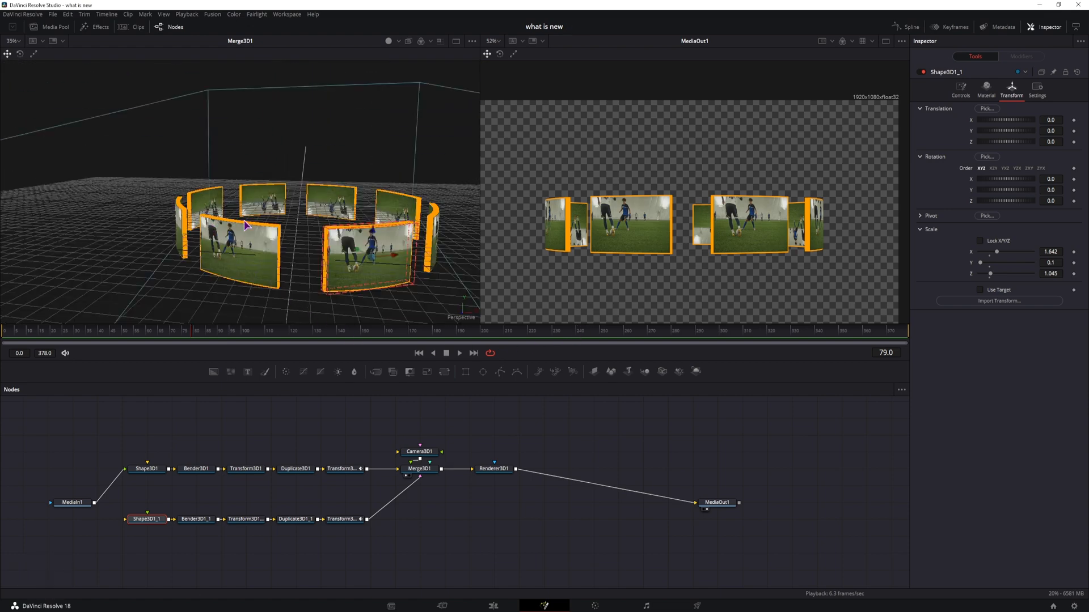
Step: Add a Background node feeding a new Image Plane 3D and view the image plane
{"action": "left_click_drag", "start_coordinate": [214, 372], "coordinate": [494, 427]}
{"action": "left_click_drag", "start_coordinate": [610, 375], "coordinate": [494, 437]}
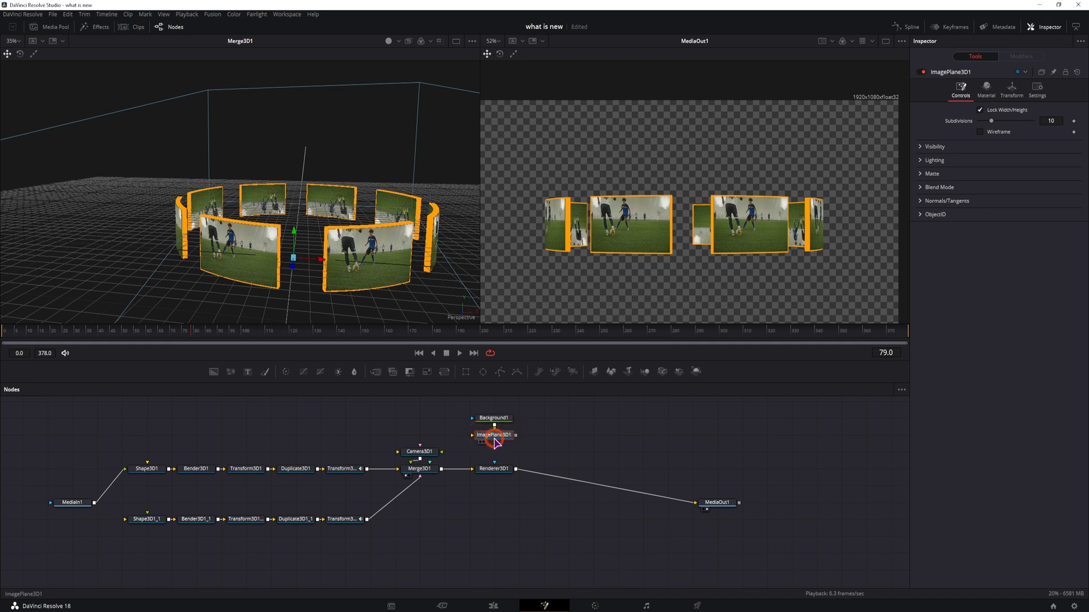
{"action": "key", "text": "1"}
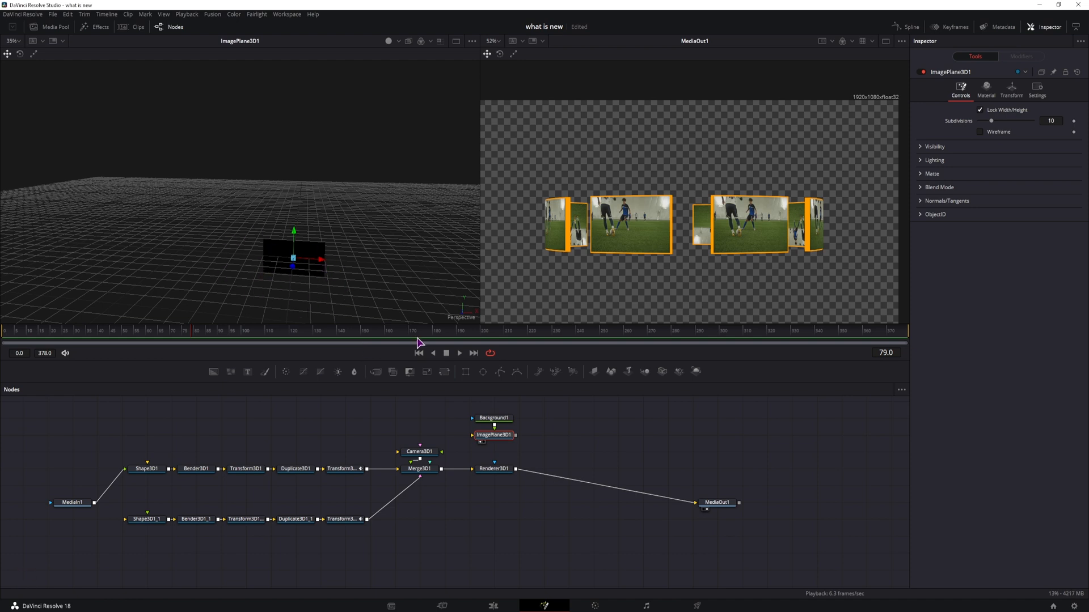
Step: Combine the image plane with the panel ring through a new Merge3D2 node and view the merged scene
{"action": "left_click_drag", "start_coordinate": [528, 442], "coordinate": [462, 459]}
{"action": "left_click_drag", "start_coordinate": [437, 486], "coordinate": [536, 485]}
{"action": "left_click_drag", "start_coordinate": [375, 485], "coordinate": [450, 458]}
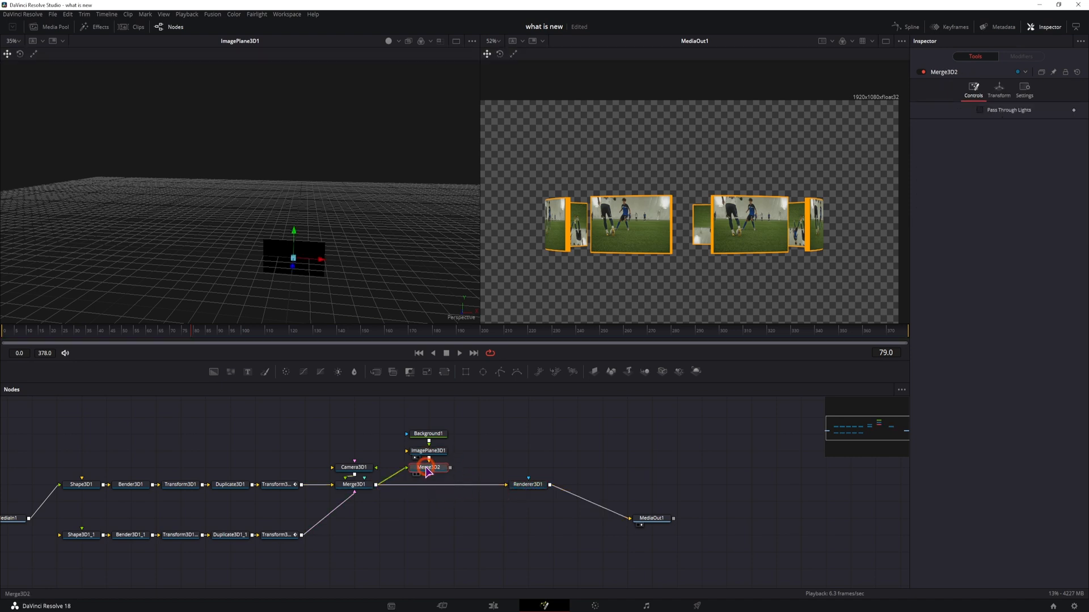
{"action": "key", "text": "1"}
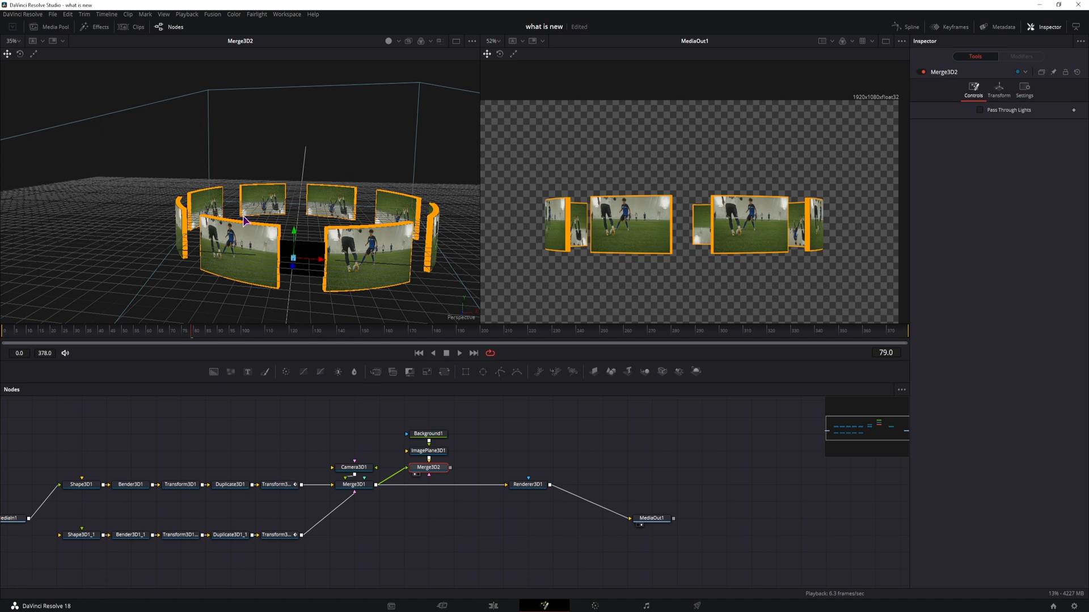
Step: Unlock the image plane's XYZ scale and set its scale X to about 4.17
{"action": "left_click", "coordinate": [429, 451]}
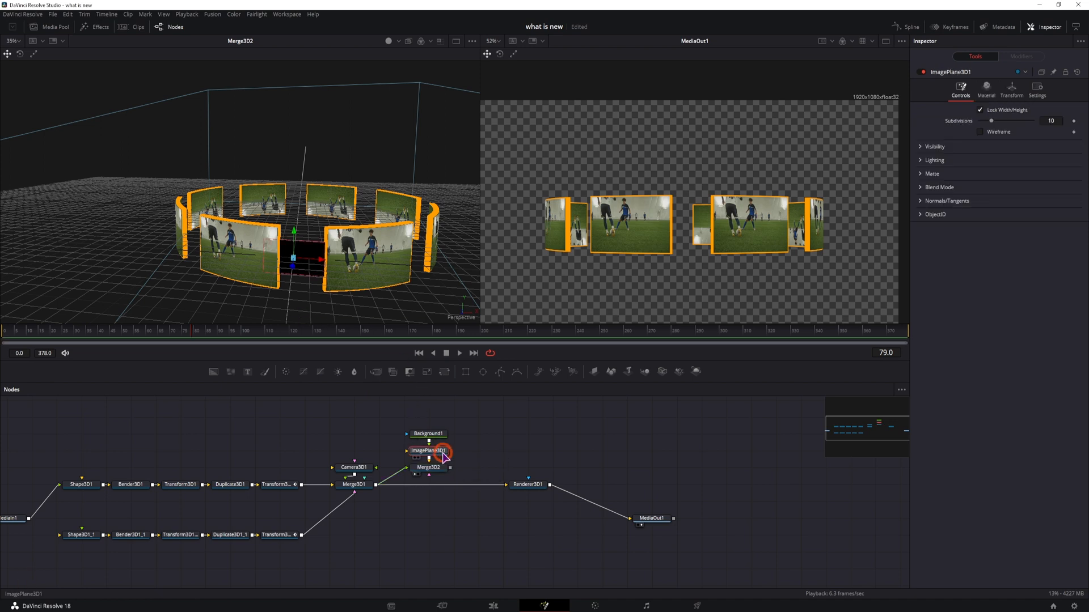
{"action": "left_click", "coordinate": [1012, 89]}
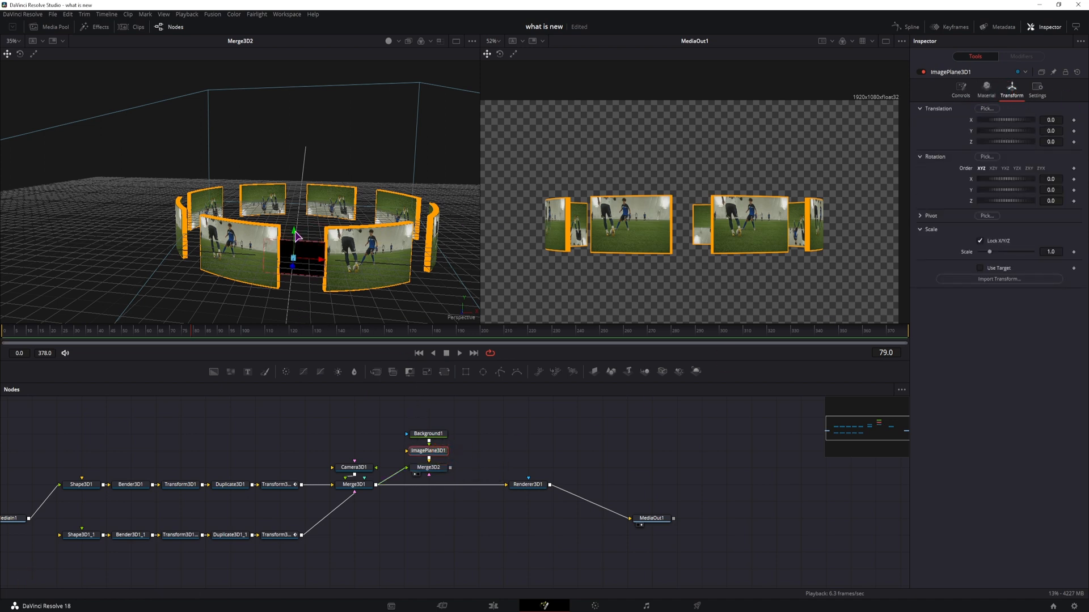
{"action": "left_click", "coordinate": [983, 241]}
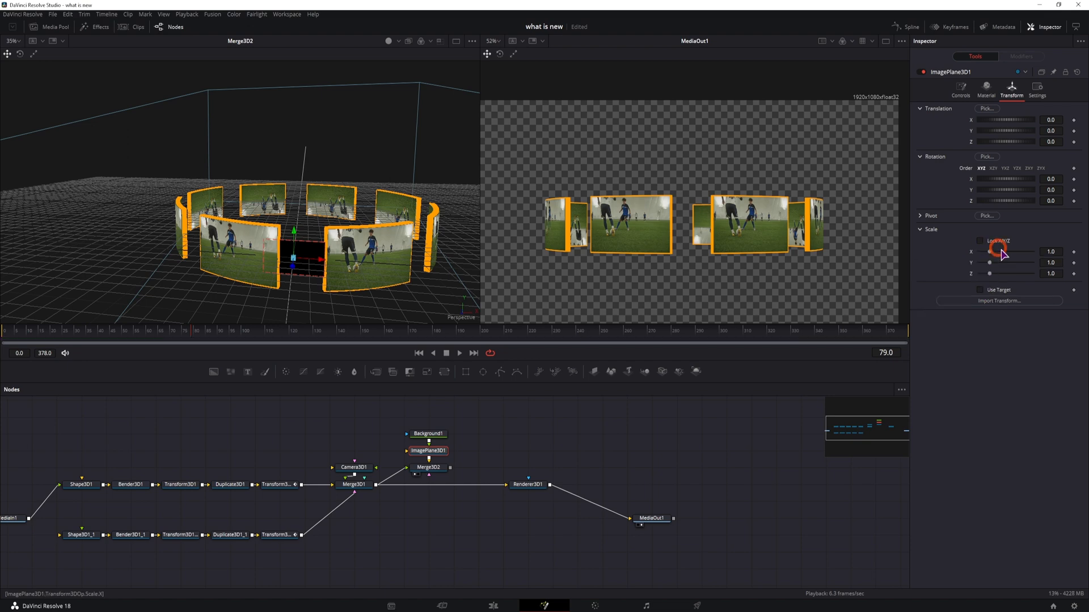
{"action": "left_click_drag", "start_coordinate": [990, 253], "coordinate": [1029, 253]}
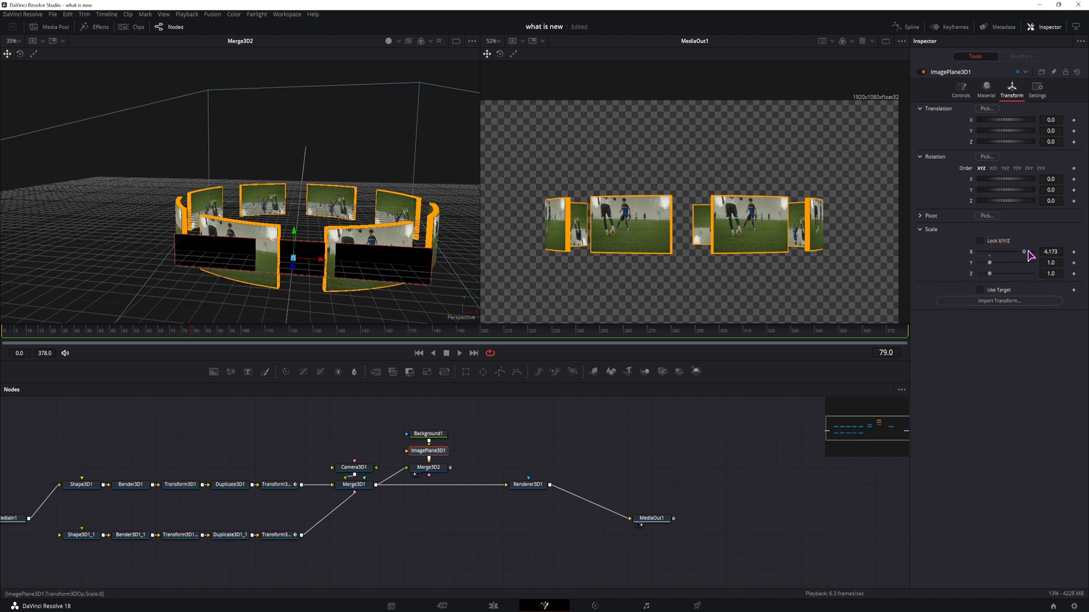
Step: Move the image plane back to about -3.2 on Z and set its scale X to 5.84
{"action": "left_click_drag", "start_coordinate": [414, 227], "coordinate": [342, 244]}
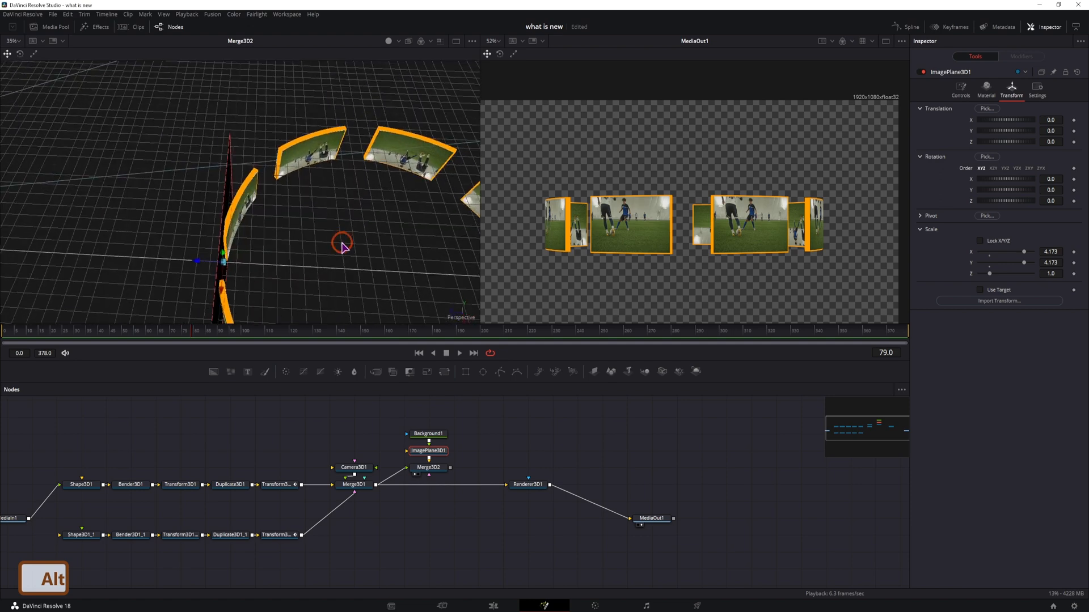
{"action": "scroll", "coordinate": [339, 267], "scroll_direction": "down", "scroll_amount": 3}
{"action": "scroll", "coordinate": [339, 265], "scroll_direction": "down", "scroll_amount": 3}
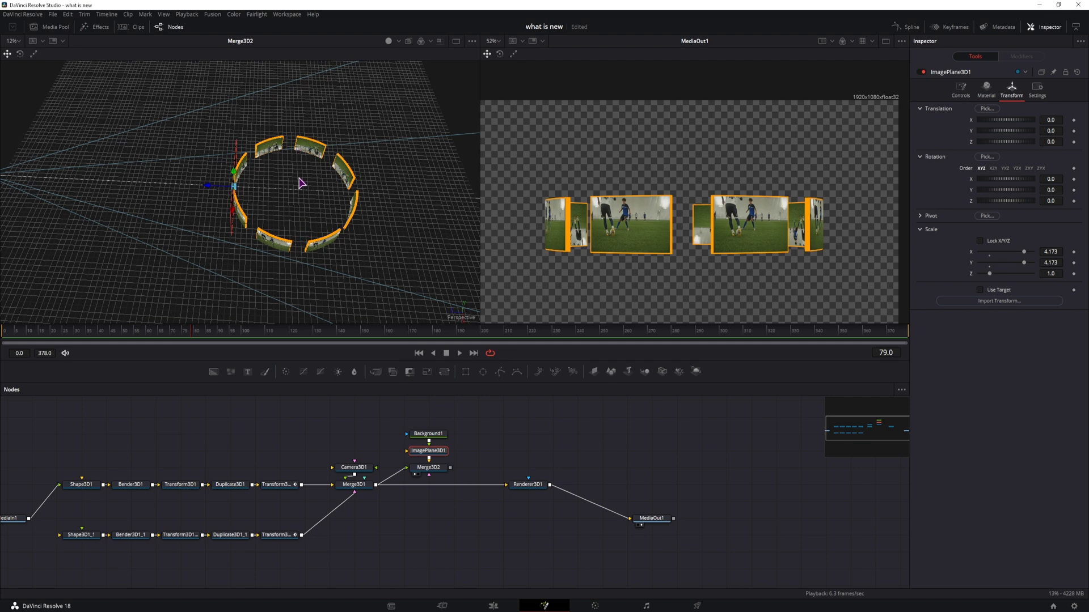
{"action": "left_click_drag", "start_coordinate": [208, 193], "coordinate": [347, 221]}
{"action": "left_click", "coordinate": [1051, 252]}
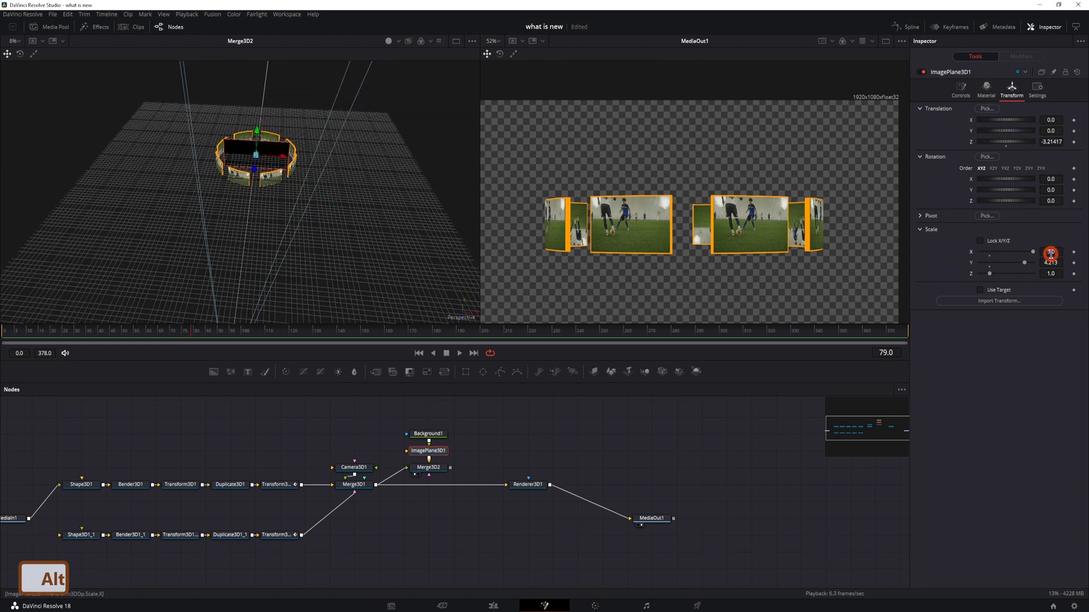
{"action": "type", "text": "1.0"}
{"action": "key", "text": "Tab"}
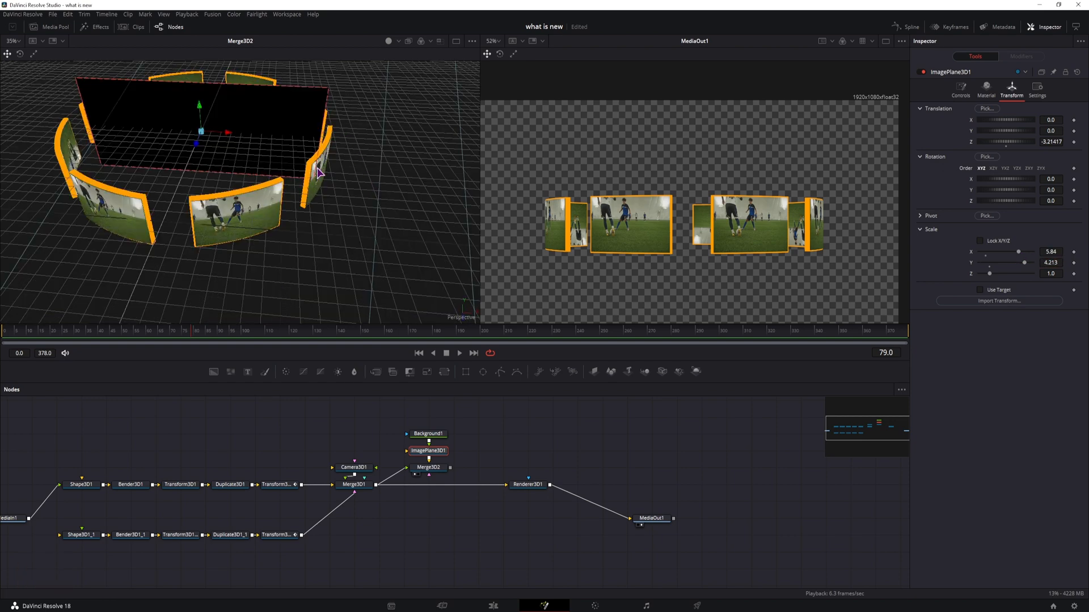
Step: Change the Background node's type to Gradient
{"action": "left_click", "coordinate": [428, 434]}
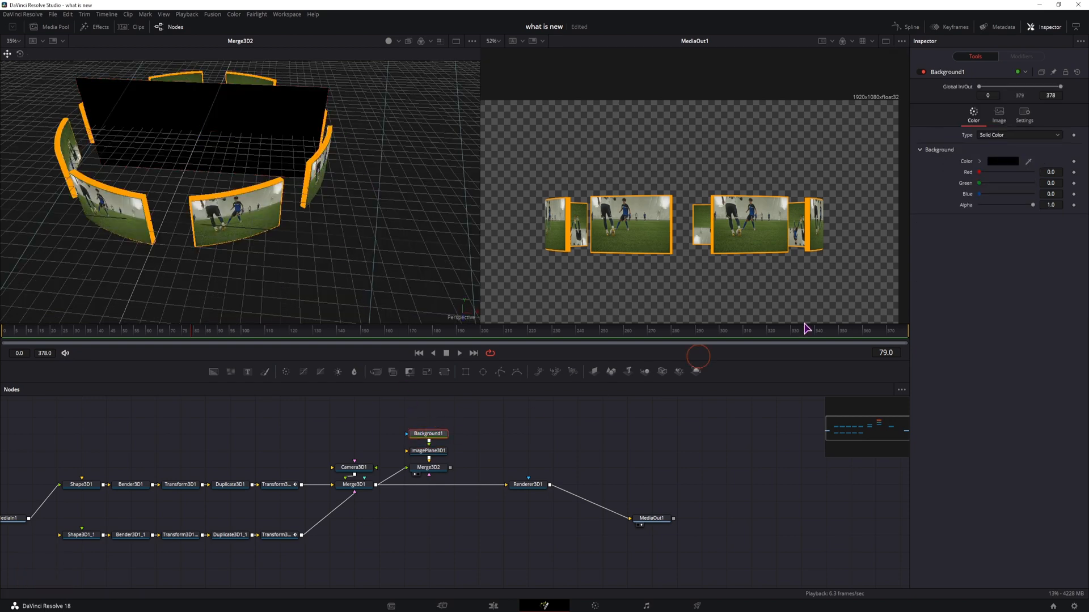
{"action": "left_click", "coordinate": [1008, 135]}
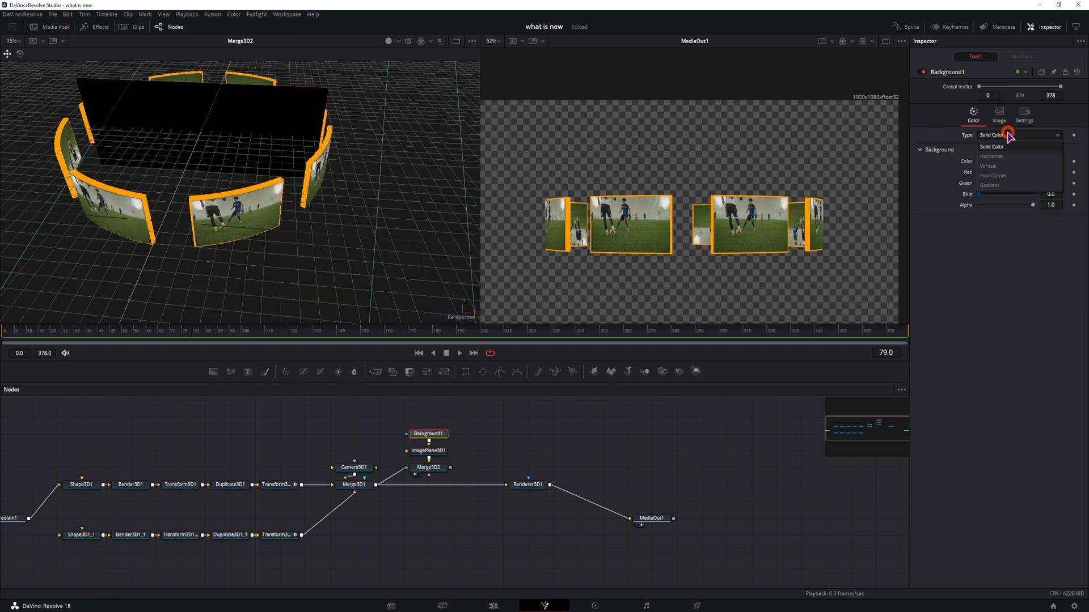
{"action": "left_click", "coordinate": [1003, 185]}
Step: Set the gradient's stop colours to black using the colour picker
{"action": "left_click", "coordinate": [985, 197]}
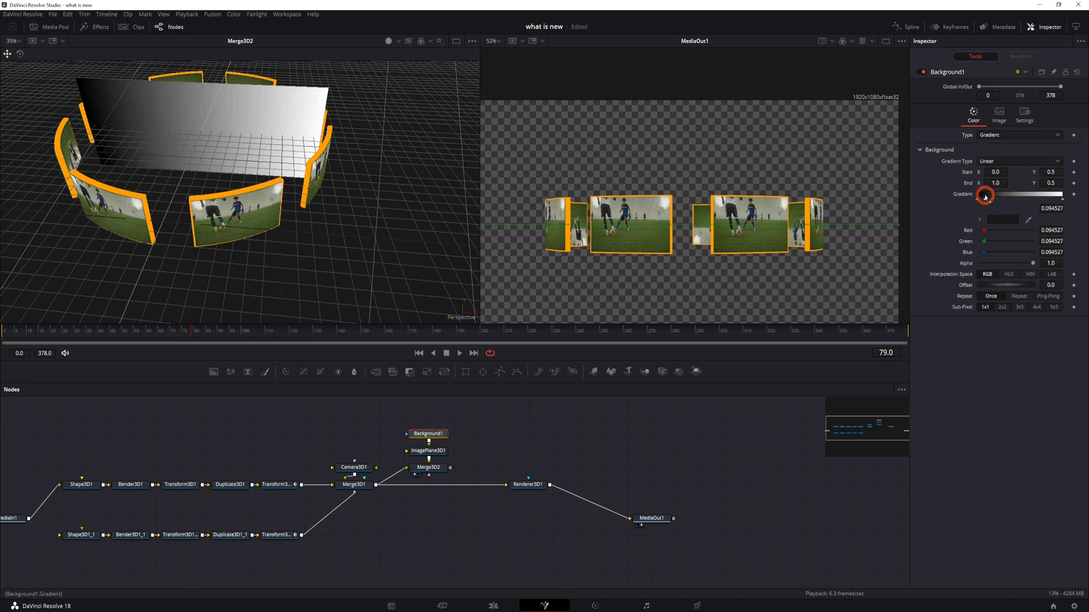
{"action": "left_click", "coordinate": [1057, 198]}
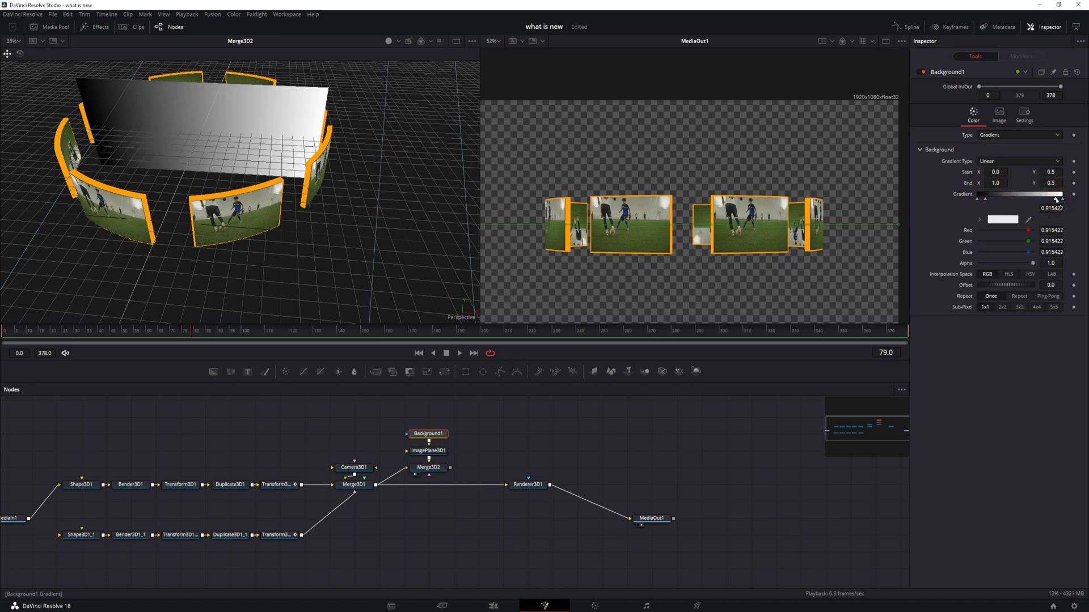
{"action": "left_click_drag", "start_coordinate": [986, 198], "coordinate": [983, 200]}
{"action": "left_click", "coordinate": [999, 221]}
{"action": "left_click_drag", "start_coordinate": [641, 334], "coordinate": [636, 335]}
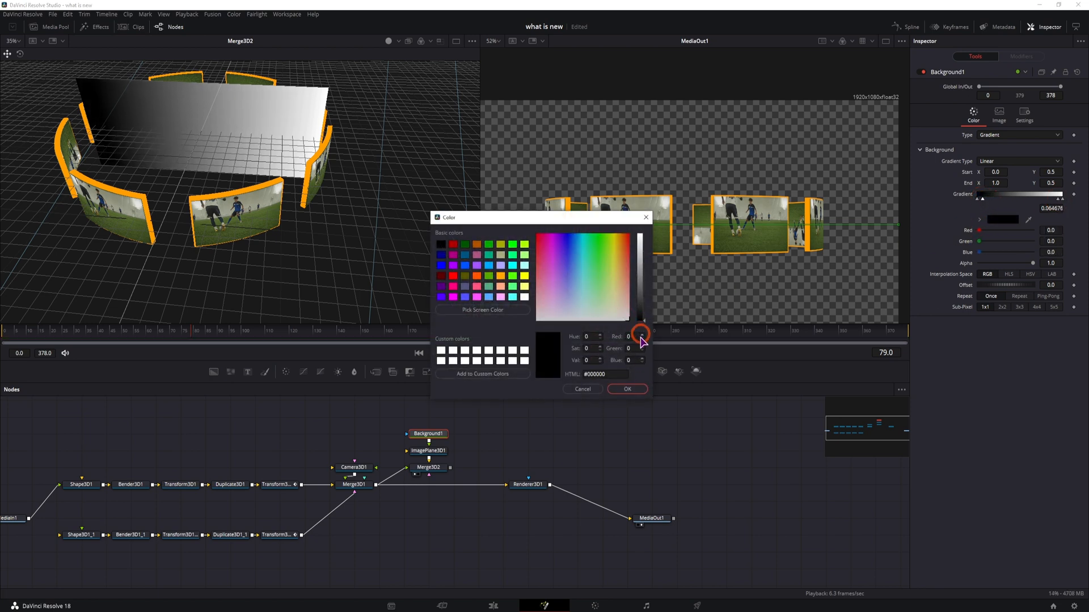
{"action": "left_click", "coordinate": [627, 389]}
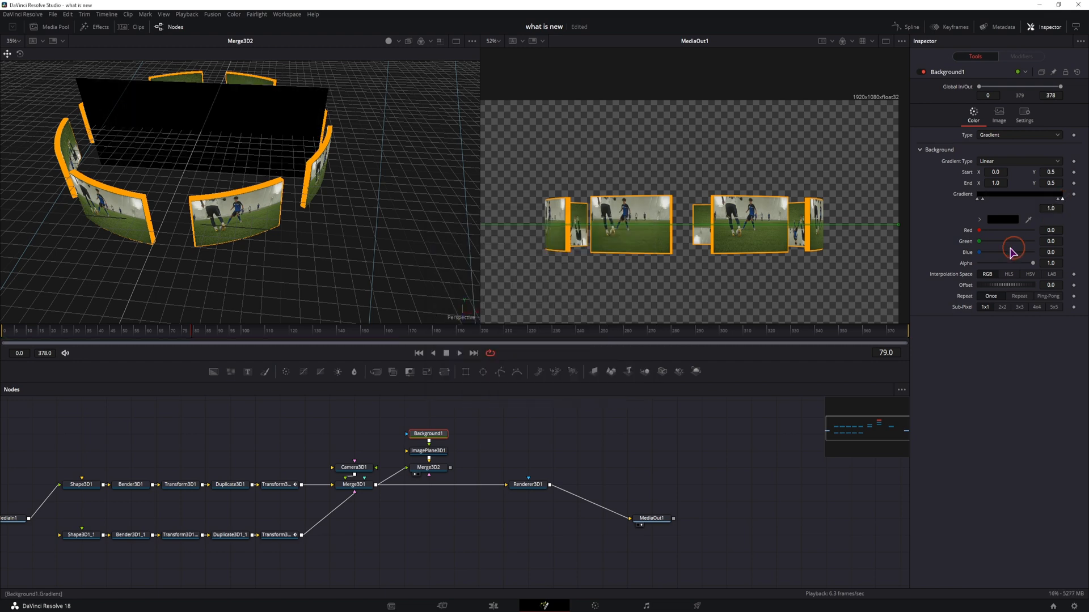
Step: Set the selected gradient stop's alpha to 0 so the gradient fades to transparent
{"action": "left_click_drag", "start_coordinate": [1034, 264], "coordinate": [957, 268]}
{"action": "left_click", "coordinate": [978, 200]}
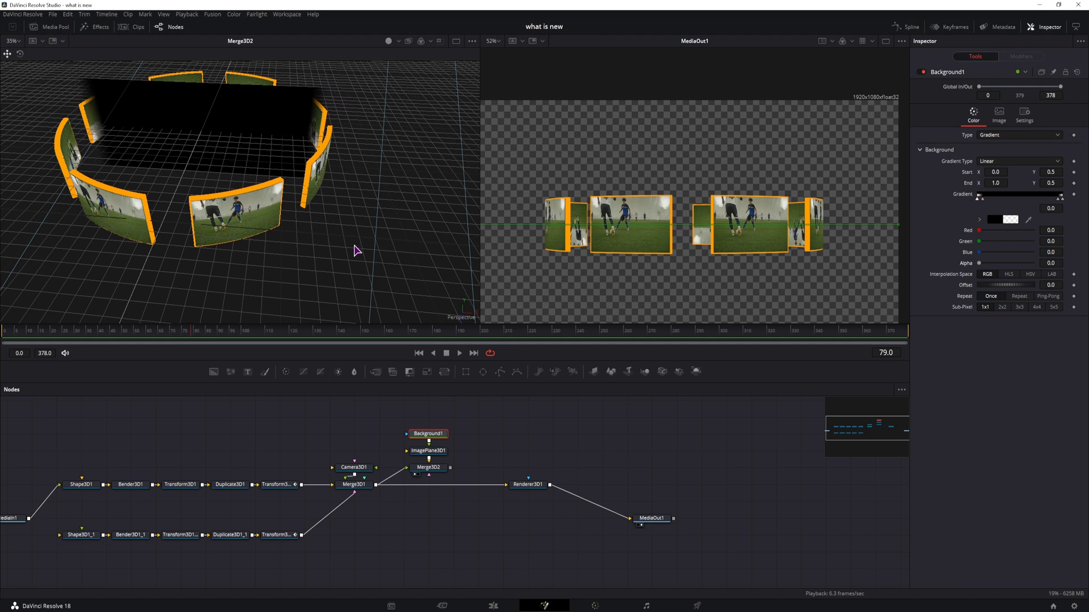
Step: Add a second Renderer 3D after Merge3D2 and view its output
{"action": "left_click_drag", "start_coordinate": [374, 246], "coordinate": [374, 286]}
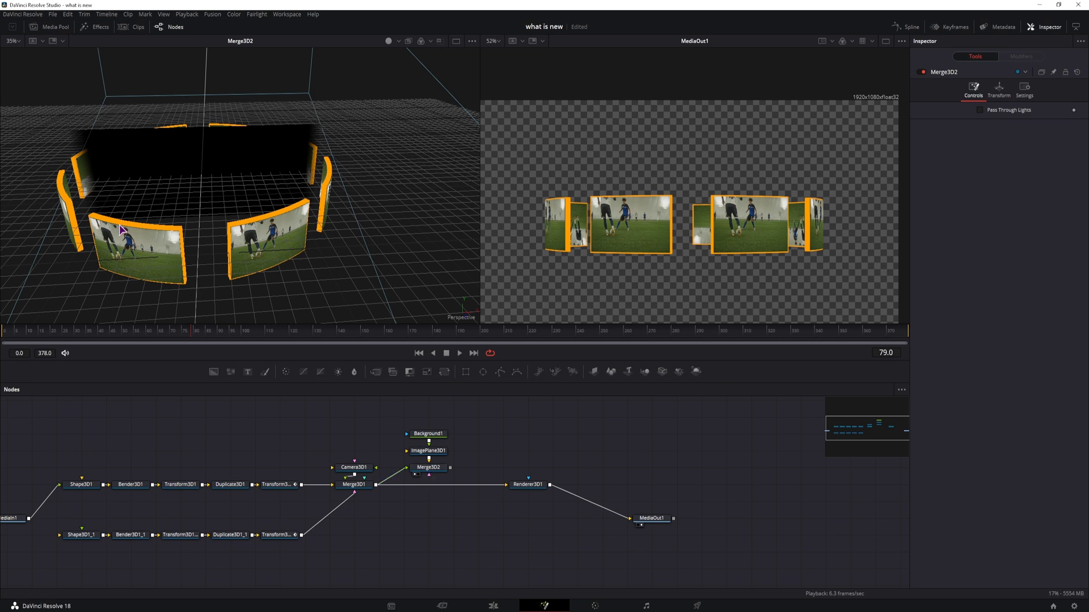
{"action": "left_click_drag", "start_coordinate": [696, 372], "coordinate": [491, 468]}
{"action": "key", "text": "2"}
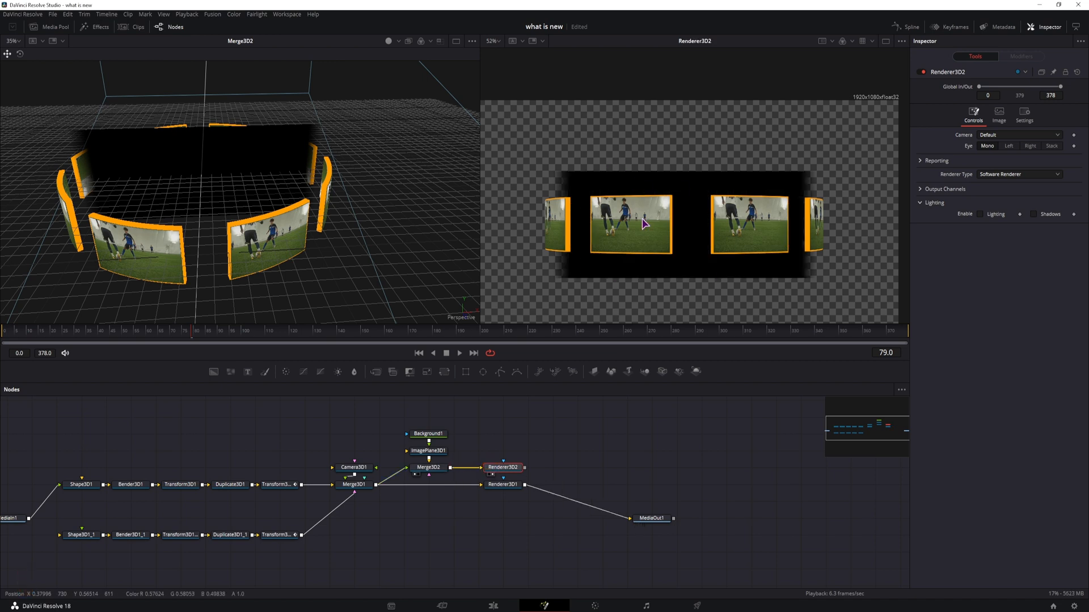
Step: Connect Renderer3D2 to MediaOut1 in place of Renderer3D1
{"action": "left_click", "coordinate": [504, 485]}
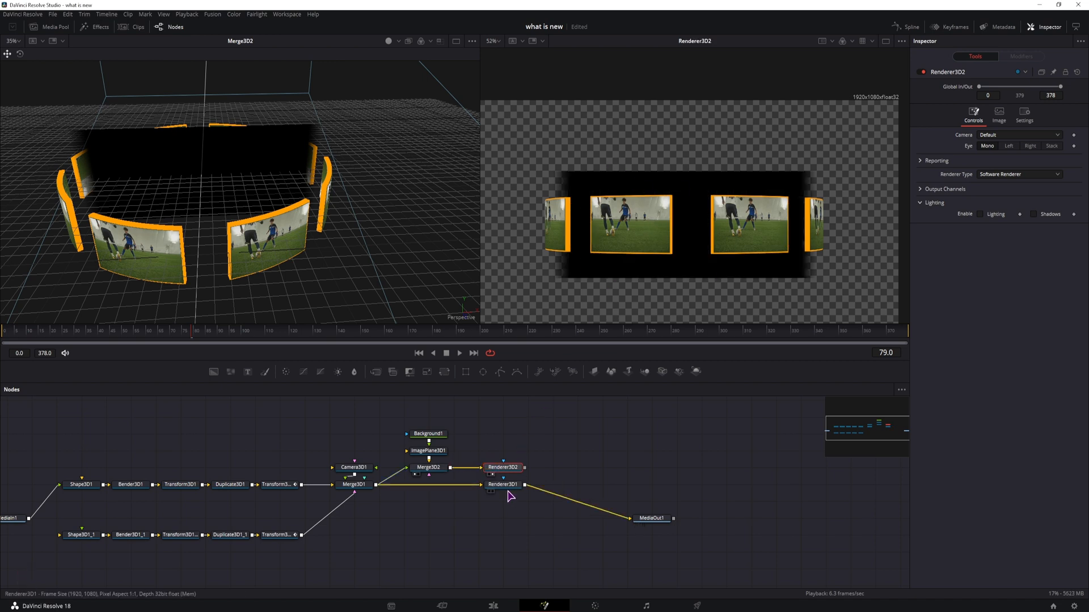
{"action": "key", "text": "2"}
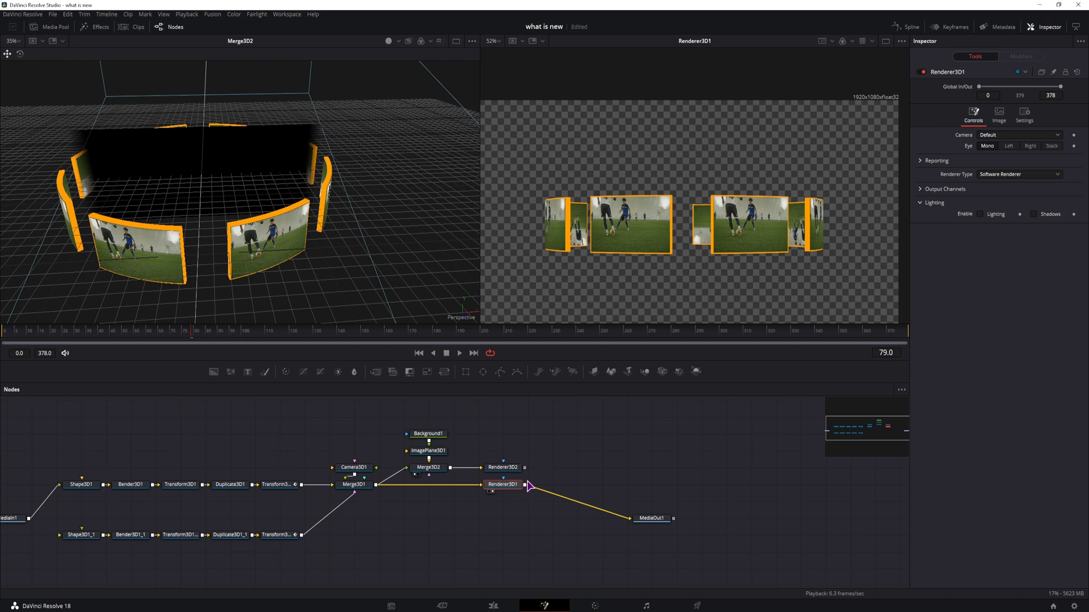
{"action": "left_click_drag", "start_coordinate": [525, 485], "coordinate": [635, 517]}
{"action": "key", "text": "2"}
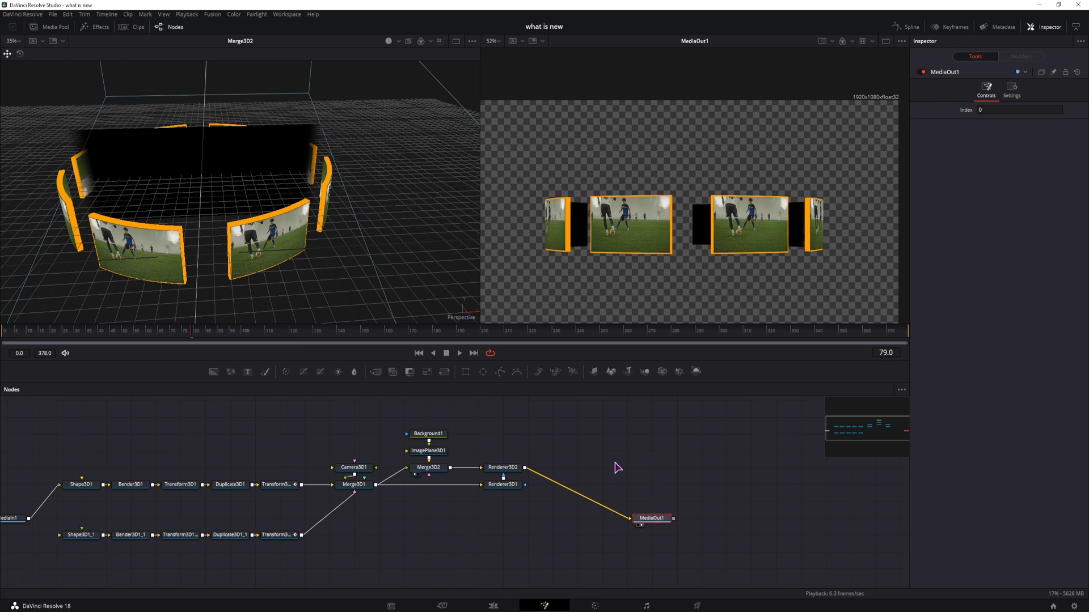
Step: Set the image plane's material diffuse alpha to 0.6
{"action": "left_click", "coordinate": [596, 439]}
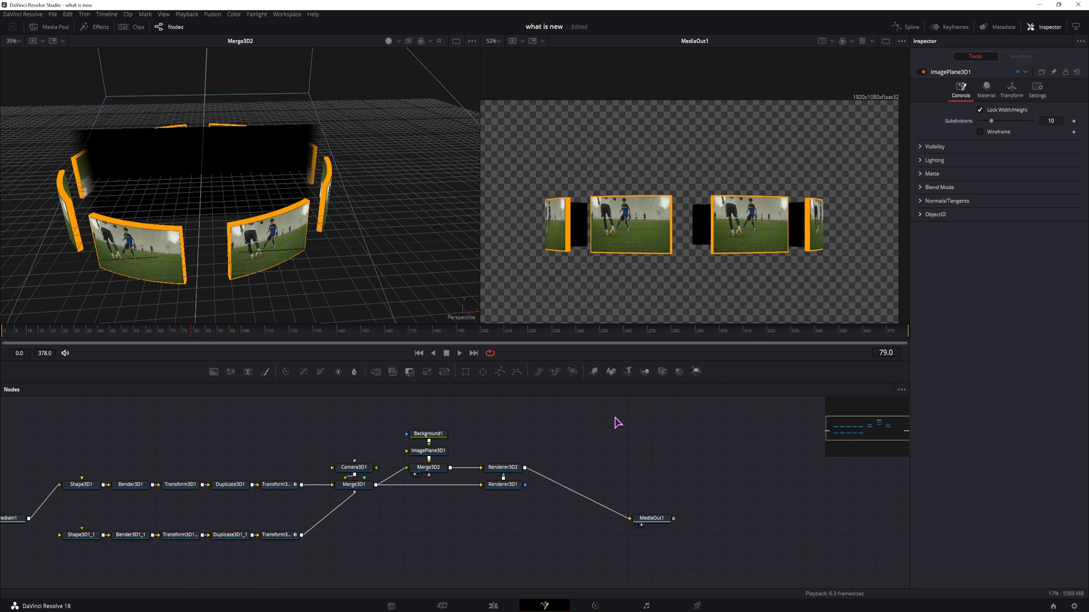
{"action": "left_click", "coordinate": [431, 451]}
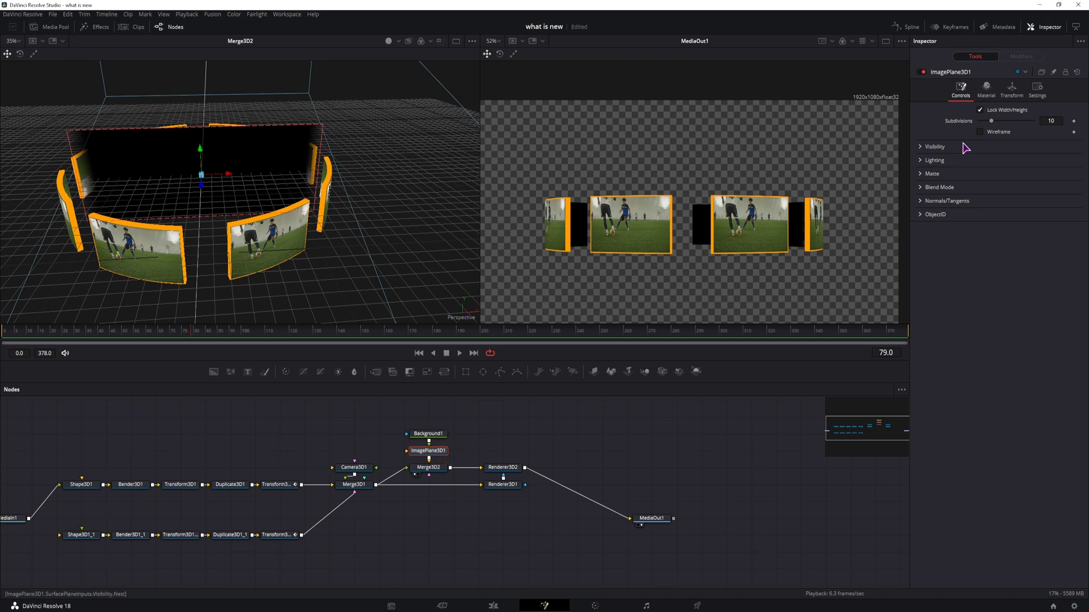
{"action": "left_click", "coordinate": [987, 89]}
{"action": "left_click_drag", "start_coordinate": [1033, 164], "coordinate": [1024, 165]}
{"action": "left_click", "coordinate": [1051, 164]}
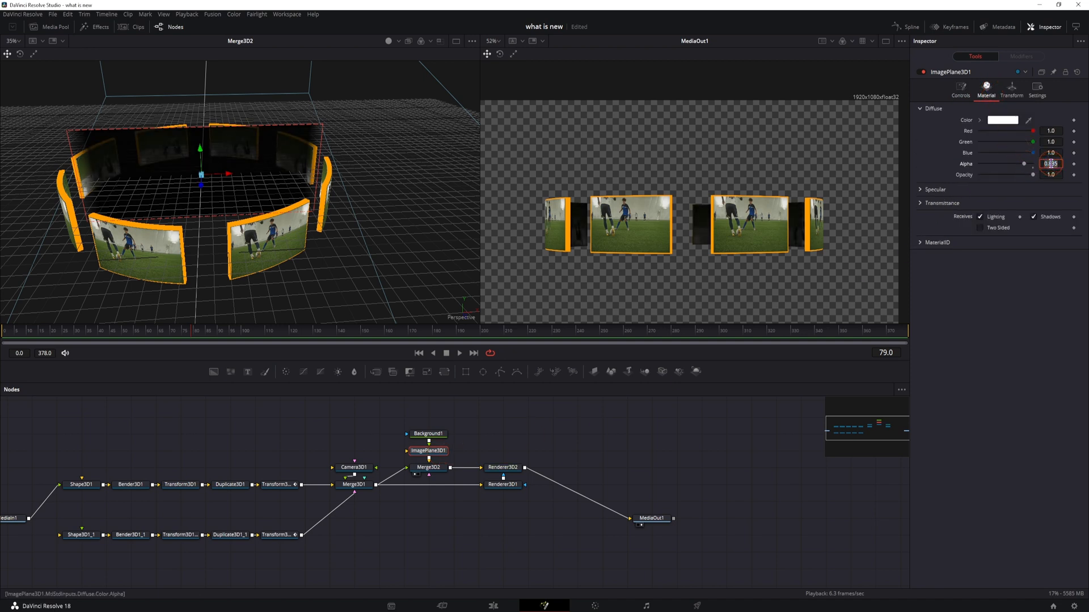
{"action": "type", "text": "0.6"}
{"action": "key", "text": "Return"}
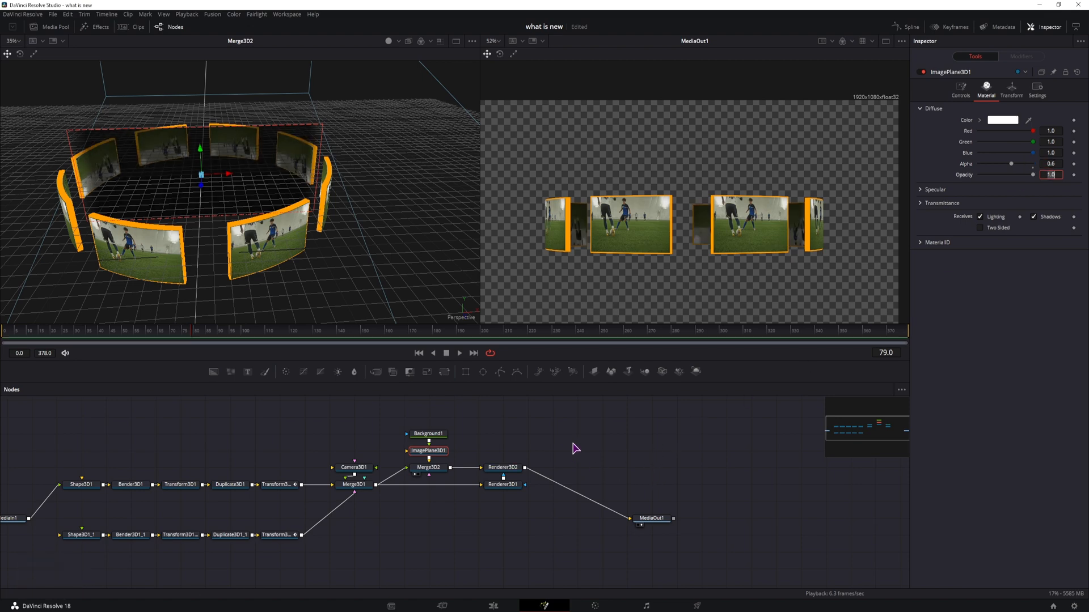
Step: Copy the Shape3D1_1 node chain and paste a third duplicate below it
{"action": "left_click_drag", "start_coordinate": [573, 443], "coordinate": [624, 426]}
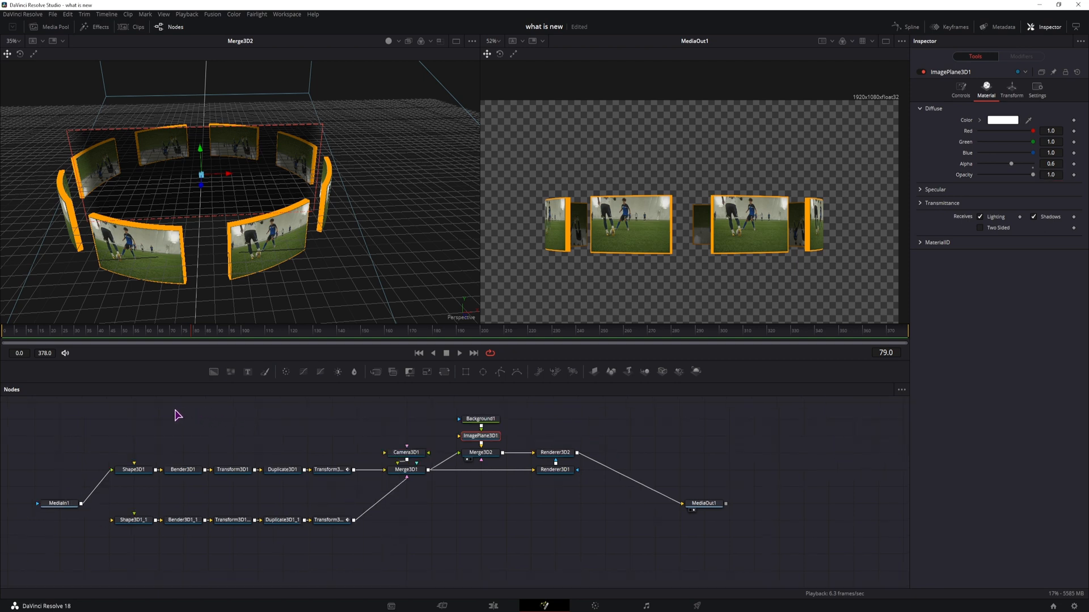
{"action": "left_click_drag", "start_coordinate": [343, 496], "coordinate": [132, 462]}
{"action": "key", "text": "ctrl+c"}
{"action": "key", "text": "ctrl+v"}
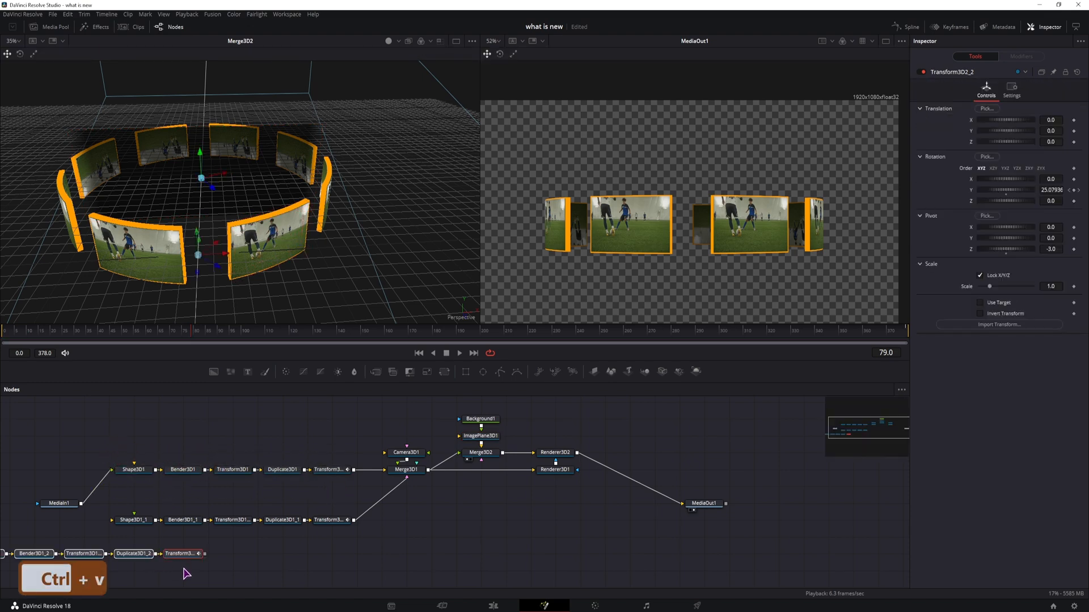
{"action": "left_click", "coordinate": [248, 549]}
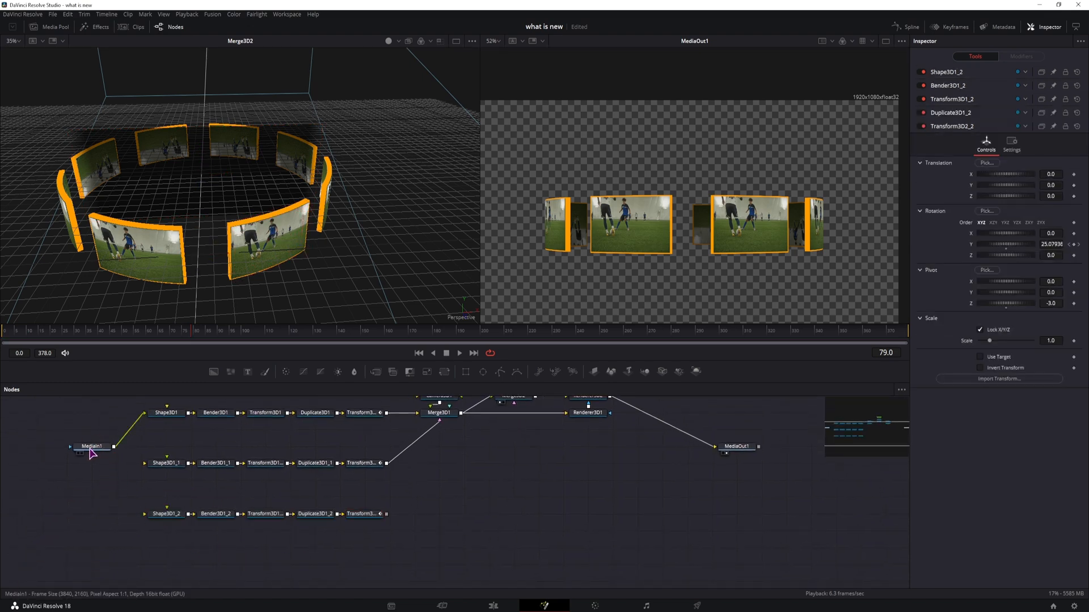
Step: Add a Scanlines tool to the node graph
{"action": "left_click", "coordinate": [90, 515]}
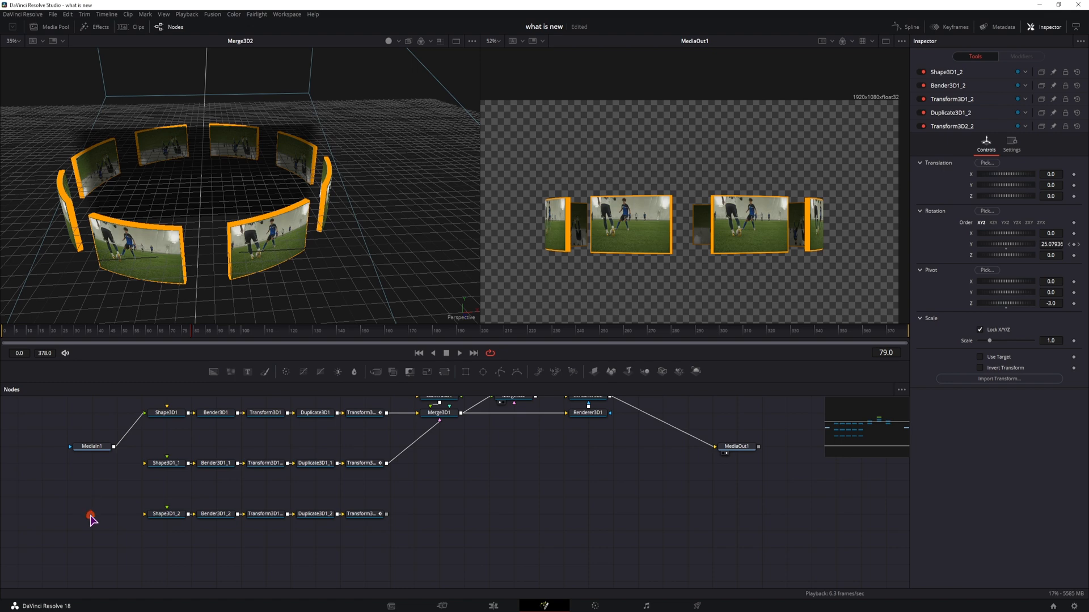
{"action": "left_click", "coordinate": [98, 546]}
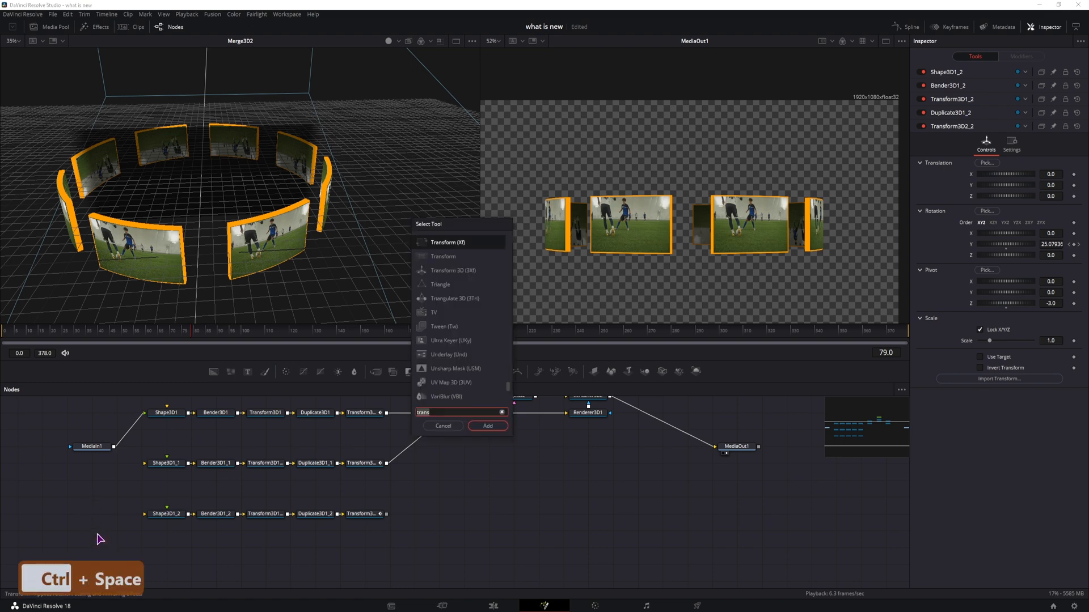
{"action": "key", "text": "BackSpace"}
{"action": "type", "text": "scan"}
{"action": "key", "text": "Return"}
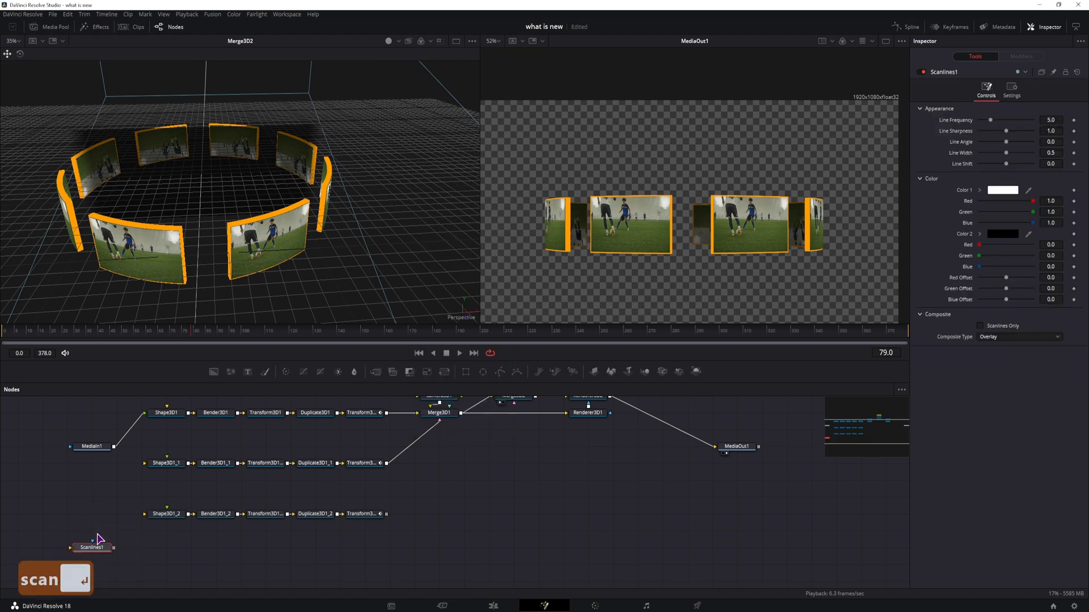
Step: Connect the Scanlines tool between MediaIn1 and the third chain's Shape3D1_2 and view its output
{"action": "left_click_drag", "start_coordinate": [94, 546], "coordinate": [114, 523]}
{"action": "key", "text": "1"}
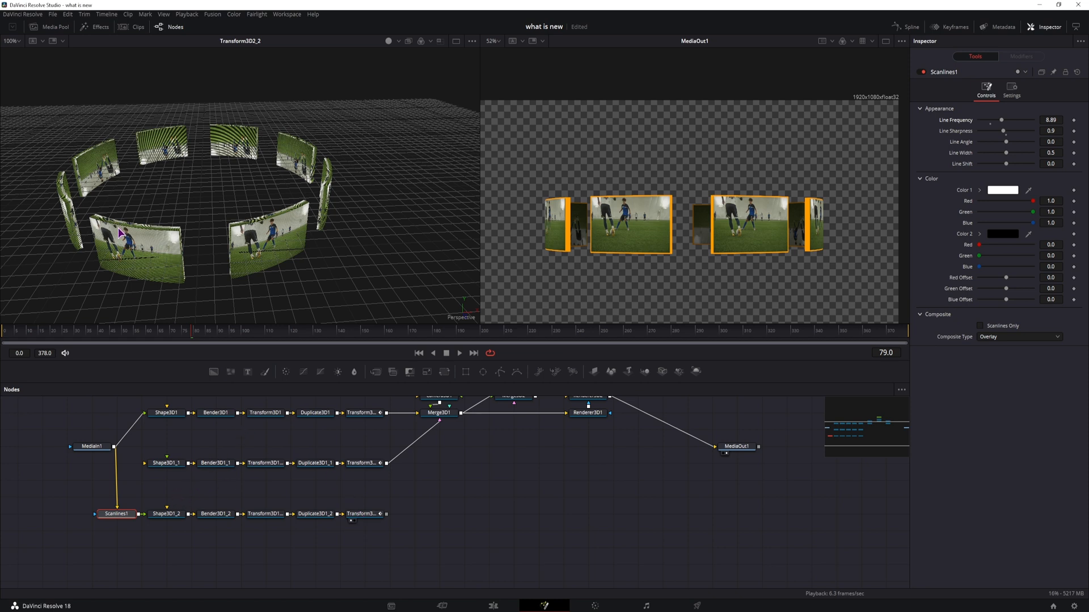
{"action": "left_click", "coordinate": [104, 520]}
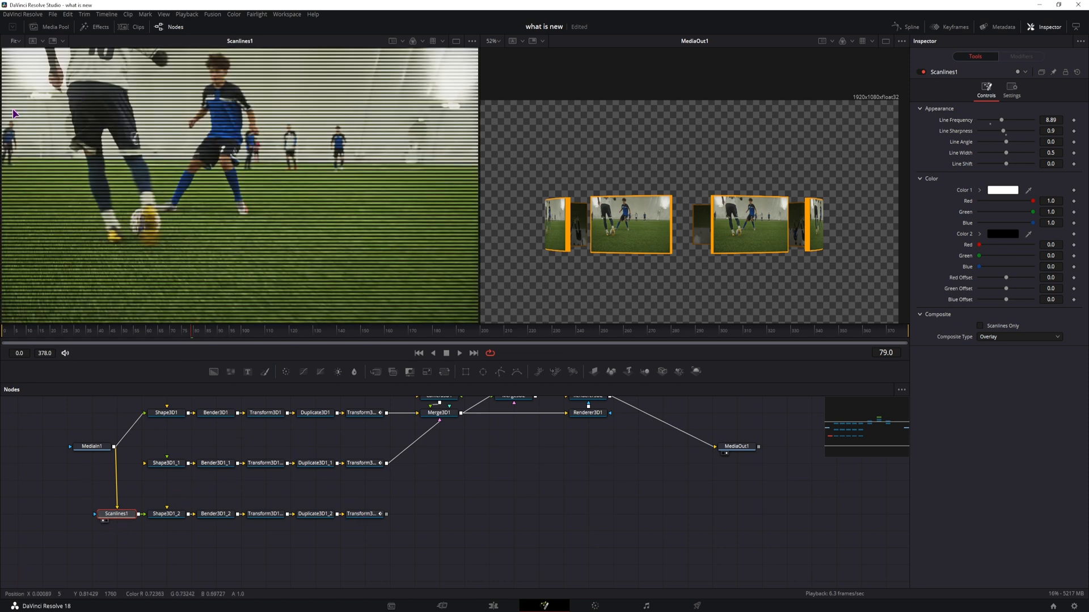
Step: Add a Renderer3D3 node fed by the third chain's Transform3D2_2
{"action": "left_click", "coordinate": [363, 514]}
{"action": "key", "text": "1"}
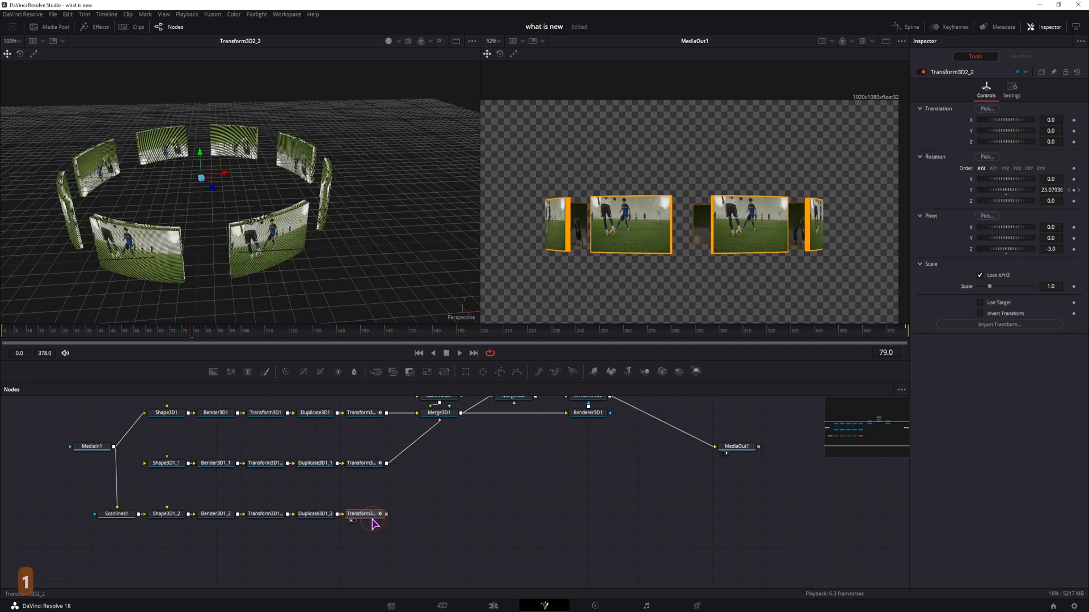
{"action": "left_click", "coordinate": [218, 517]}
{"action": "key", "text": "1"}
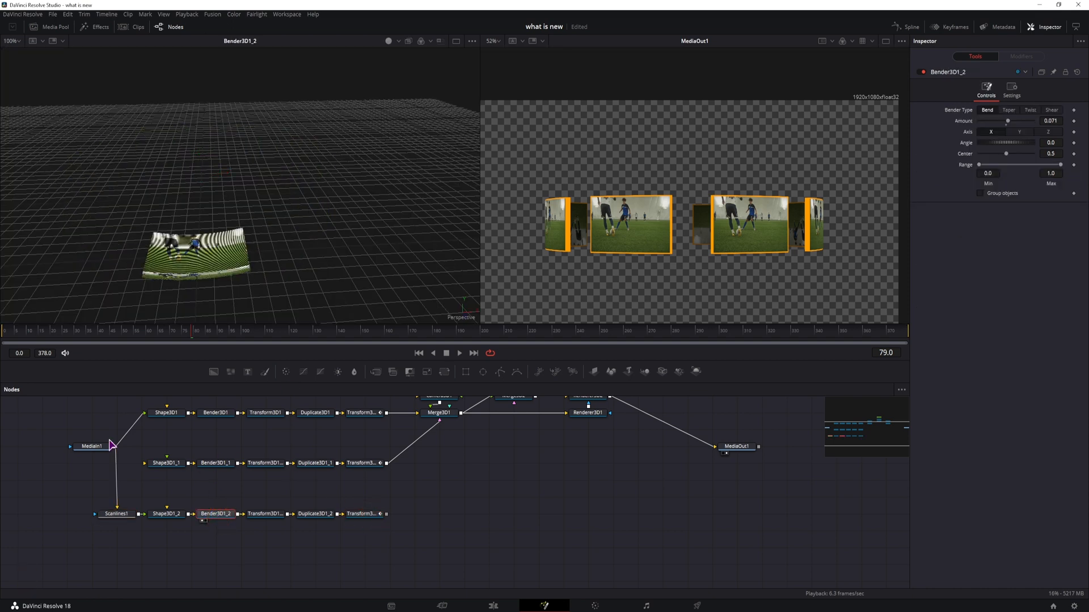
{"action": "left_click", "coordinate": [367, 517]}
{"action": "key", "text": "1"}
{"action": "left_click_drag", "start_coordinate": [131, 516], "coordinate": [448, 517], "text": "shift"}
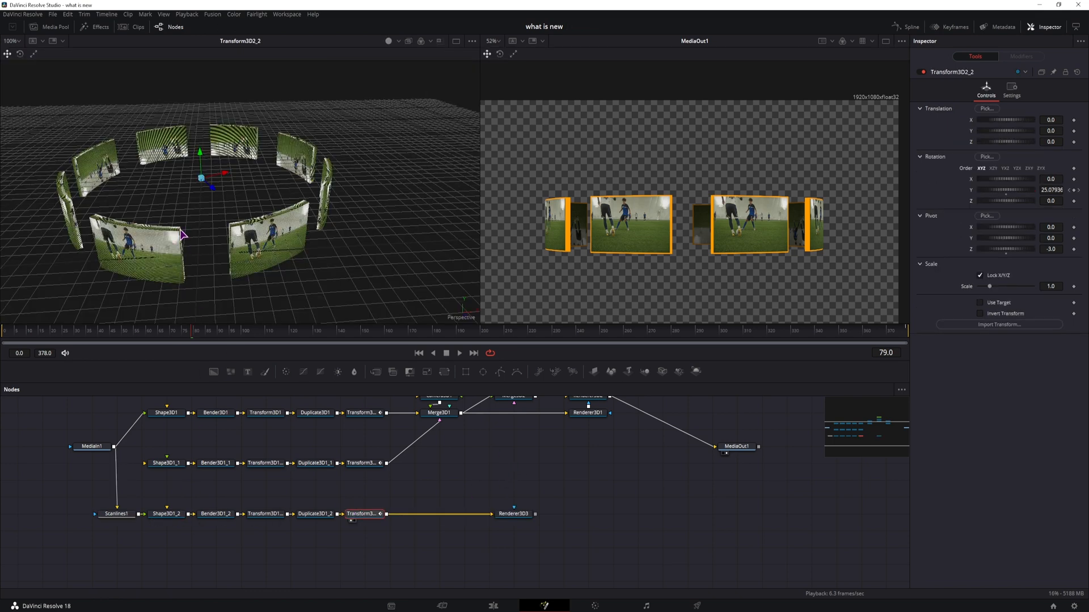
Step: Keyframe Transform3D2_2's Y rotation at 0 on the first frame and -2000 on the last frame
{"action": "left_click", "coordinate": [167, 514]}
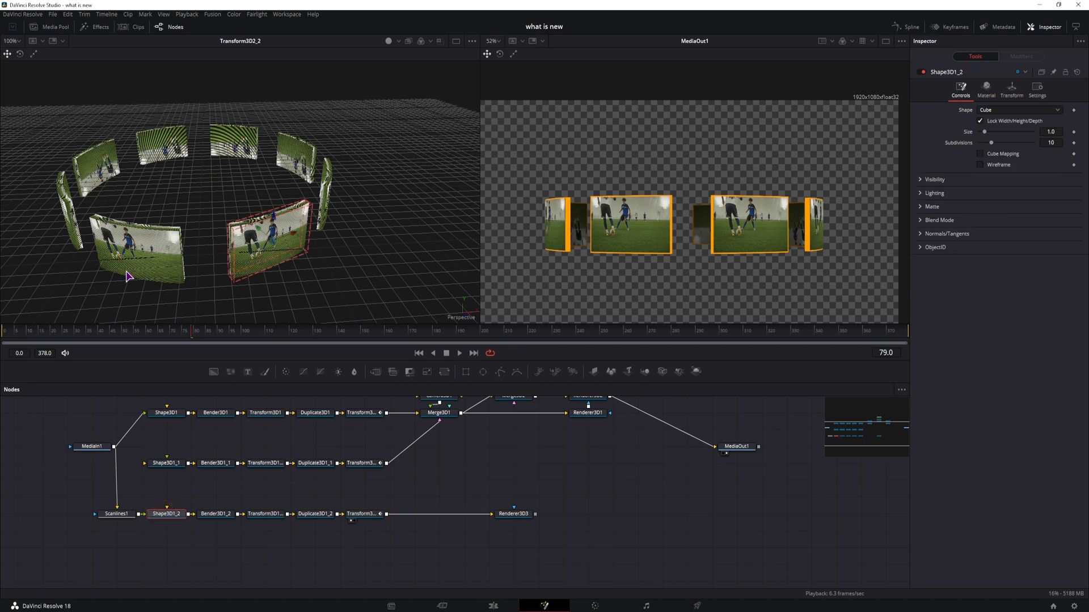
{"action": "left_click", "coordinate": [366, 515]}
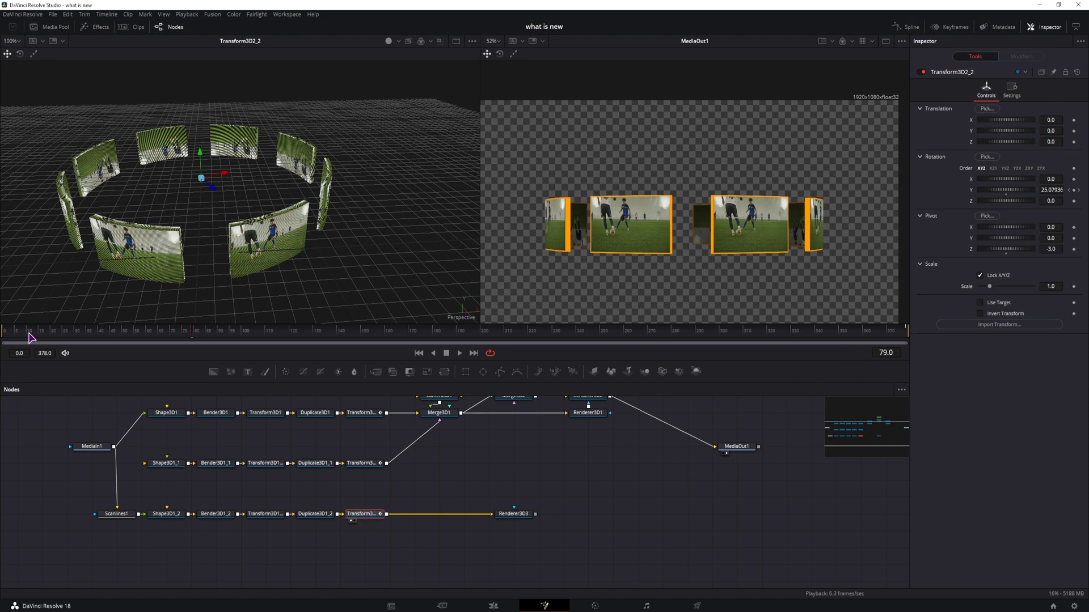
{"action": "left_click_drag", "start_coordinate": [29, 337], "coordinate": [3, 336]}
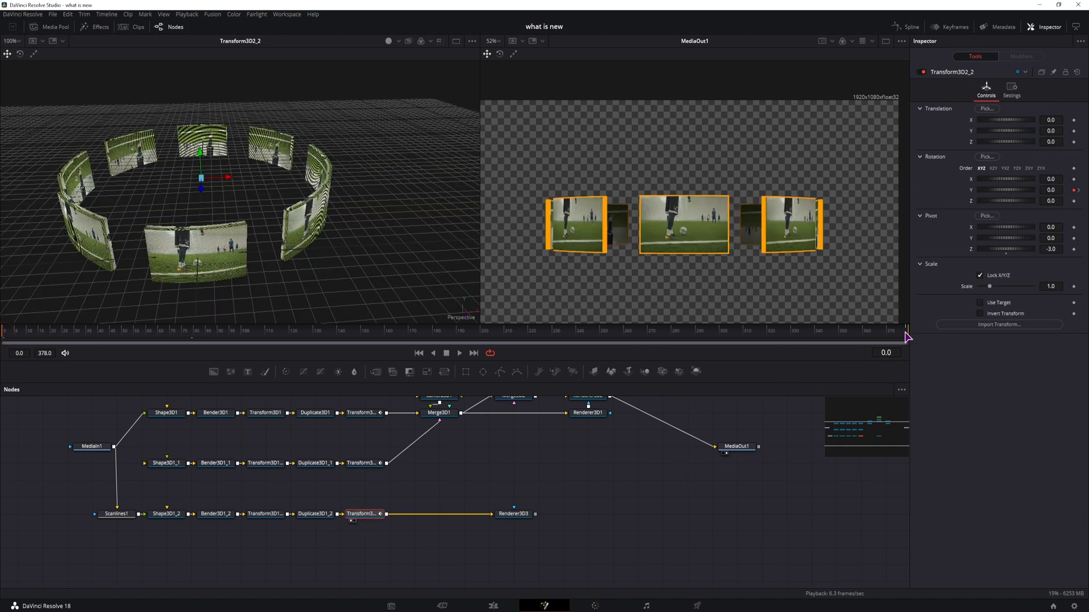
{"action": "left_click", "coordinate": [905, 334]}
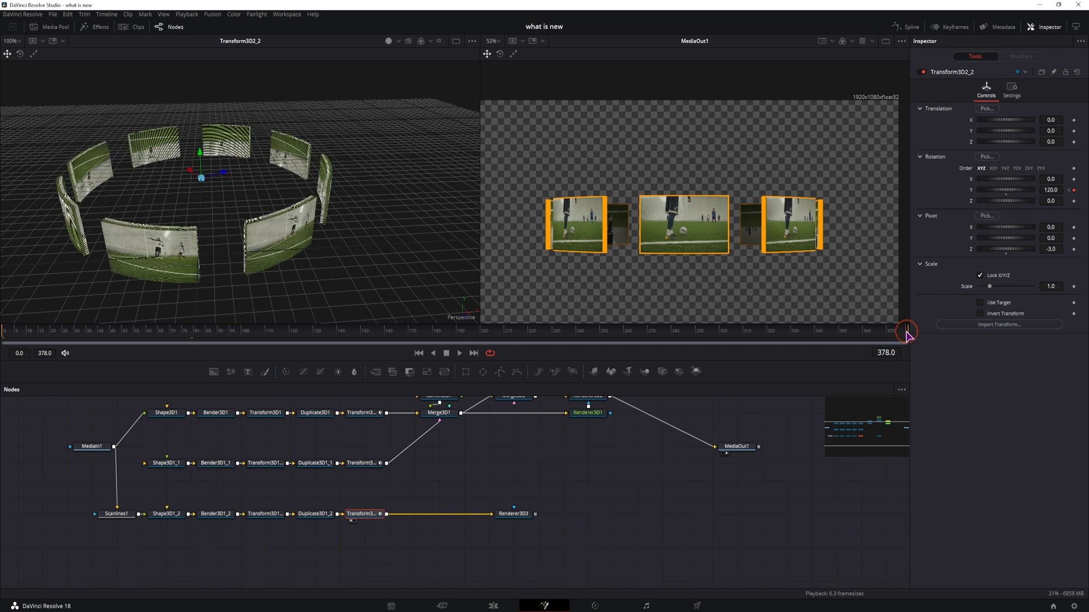
{"action": "left_click", "coordinate": [1052, 191]}
{"action": "type", "text": "-"}
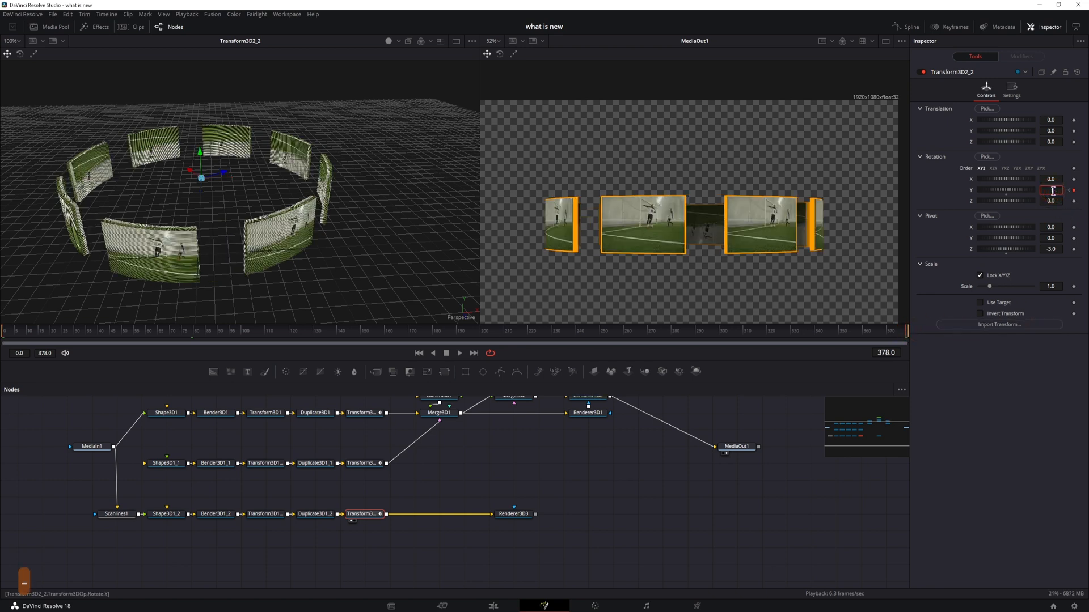
{"action": "type", "text": "2000"}
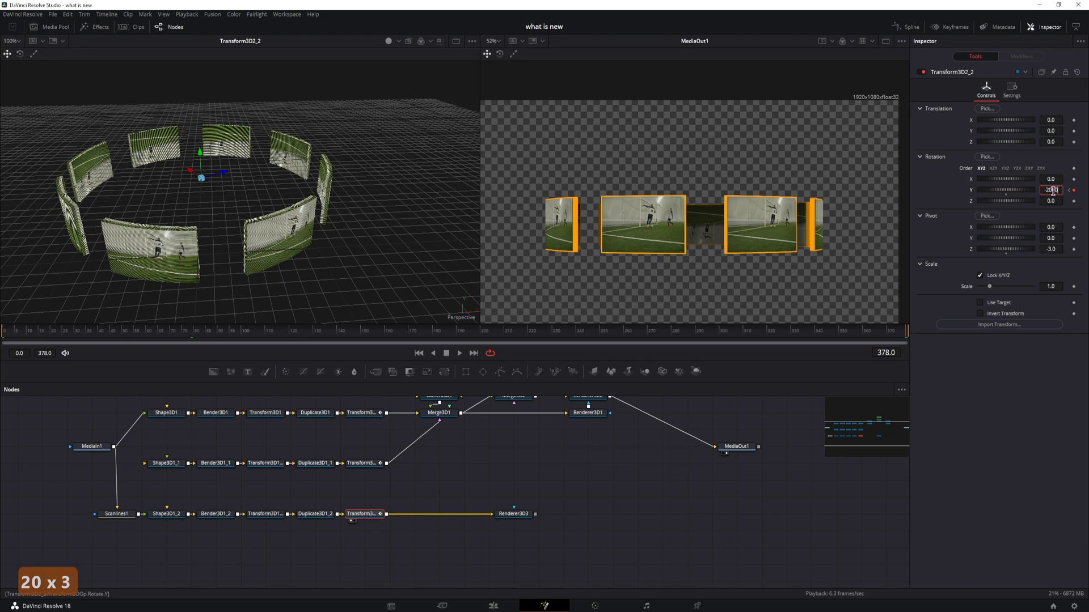
Step: View Renderer3D3 and enable Motion Blur in its settings
{"action": "left_click", "coordinate": [521, 516]}
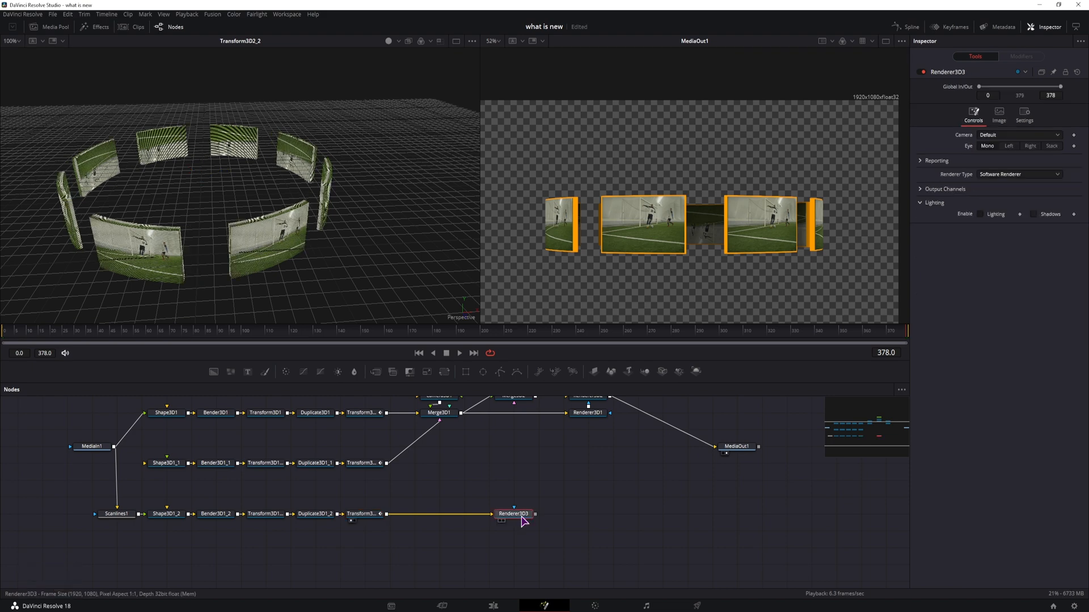
{"action": "left_click", "coordinate": [522, 519]}
{"action": "key", "text": "1"}
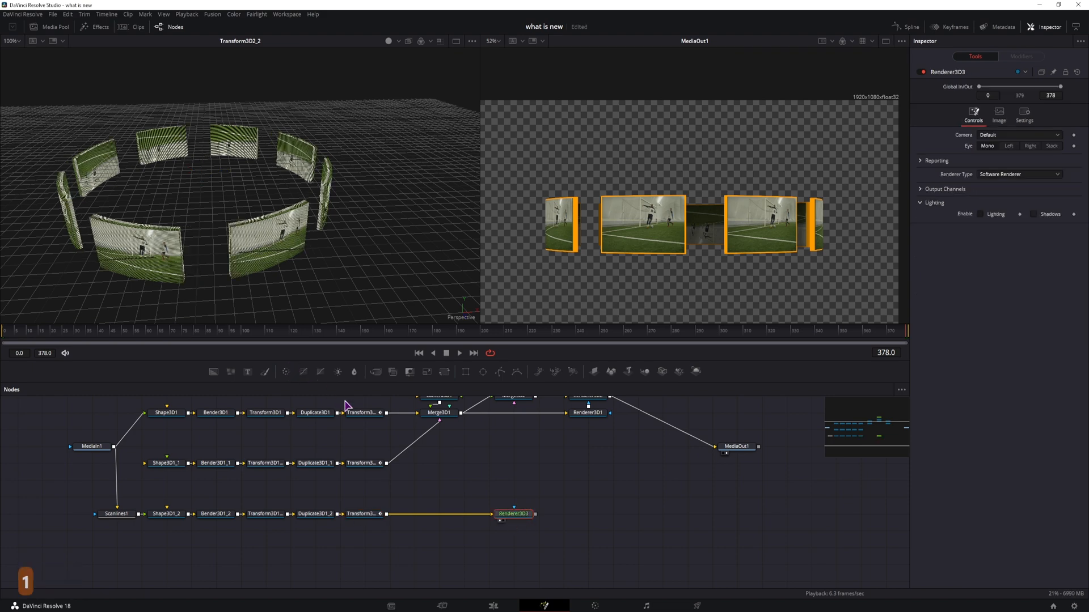
{"action": "left_click_drag", "start_coordinate": [385, 334], "coordinate": [556, 339]}
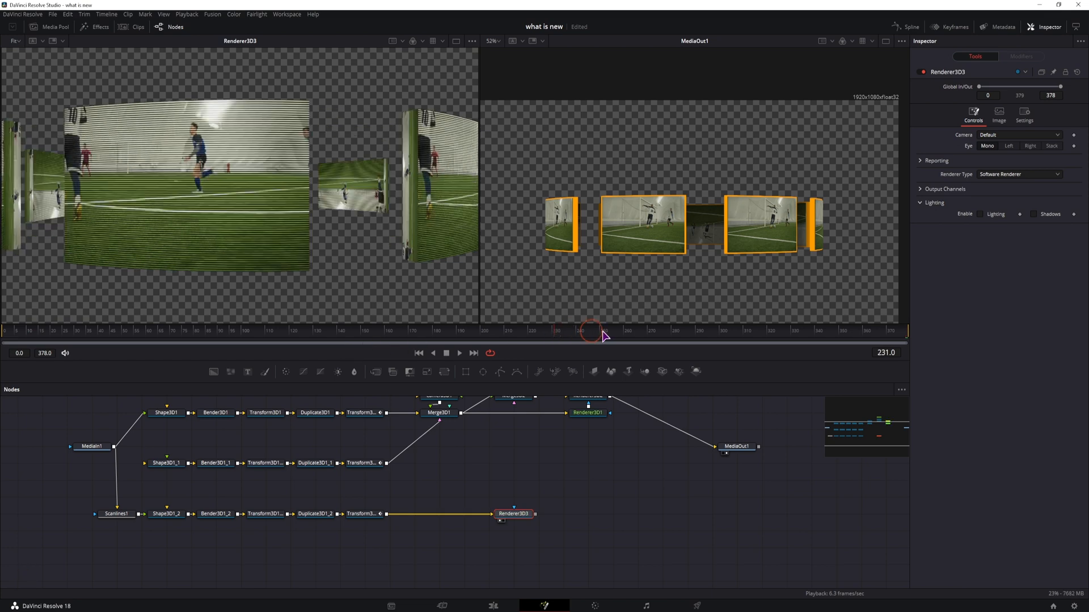
{"action": "left_click", "coordinate": [1026, 116]}
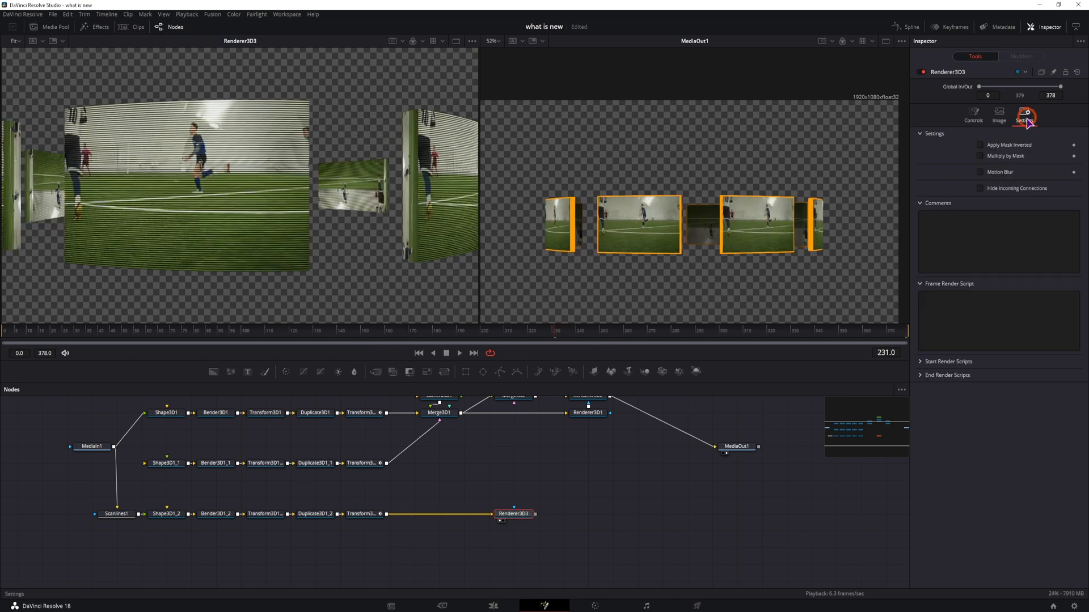
{"action": "left_click", "coordinate": [980, 172]}
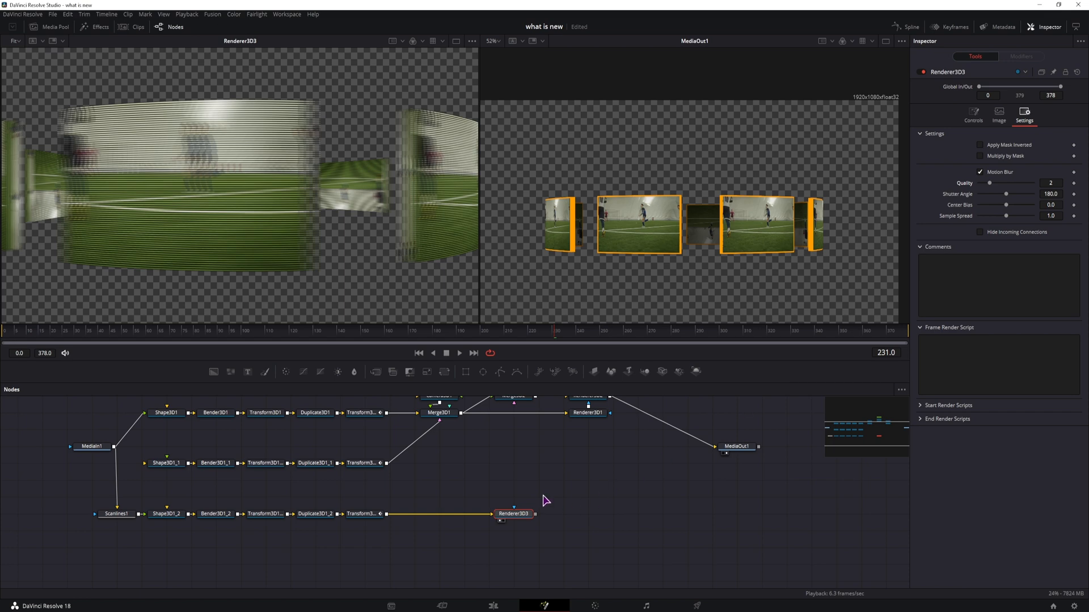
Step: Add a Merge node combining Renderer3D2 and Renderer3D3 into MediaOut1
{"action": "left_click_drag", "start_coordinate": [719, 497], "coordinate": [599, 540]}
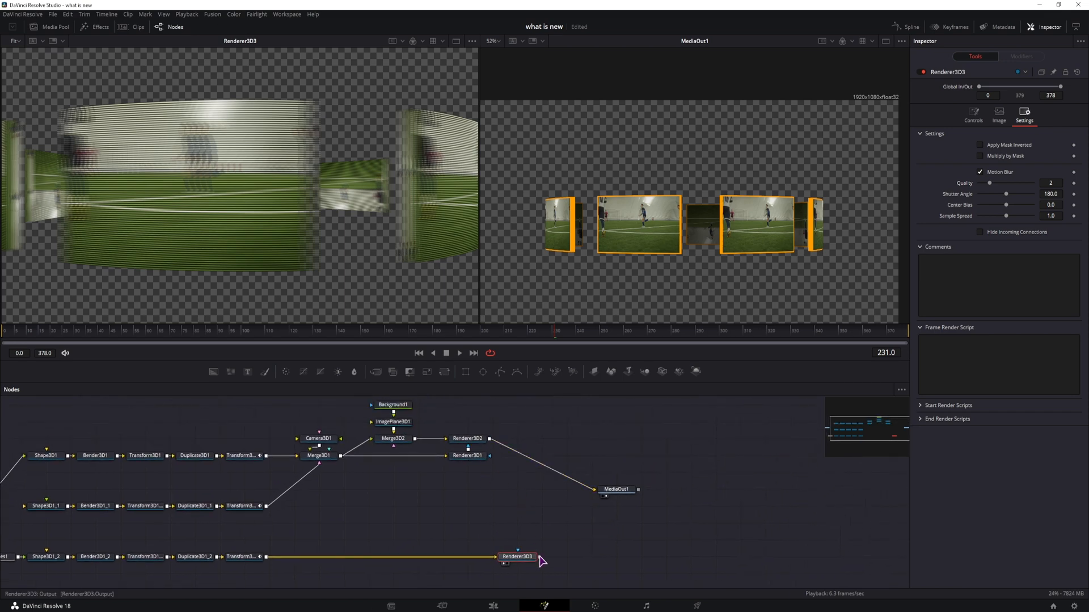
{"action": "left_click_drag", "start_coordinate": [539, 557], "coordinate": [493, 442]}
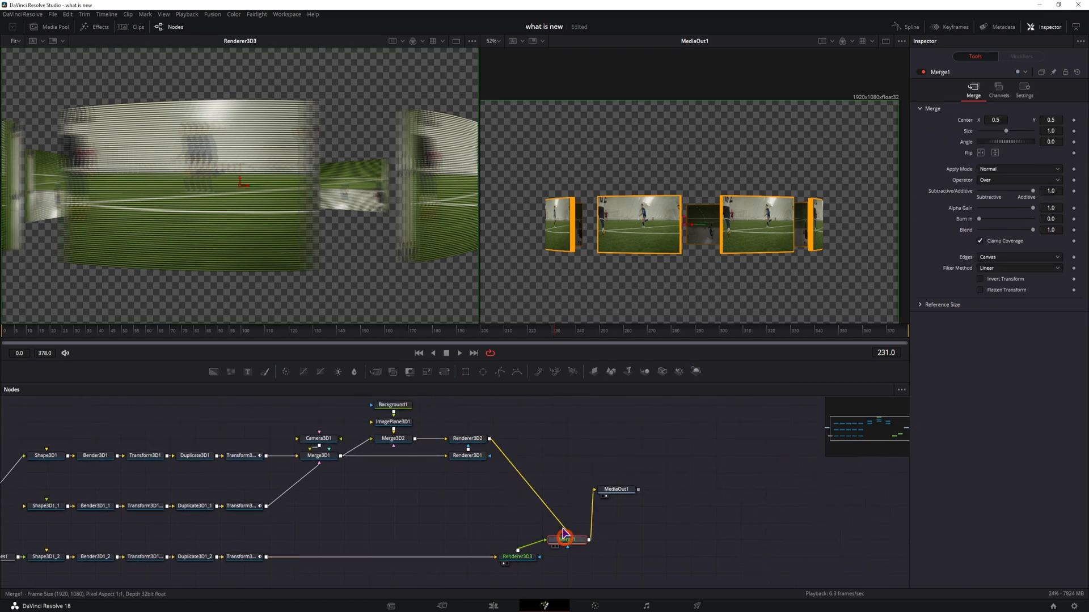
{"action": "left_click_drag", "start_coordinate": [564, 533], "coordinate": [542, 434]}
{"action": "left_click_drag", "start_coordinate": [525, 563], "coordinate": [549, 563]}
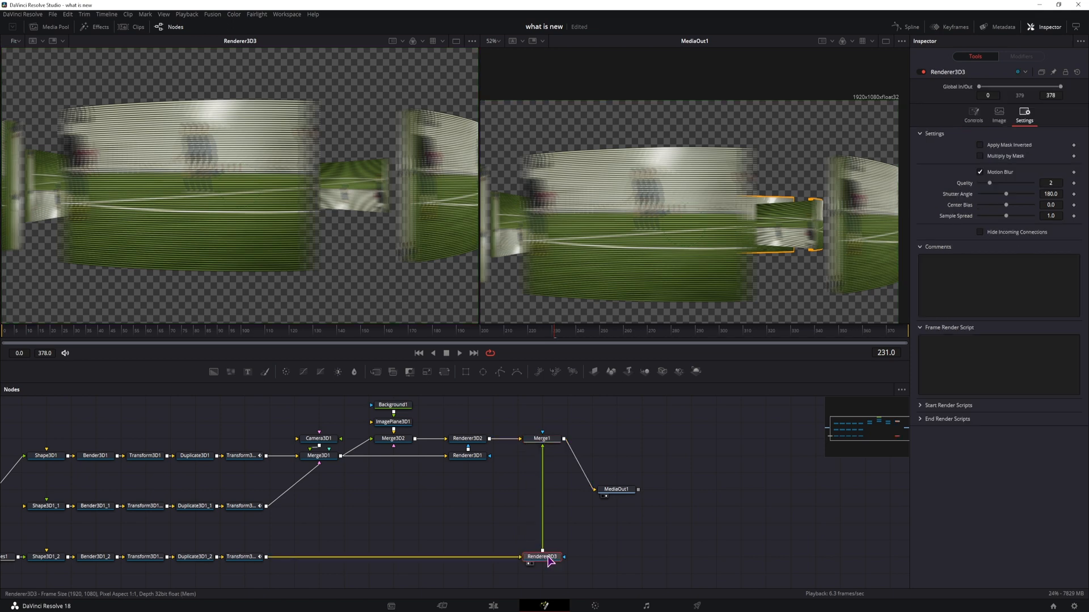
Step: Set Merge1's apply mode to Lighten and its blend to 0.8, and save the composition
{"action": "left_click", "coordinate": [547, 445]}
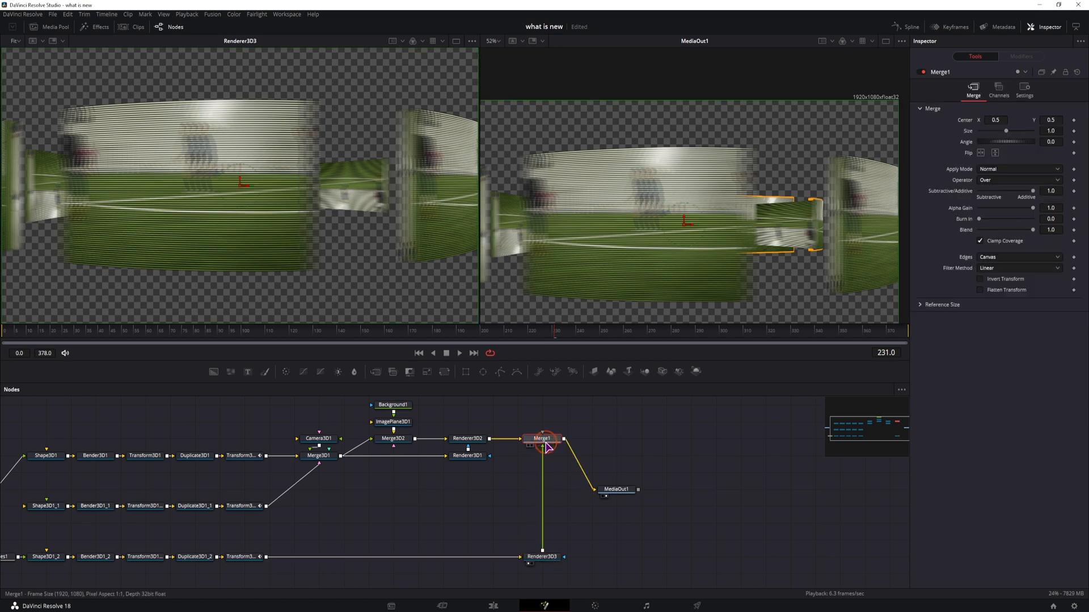
{"action": "left_click", "coordinate": [993, 170]}
{"action": "left_click", "coordinate": [1000, 269]}
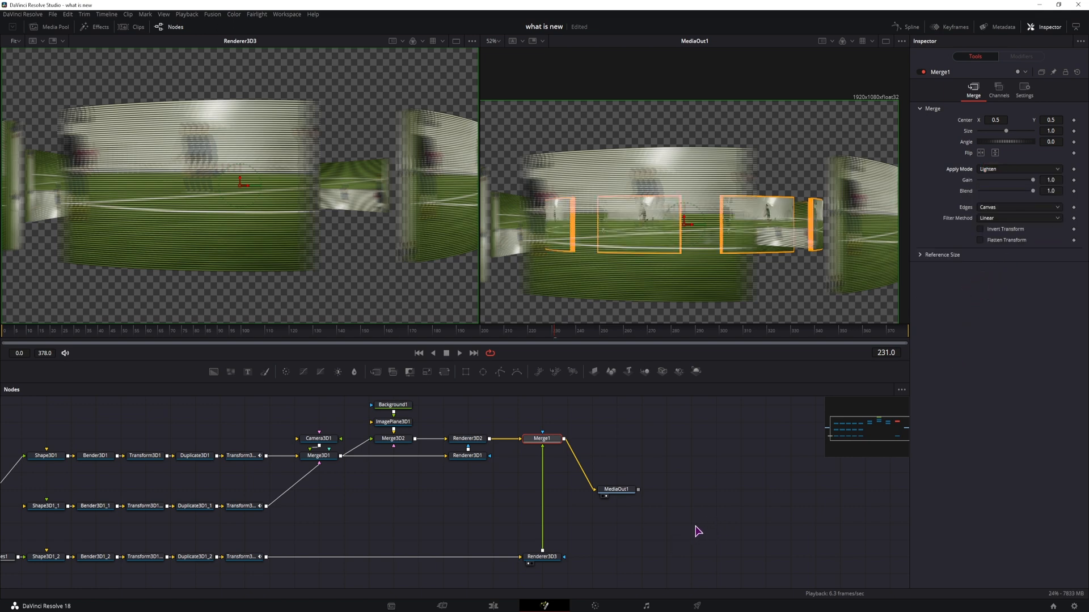
{"action": "left_click", "coordinate": [1050, 190]}
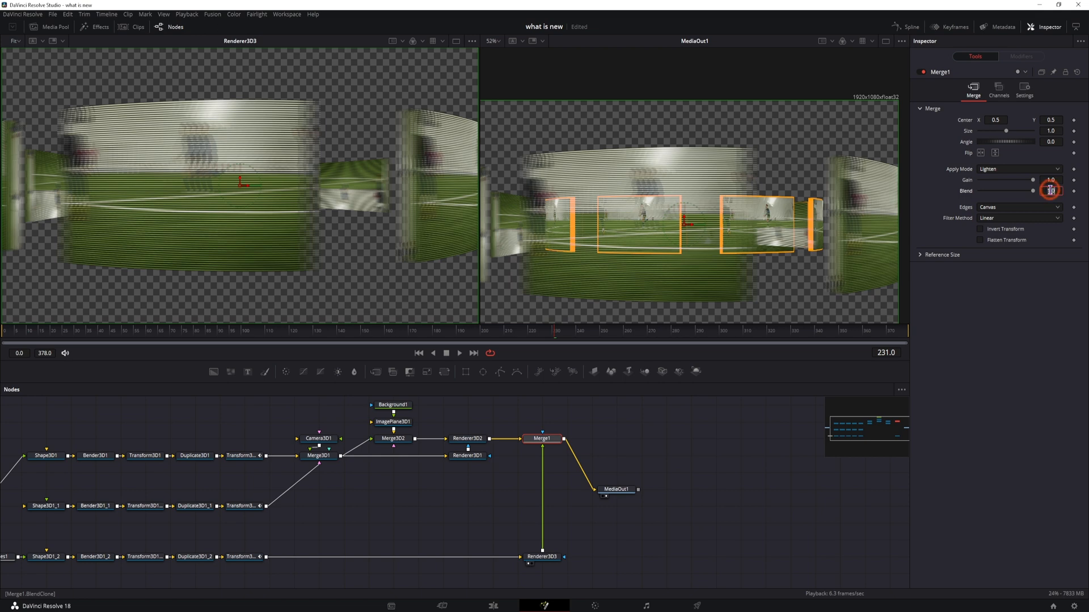
{"action": "type", "text": "0.8"}
{"action": "key", "text": "Return"}
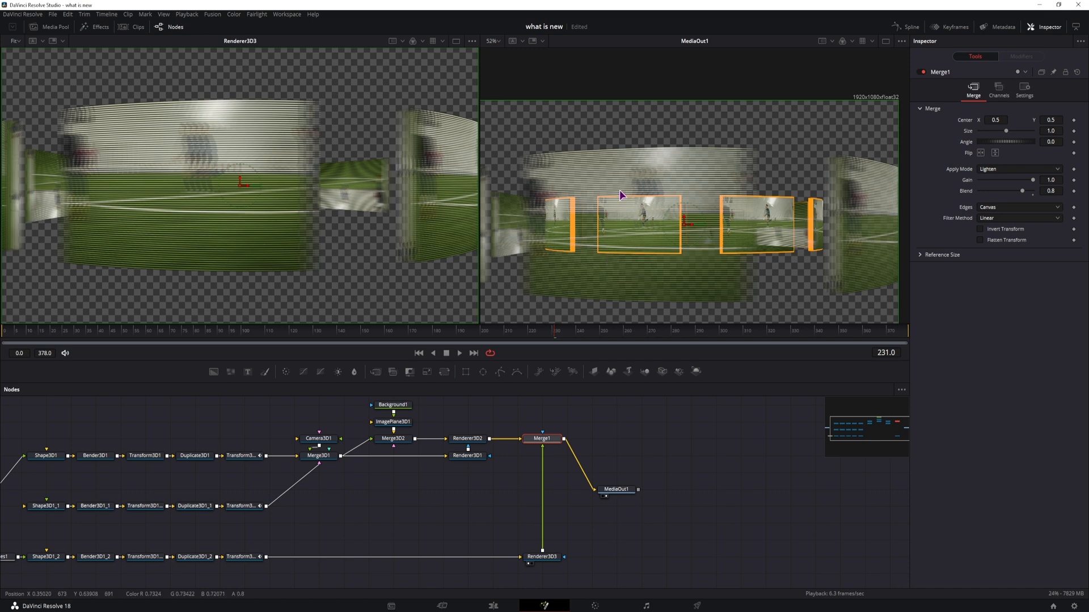
{"action": "key", "text": "ctrl+s"}
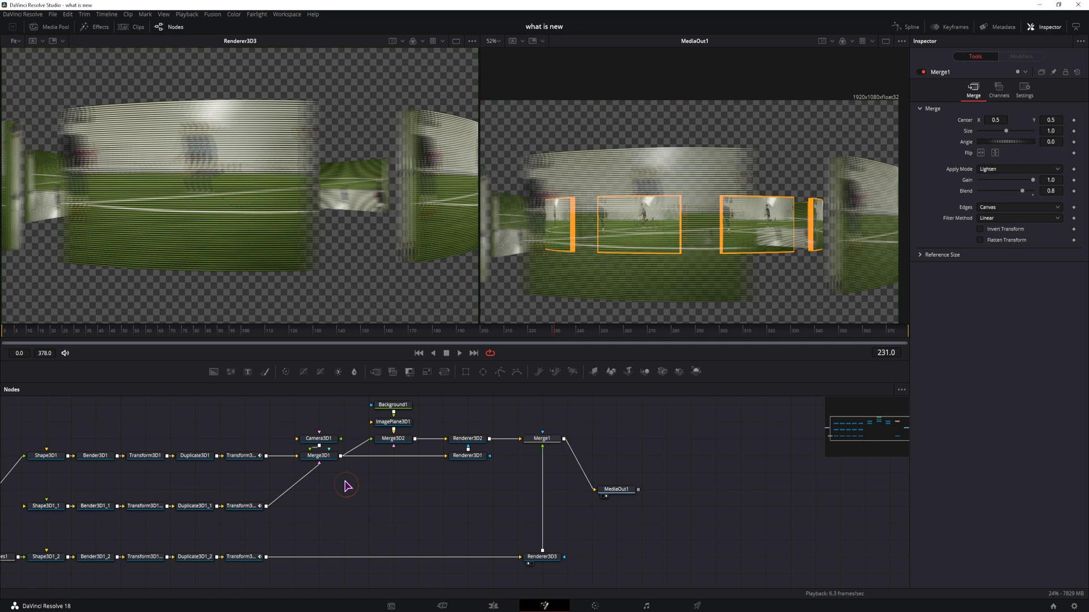
Step: Feed Camera3D1 into a Merge3D3 ahead of Renderer3D3 and tidy the node layout
{"action": "left_click_drag", "start_coordinate": [326, 438], "coordinate": [267, 560]}
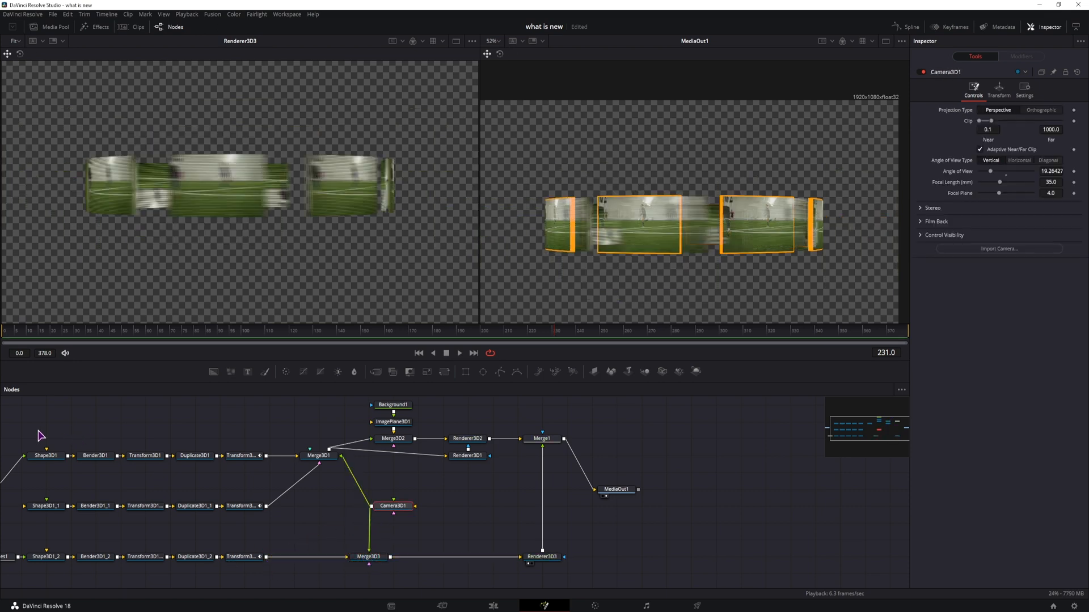
{"action": "left_click_drag", "start_coordinate": [40, 435], "coordinate": [270, 528]}
{"action": "left_click_drag", "start_coordinate": [291, 574], "coordinate": [17, 545]}
{"action": "left_click_drag", "start_coordinate": [352, 488], "coordinate": [435, 529]}
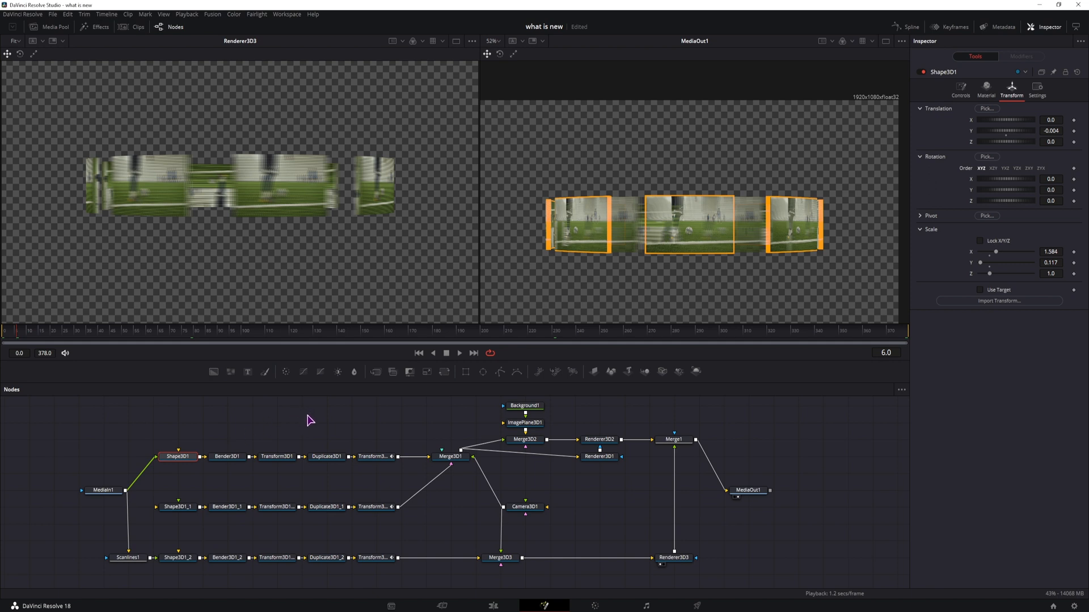
Step: Change the first chain's Shape3D1 shape to Cylinder
{"action": "left_click", "coordinate": [961, 90]}
{"action": "left_click", "coordinate": [999, 110]}
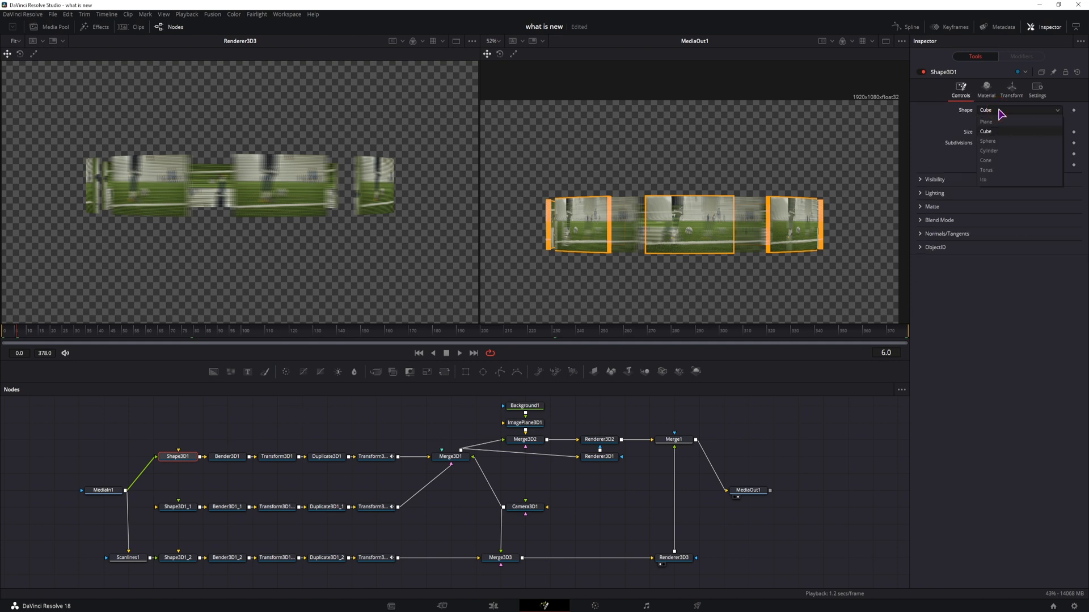
{"action": "left_click", "coordinate": [1001, 152]}
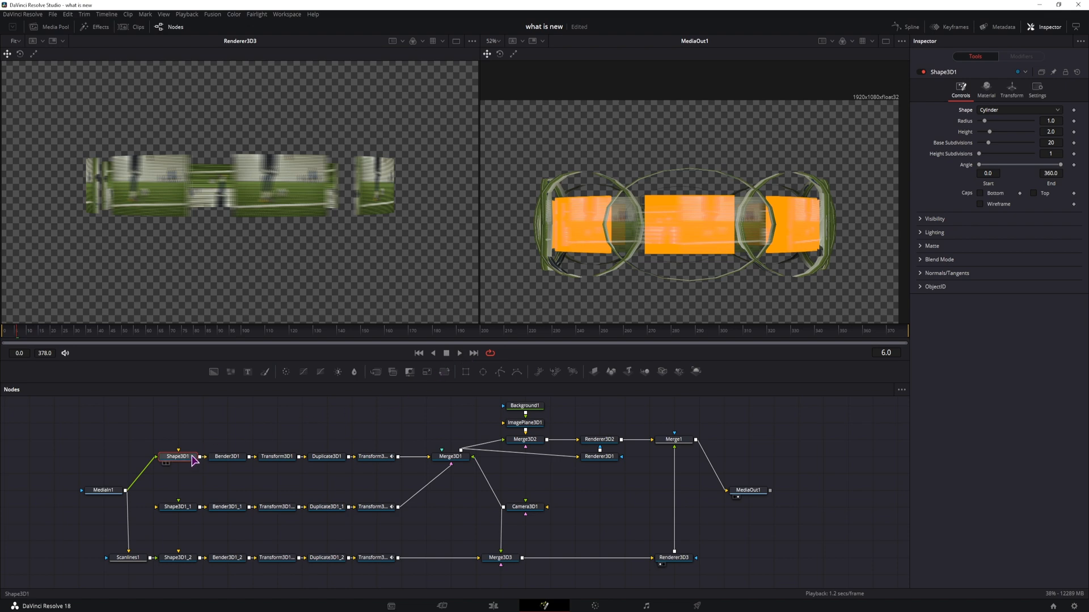
Step: Set Shape3D1's base subdivisions to 3 and turn off its bottom cap
{"action": "left_click", "coordinate": [378, 458]}
{"action": "key", "text": "1"}
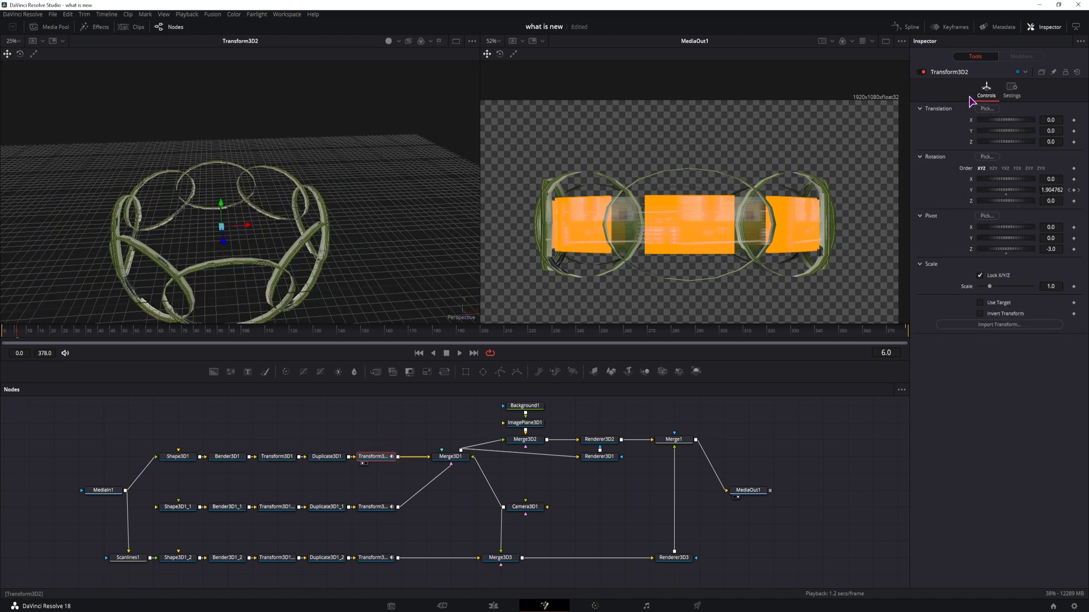
{"action": "left_click", "coordinate": [178, 457]}
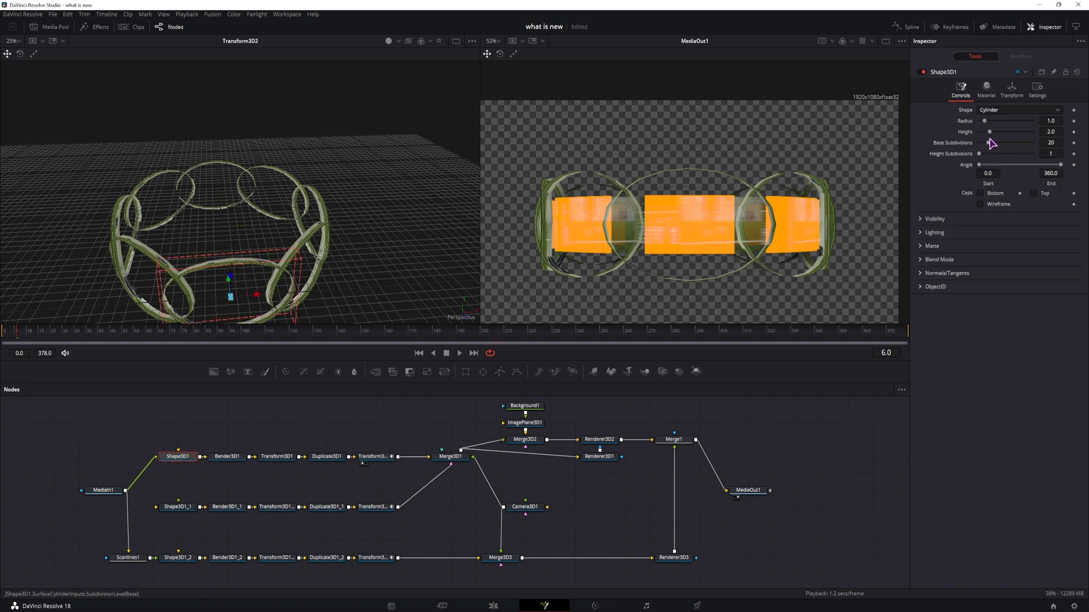
{"action": "left_click_drag", "start_coordinate": [994, 143], "coordinate": [979, 143]}
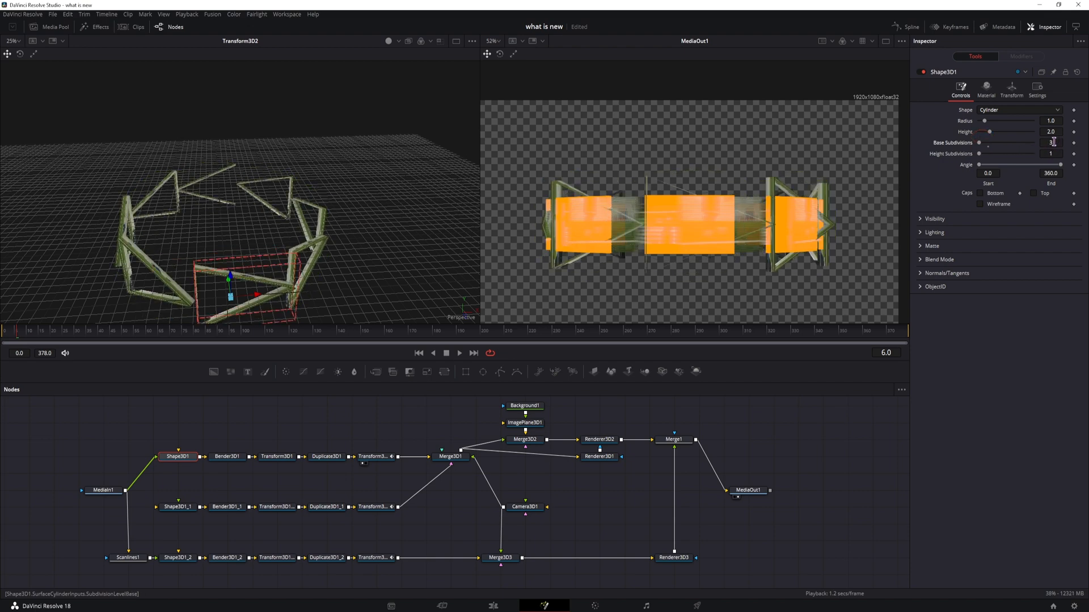
{"action": "left_click", "coordinate": [1053, 142]}
{"action": "key", "text": "Up"}
{"action": "key", "text": "Up"}
{"action": "key", "text": "Up"}
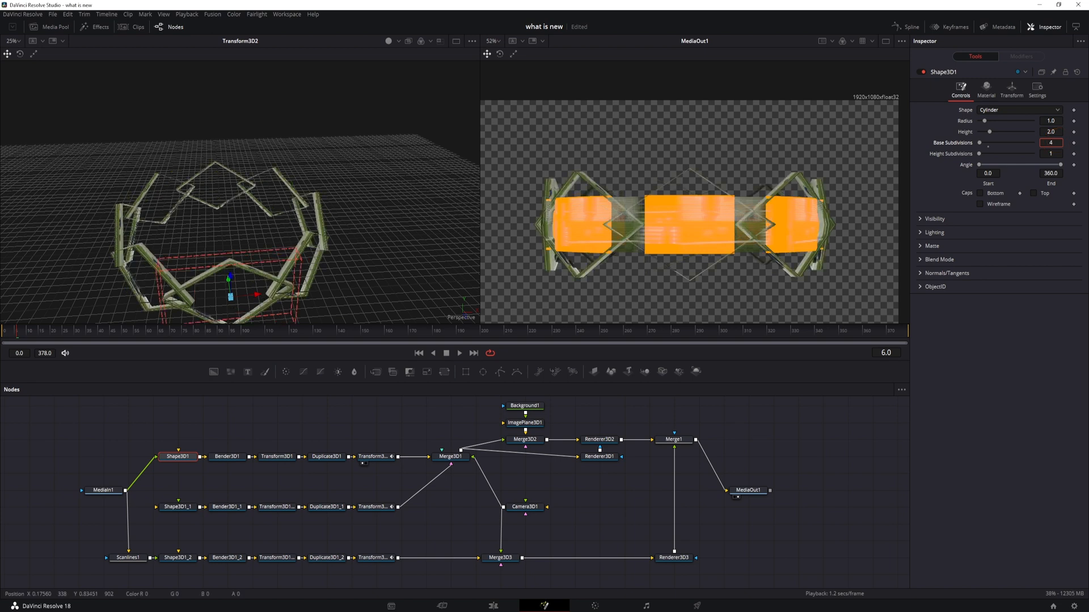
{"action": "key", "text": "Up"}
{"action": "key", "text": "Up"}
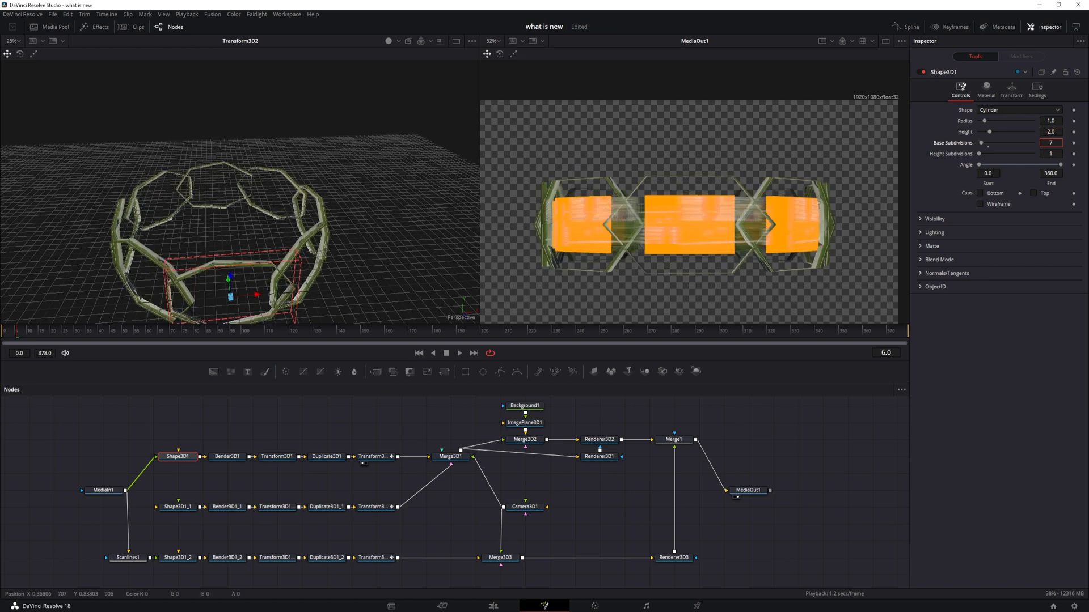
{"action": "key", "text": "Up"}
{"action": "key", "text": "Up"}
{"action": "key", "text": "Up"}
{"action": "key", "text": "Up"}
{"action": "key", "text": "Up"}
{"action": "key", "text": "Up"}
{"action": "key", "text": "Up"}
{"action": "key", "text": "Up"}
{"action": "key", "text": "Up"}
{"action": "key", "text": "Up"}
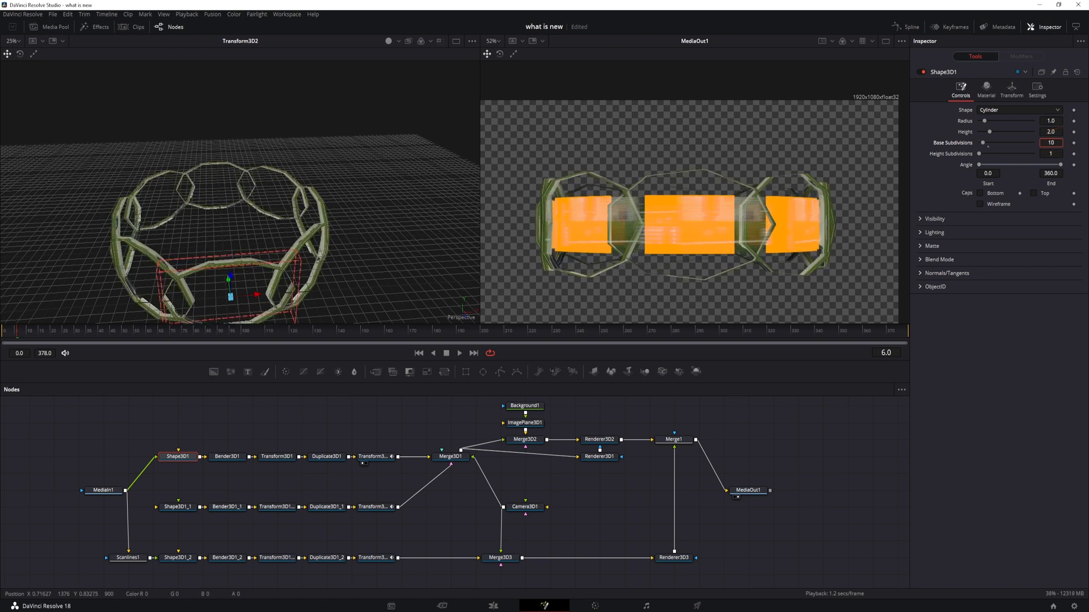
{"action": "key", "text": "Up"}
{"action": "key", "text": "Up"}
{"action": "key", "text": "Up"}
{"action": "key", "text": "Up"}
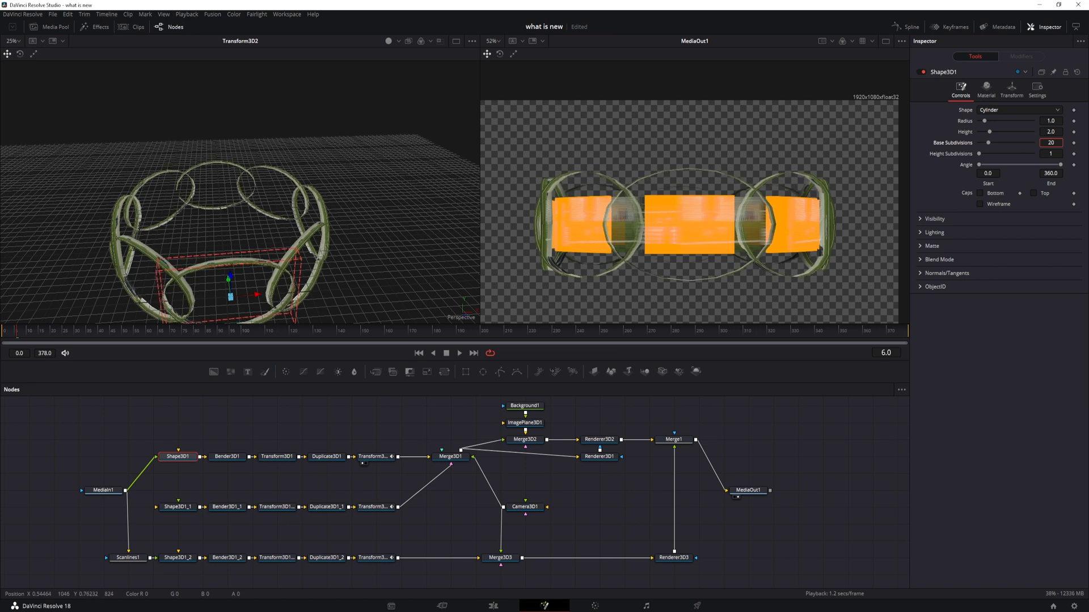
{"action": "left_click_drag", "start_coordinate": [989, 142], "coordinate": [974, 144]}
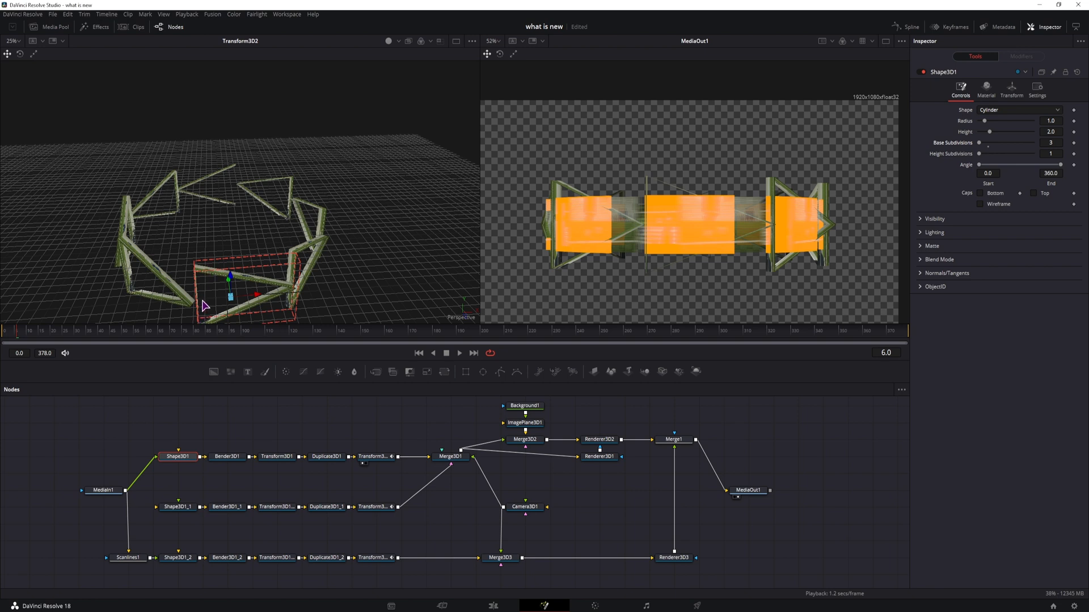
{"action": "left_click", "coordinate": [1033, 193]}
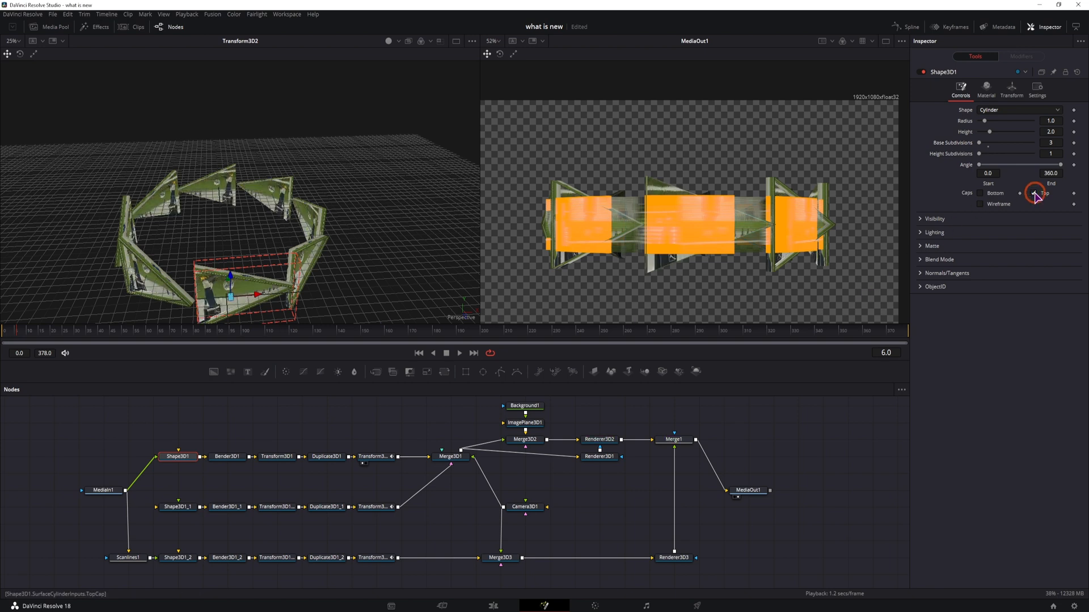
Step: Turn Shape3D1's bottom cap back on
{"action": "left_click", "coordinate": [979, 194]}
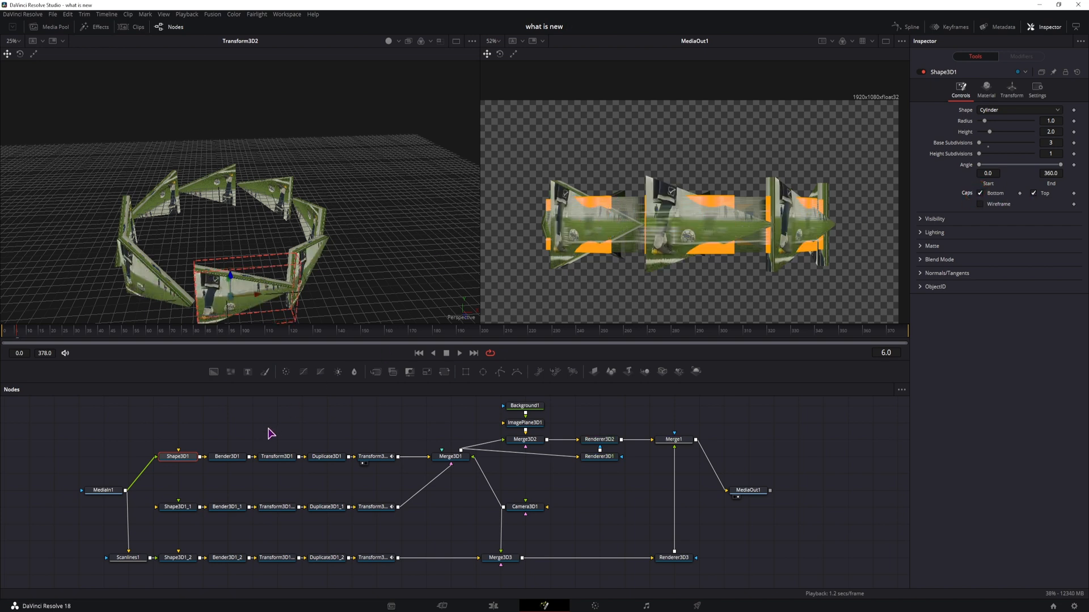
Step: Change Shape3D1_1's shape to Cylinder with 3 base subdivisions and turn off both its bottom and top caps
{"action": "left_click", "coordinate": [182, 507]}
{"action": "left_click", "coordinate": [1016, 110]}
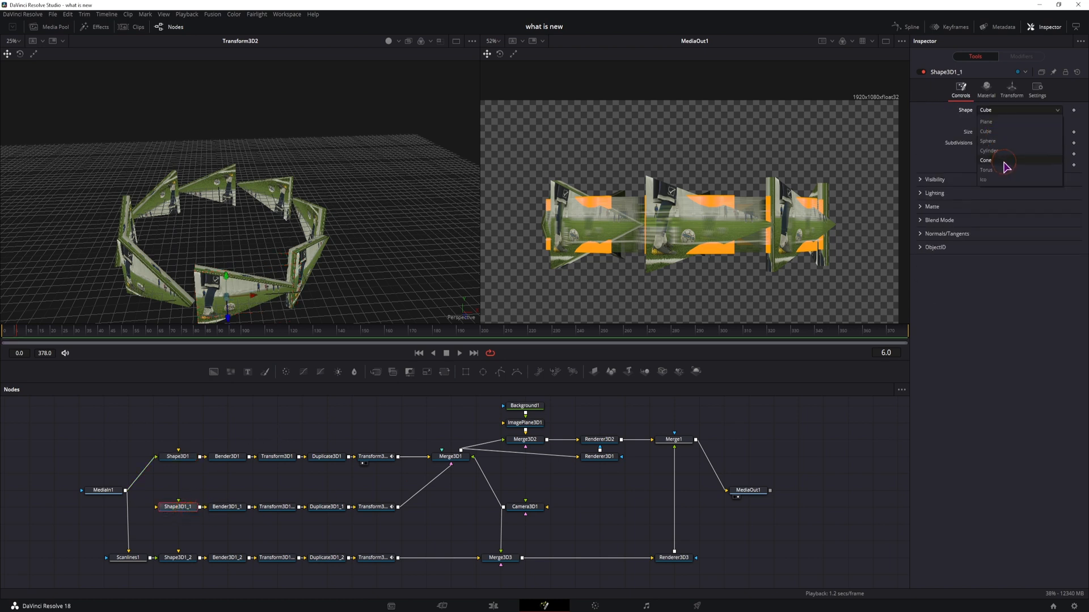
{"action": "left_click", "coordinate": [999, 157]}
{"action": "left_click_drag", "start_coordinate": [1053, 143], "coordinate": [941, 148]}
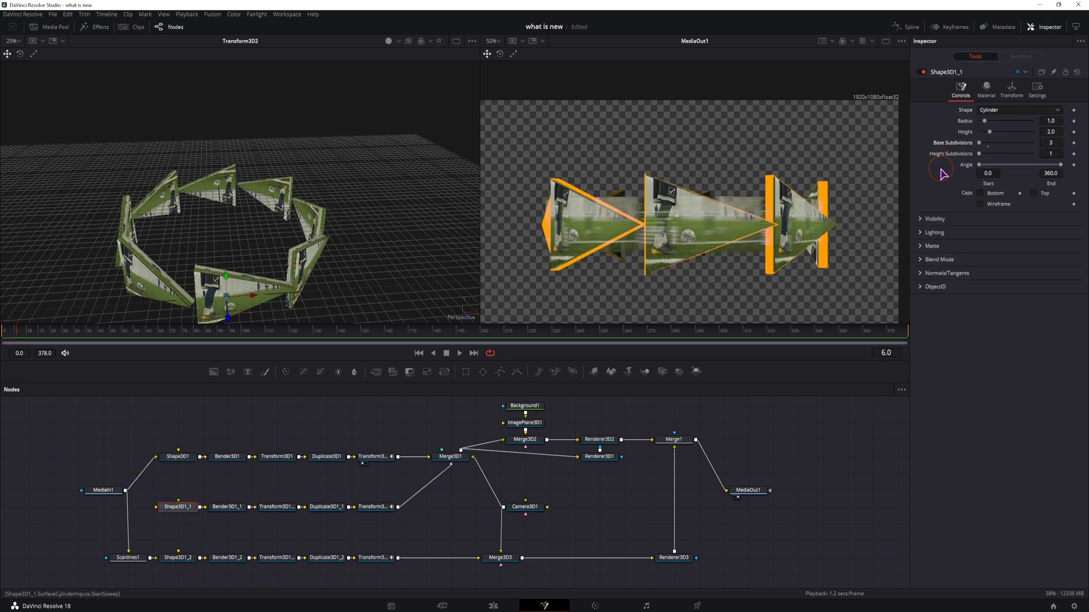
{"action": "left_click", "coordinate": [980, 194]}
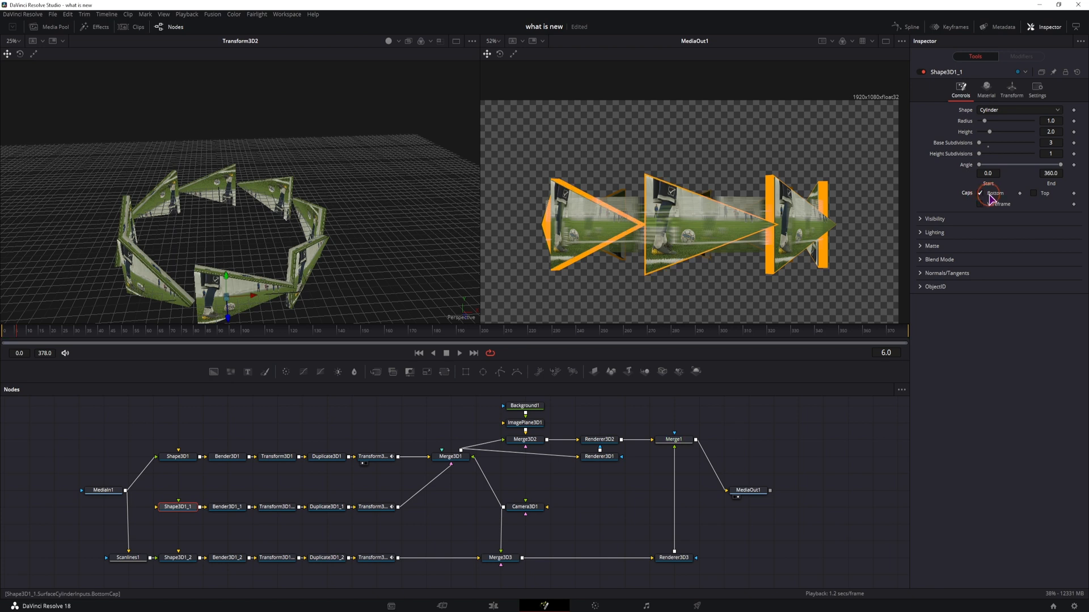
{"action": "left_click", "coordinate": [1034, 193]}
Step: Increase Shape3D1_1's X scale to about 1.733
{"action": "left_click", "coordinate": [1011, 89]}
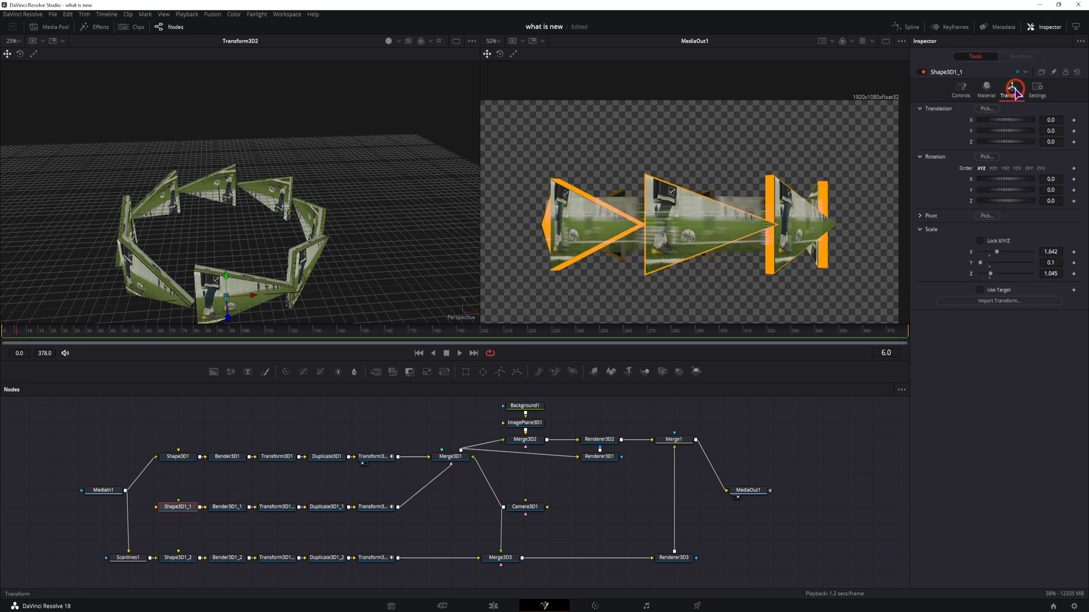
{"action": "left_click_drag", "start_coordinate": [1049, 252], "coordinate": [1058, 250]}
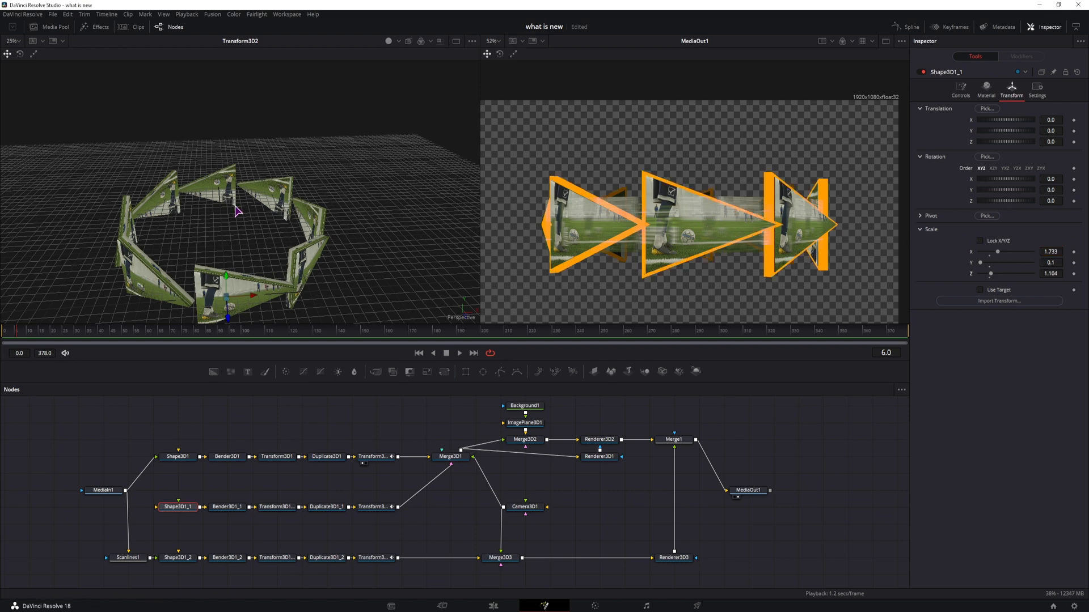
Step: Raise Shape3D1's base subdivisions to 100 and save the composition
{"action": "left_click_drag", "start_coordinate": [235, 206], "coordinate": [295, 303]}
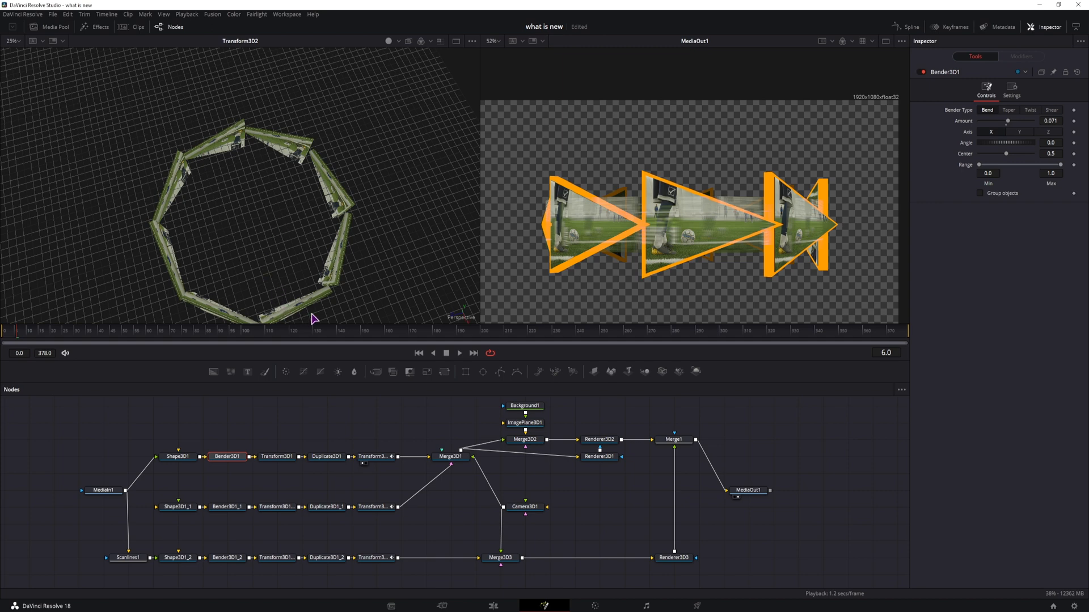
{"action": "left_click", "coordinate": [189, 457]}
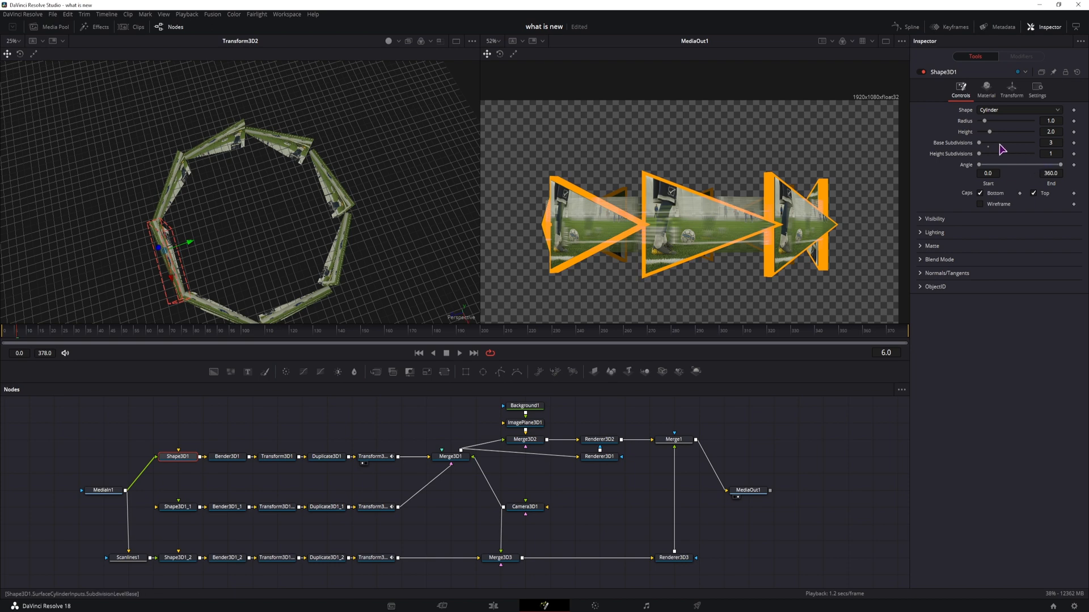
{"action": "left_click_drag", "start_coordinate": [982, 146], "coordinate": [1035, 144]}
{"action": "left_click_drag", "start_coordinate": [326, 252], "coordinate": [301, 218]}
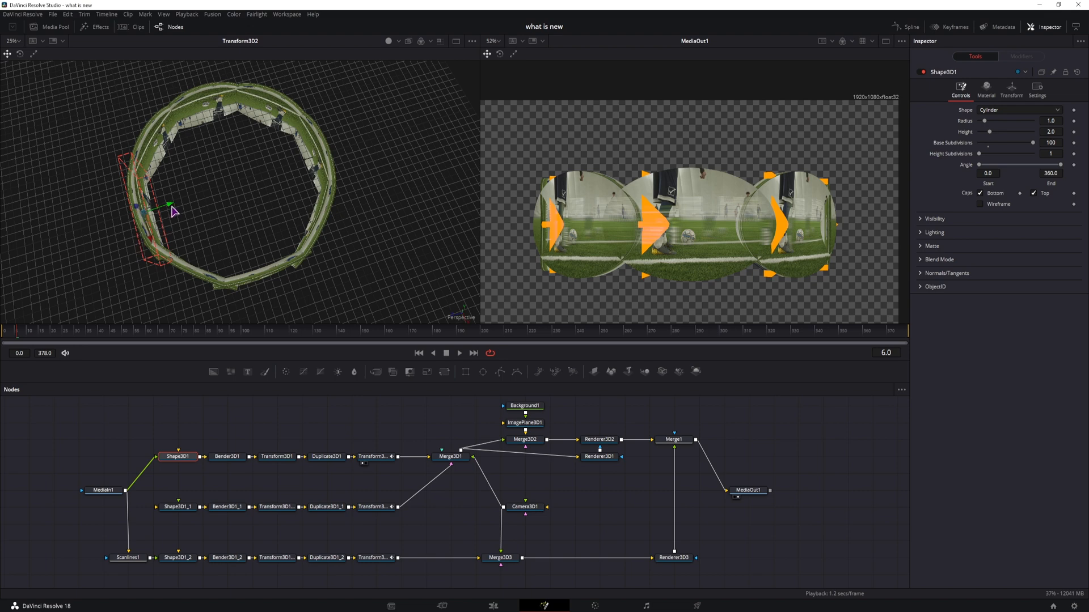
{"action": "left_click_drag", "start_coordinate": [173, 211], "coordinate": [94, 239]}
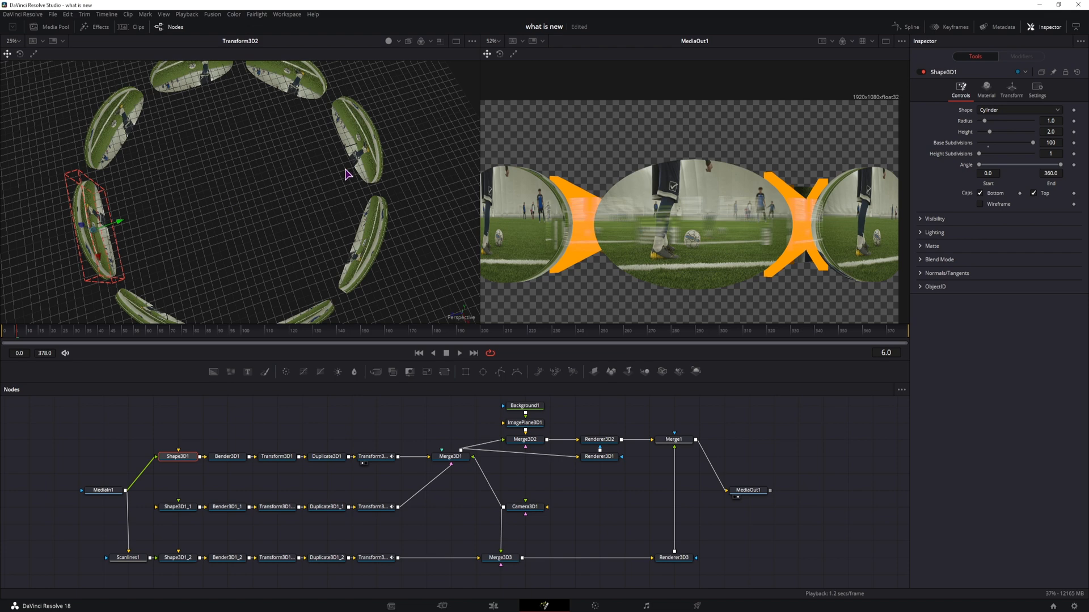
{"action": "key", "text": "ctrl+s"}
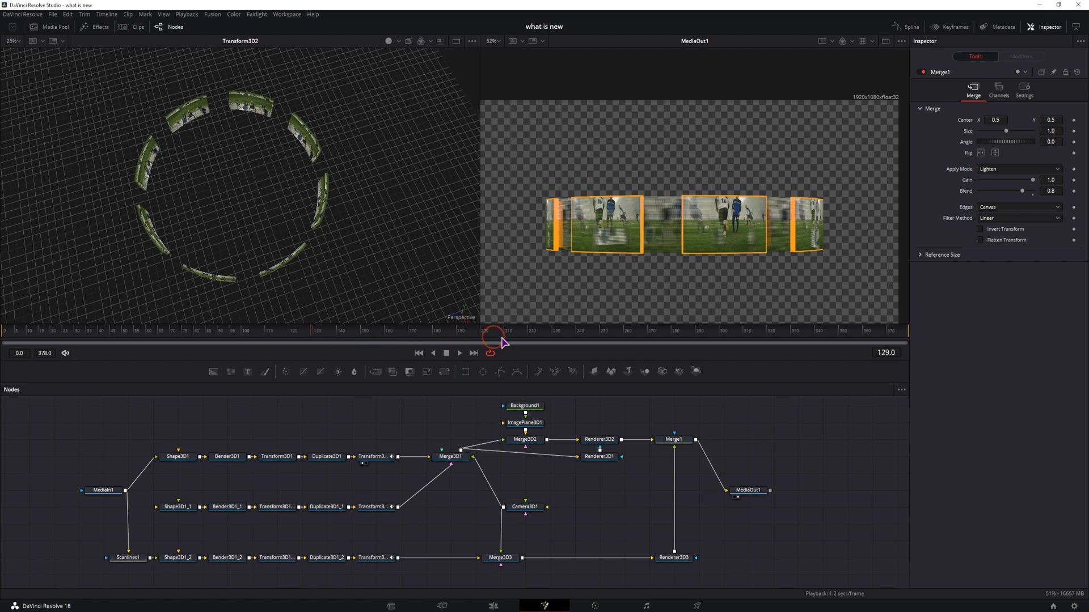
Step: Enable Use Target on Camera3D1 and move its target to Z about -2.78
{"action": "left_click_drag", "start_coordinate": [502, 342], "coordinate": [629, 338]}
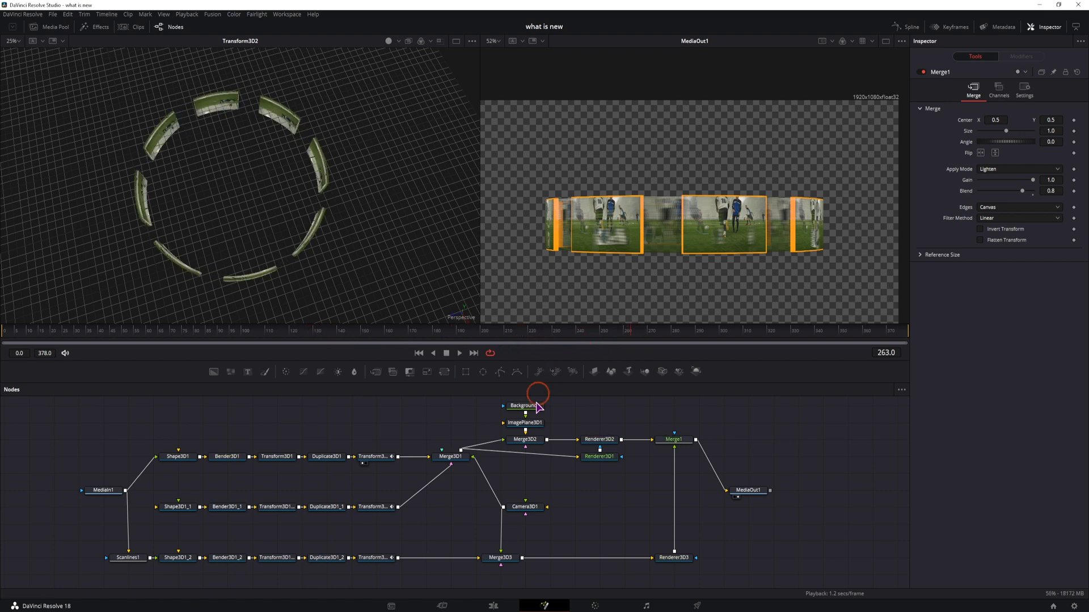
{"action": "left_click", "coordinate": [525, 507]}
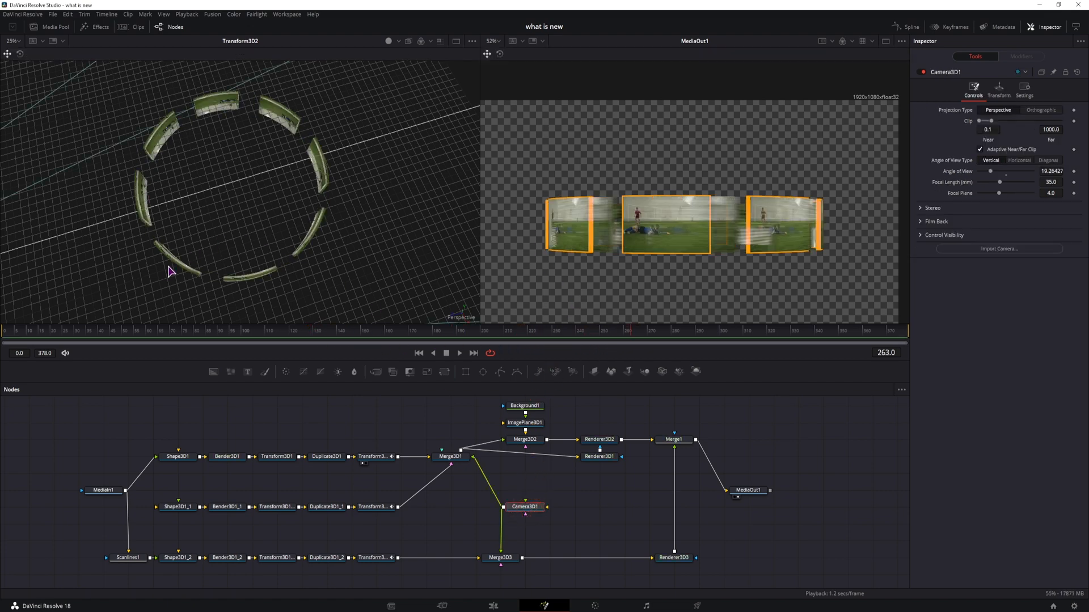
{"action": "scroll", "coordinate": [170, 271], "scroll_direction": "down", "scroll_amount": 5}
{"action": "left_click", "coordinate": [999, 89]}
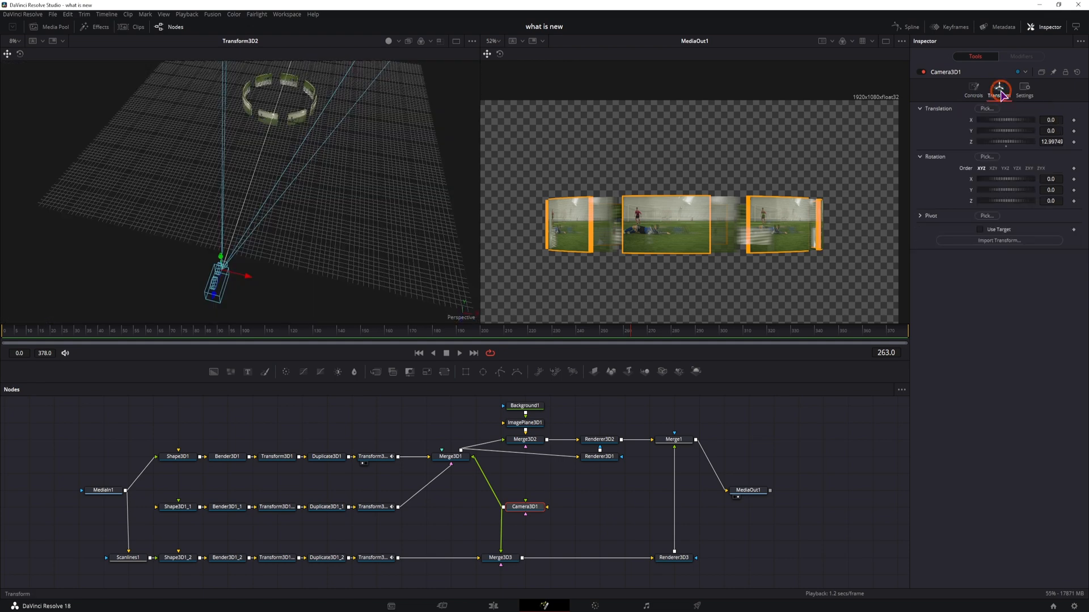
{"action": "left_click", "coordinate": [981, 229]}
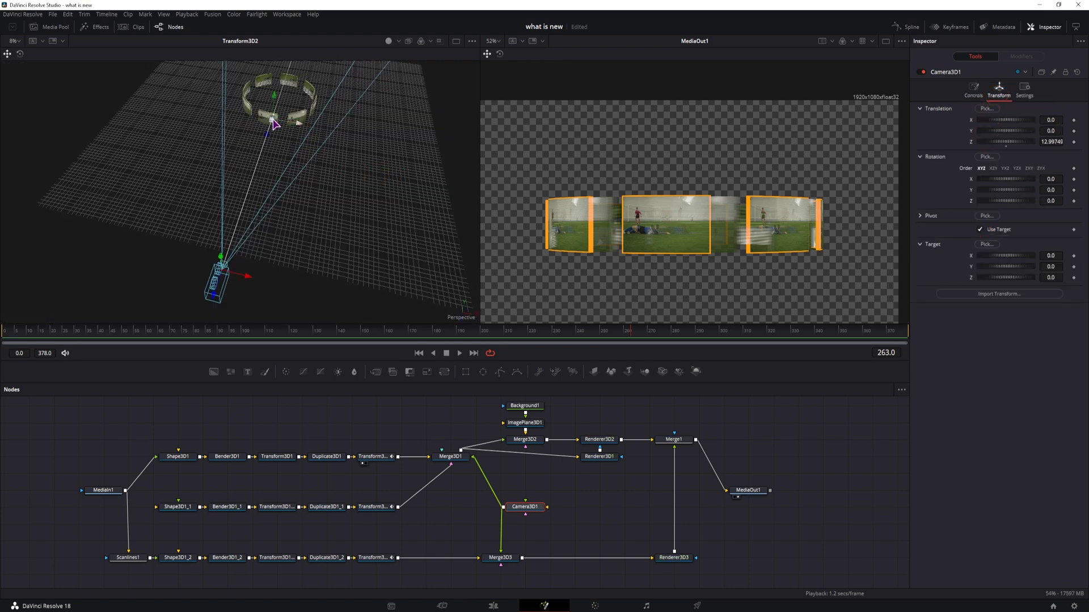
{"action": "left_click_drag", "start_coordinate": [267, 137], "coordinate": [273, 126]}
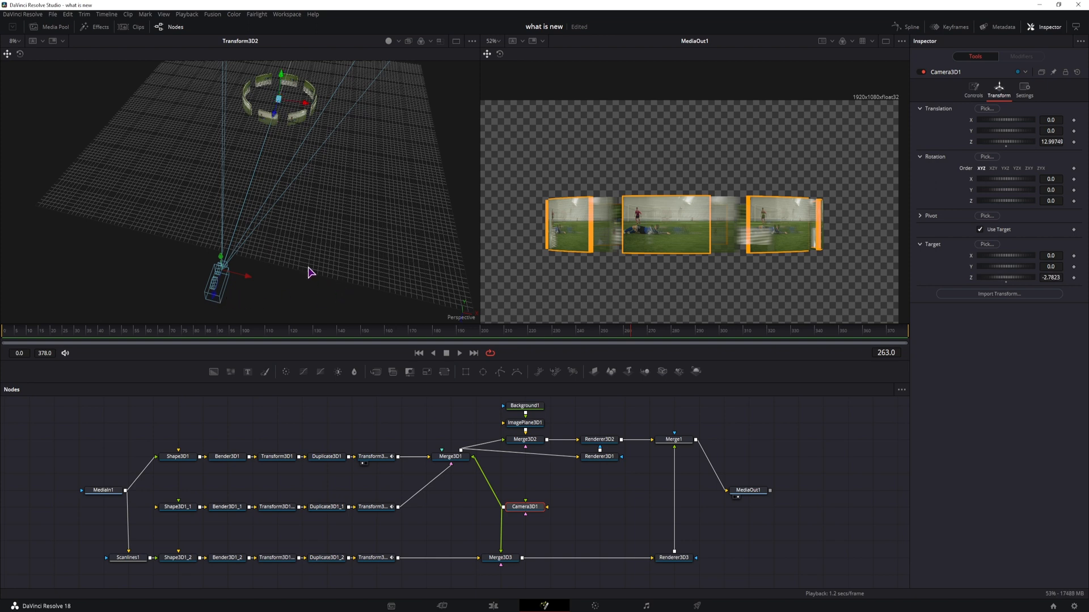
Step: Keyframe Camera3D1's X, Y and Z translation and reposition the camera at a later frame
{"action": "left_click", "coordinate": [1073, 120]}
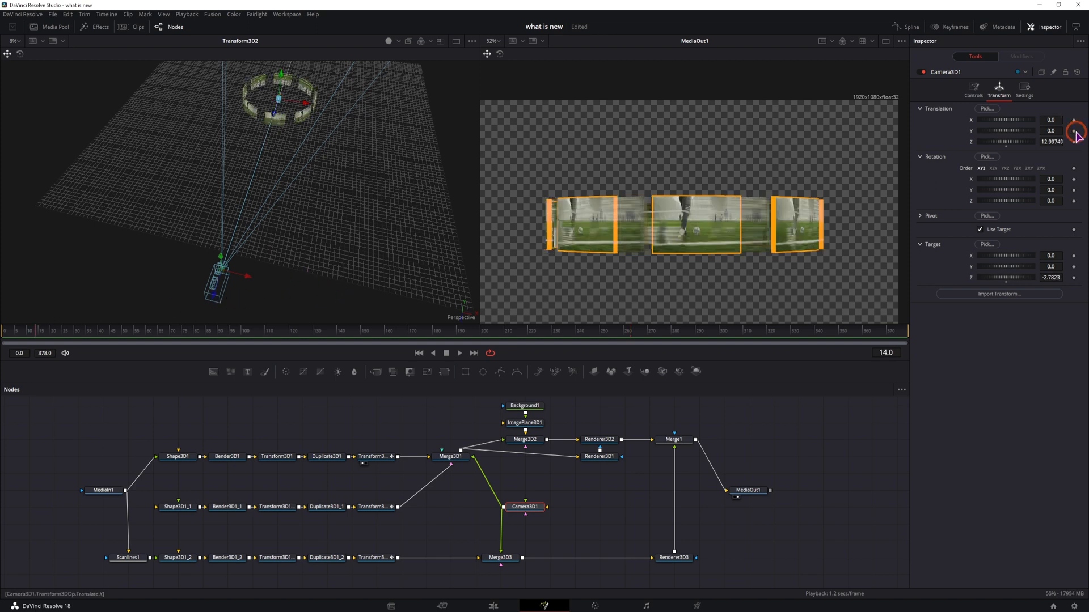
{"action": "left_click", "coordinate": [1074, 130]}
{"action": "left_click", "coordinate": [1074, 142]}
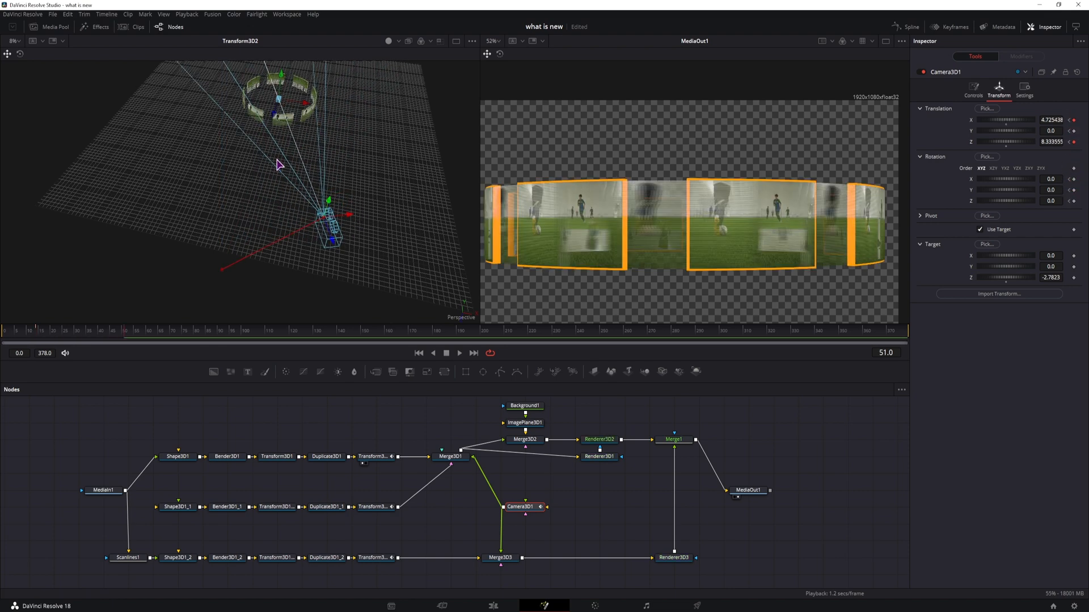
{"action": "left_click", "coordinate": [249, 338]}
{"action": "left_click_drag", "start_coordinate": [350, 218], "coordinate": [358, 166]}
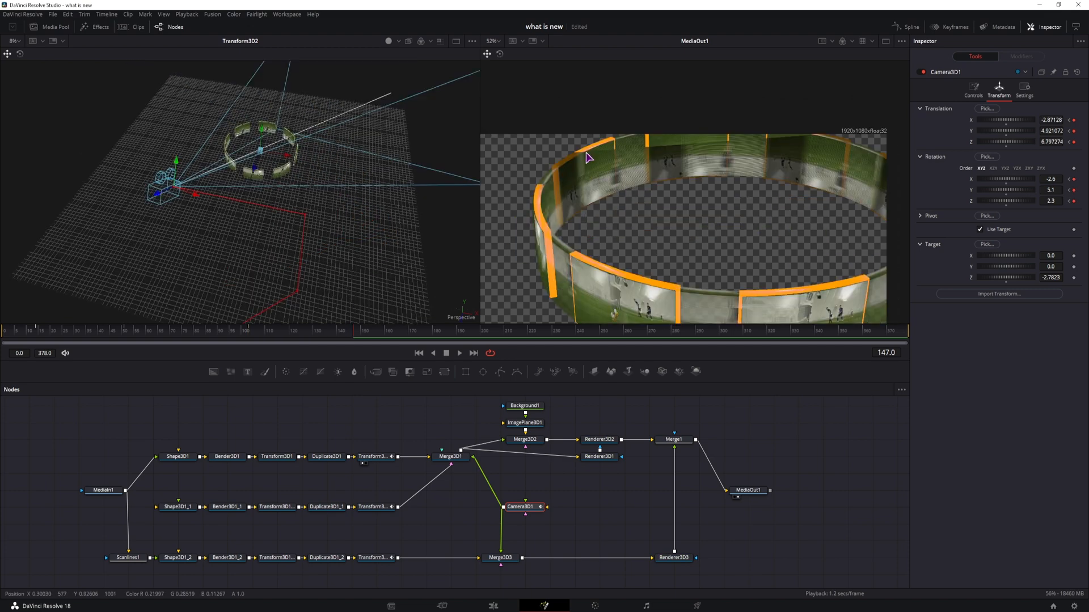
Step: Select ImagePlane3D1 and adjust a value in its transform settings
{"action": "left_click", "coordinate": [524, 406]}
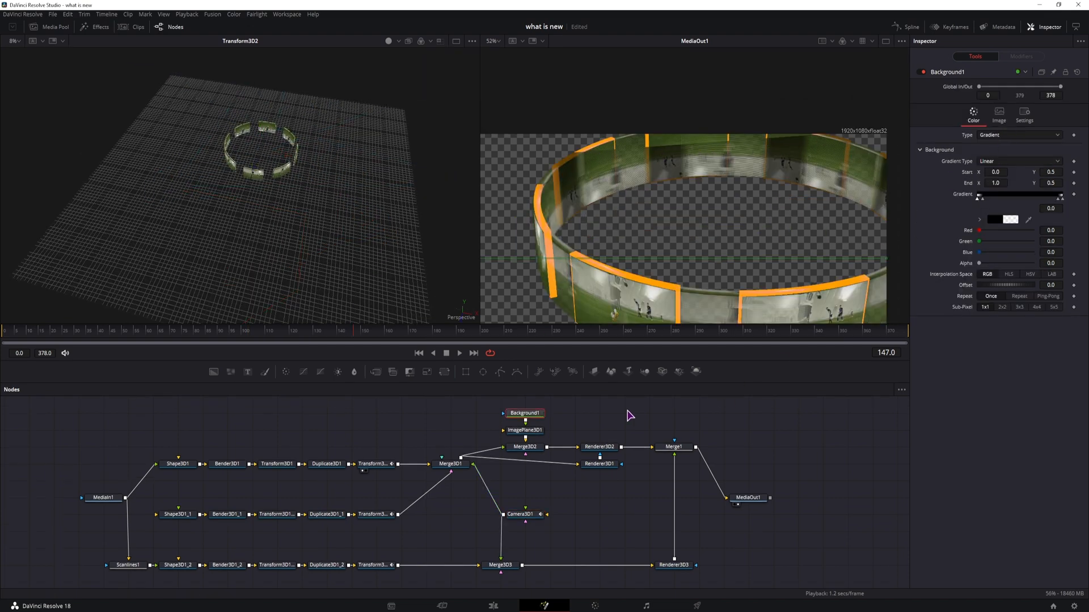
{"action": "left_click", "coordinate": [527, 434]}
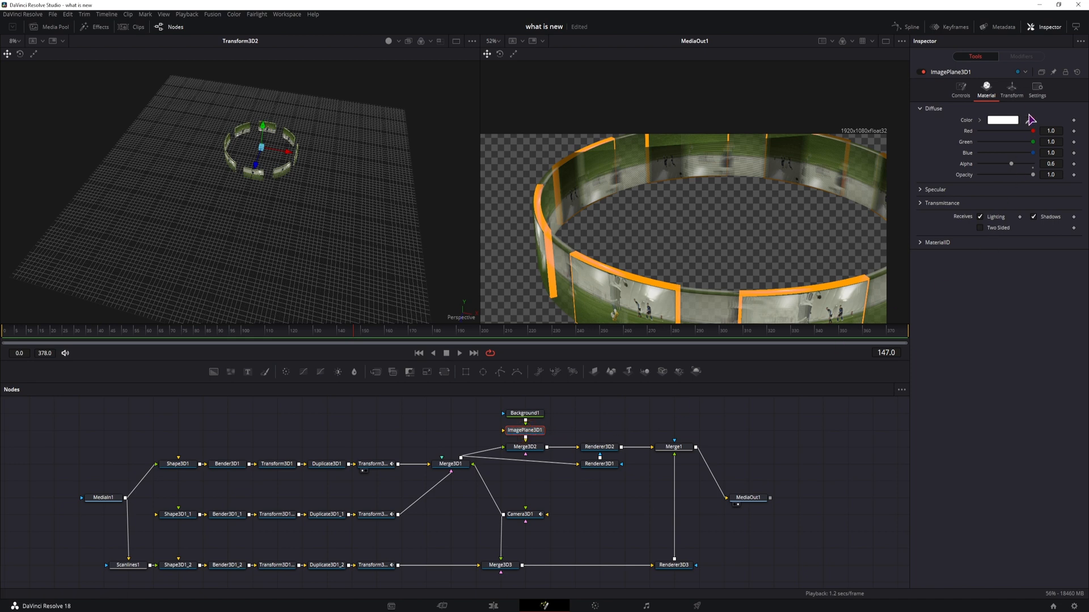
{"action": "left_click", "coordinate": [1011, 90]}
{"action": "left_click_drag", "start_coordinate": [1028, 268], "coordinate": [1077, 269]}
{"action": "left_click_drag", "start_coordinate": [773, 223], "coordinate": [772, 196]}
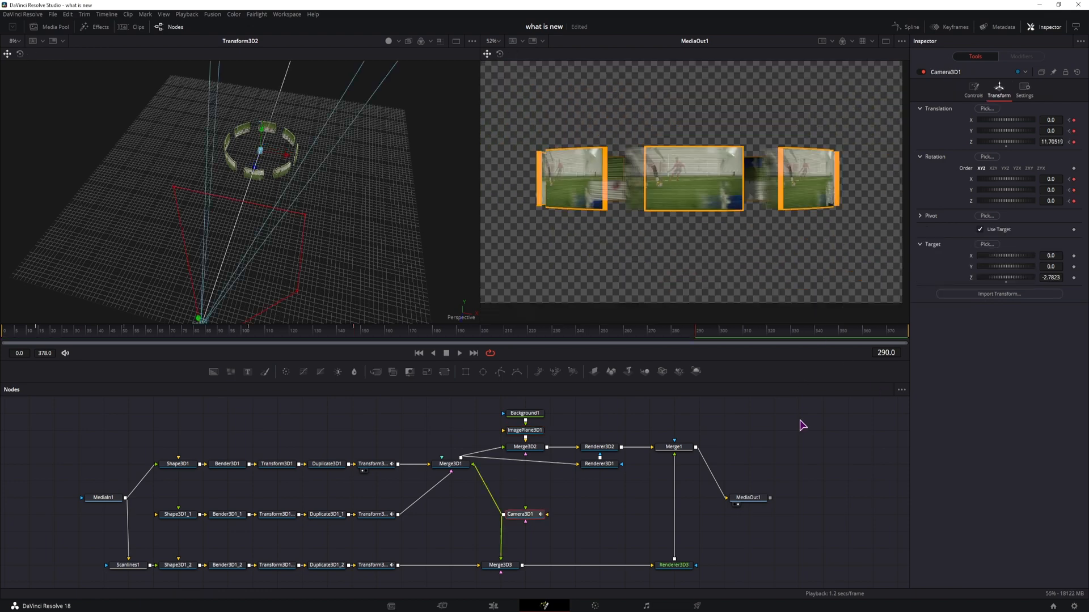
Step: Open the Spline editor beside the node graph and recentre the nodes
{"action": "left_click", "coordinate": [910, 27]}
{"action": "left_click", "coordinate": [902, 389]}
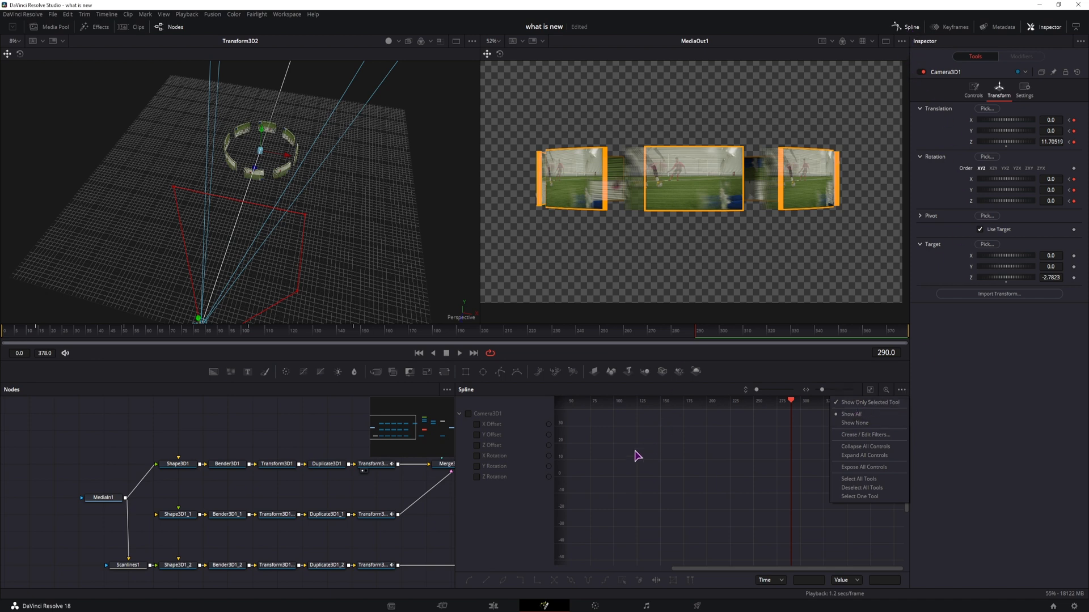
{"action": "left_click", "coordinate": [276, 437]}
{"action": "left_click_drag", "start_coordinate": [307, 435], "coordinate": [140, 462]}
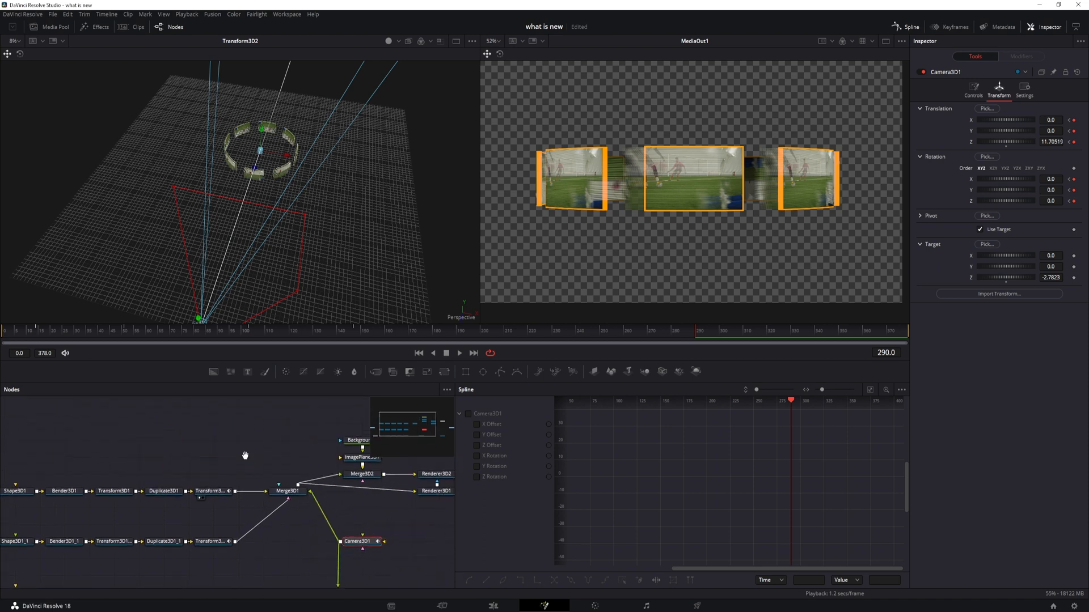
{"action": "left_click_drag", "start_coordinate": [271, 481], "coordinate": [187, 484]}
Step: Show all of Camera3D1's animation curves, fit them to the graph and smooth every keyframe
{"action": "left_click", "coordinate": [492, 445]}
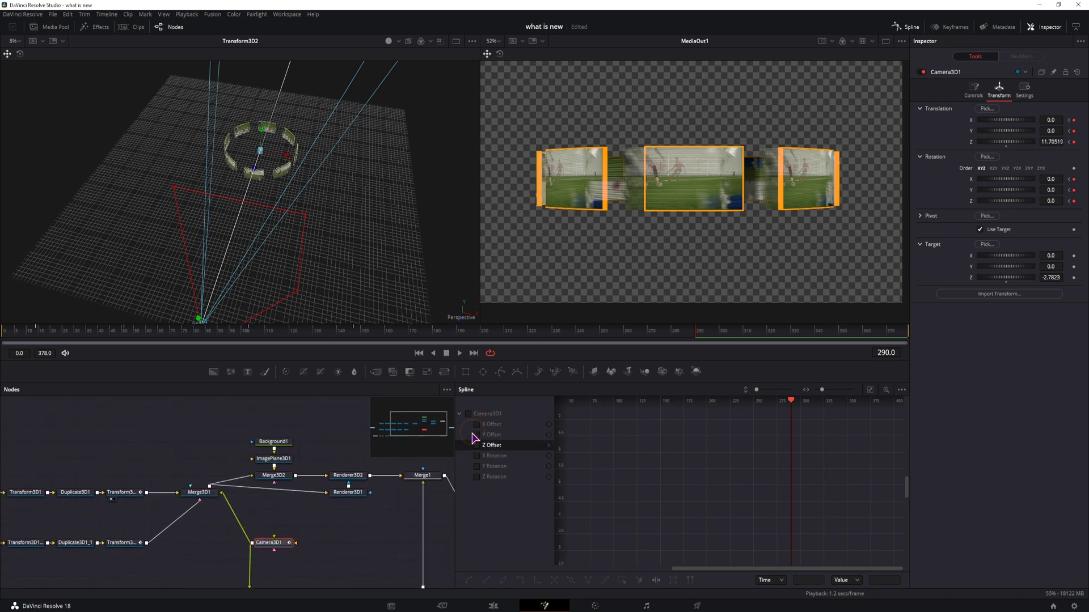
{"action": "left_click", "coordinate": [468, 415]}
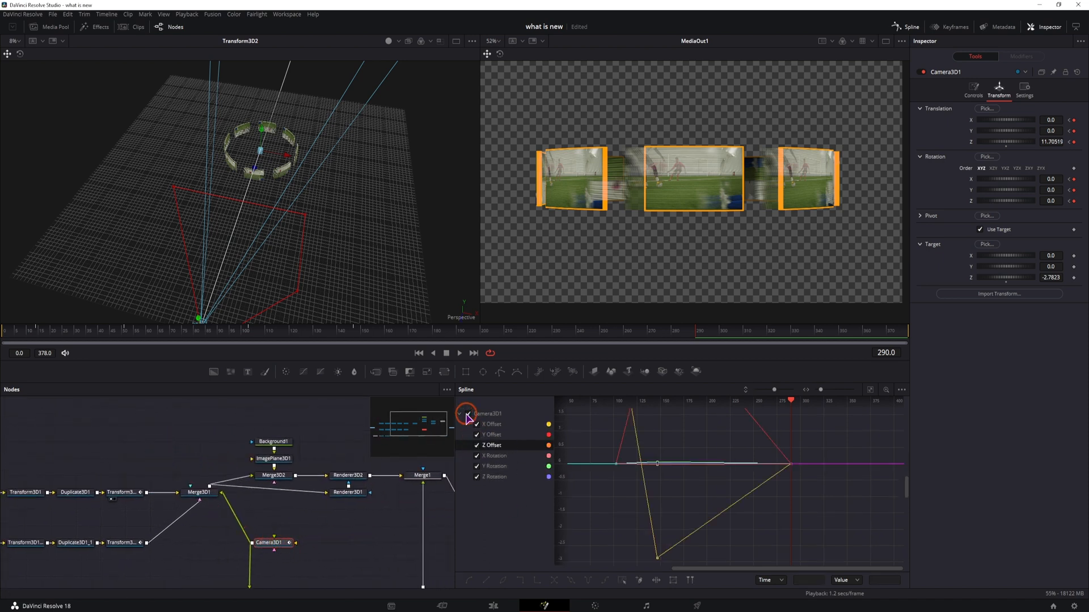
{"action": "left_click", "coordinate": [870, 389]}
{"action": "left_click", "coordinate": [747, 462]}
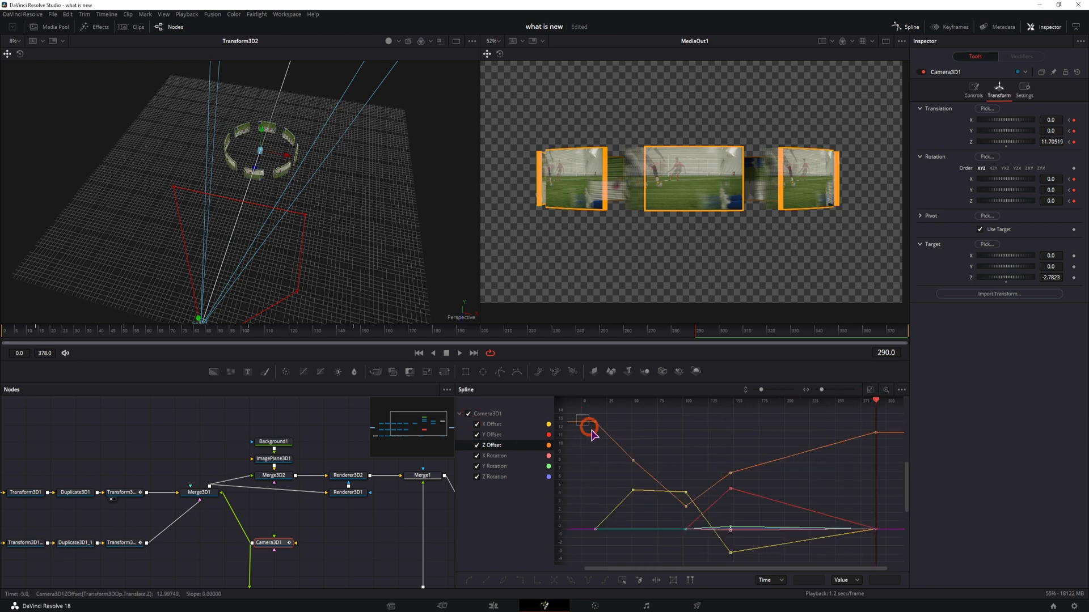
{"action": "left_click_drag", "start_coordinate": [591, 432], "coordinate": [894, 567]}
{"action": "key", "text": "s"}
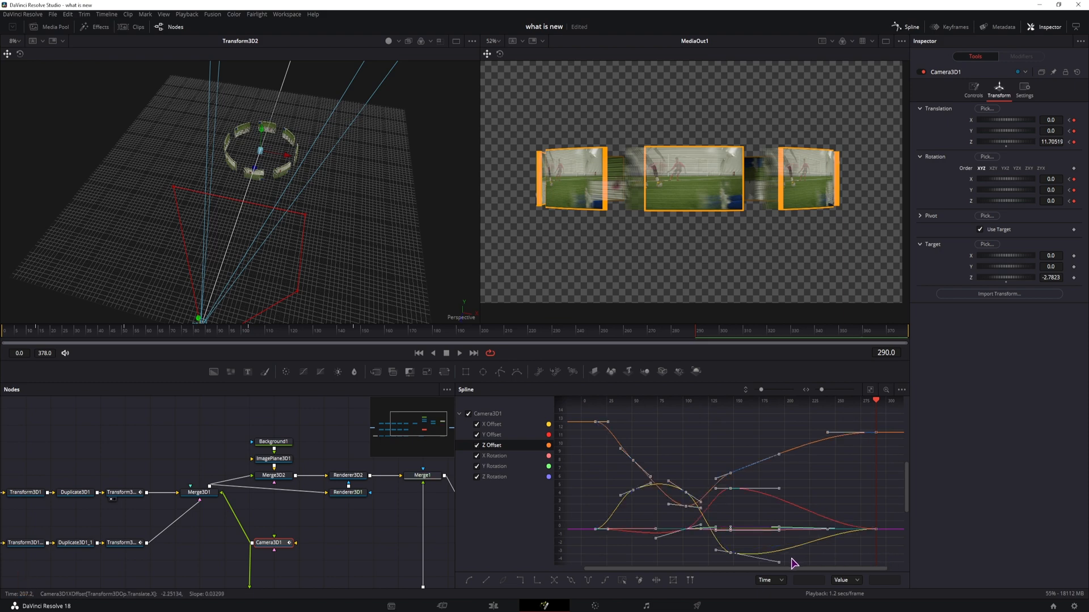
Step: Switch to the Edit page to view the composition in the timeline
{"action": "key", "text": "shift+4"}
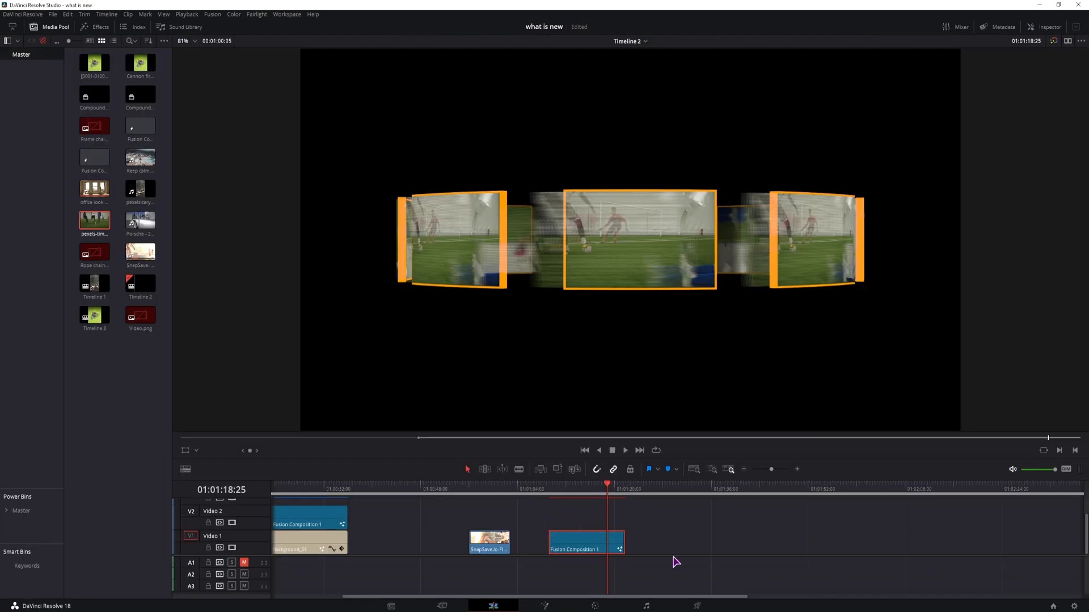